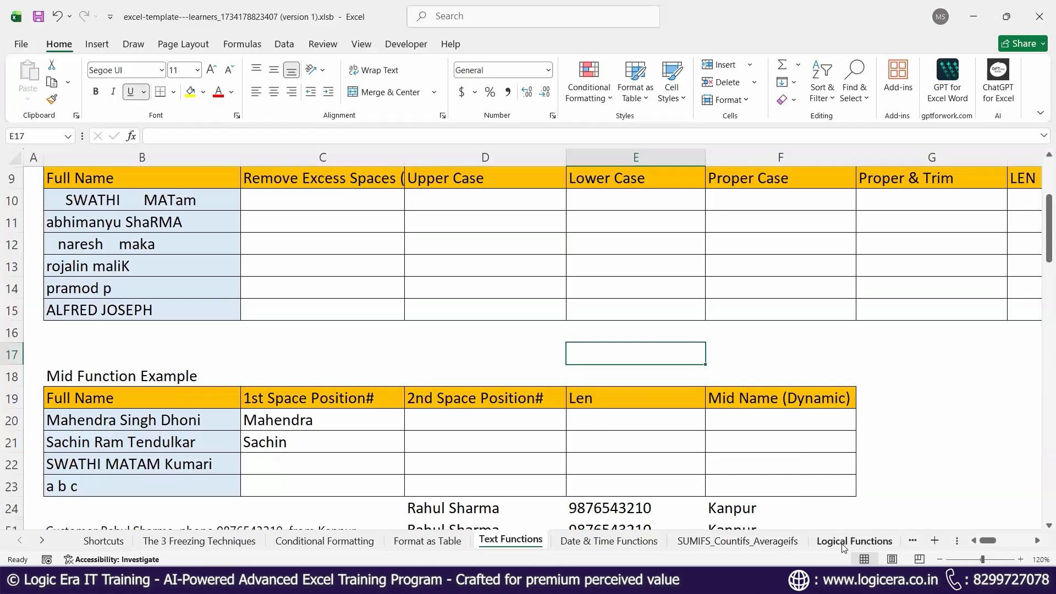
Open the Logical Functions sheet and bring the IF() section with the Ex 1 pass/fail scenario into view at 110% zoom
{"action": "left_click", "coordinate": [845, 542]}
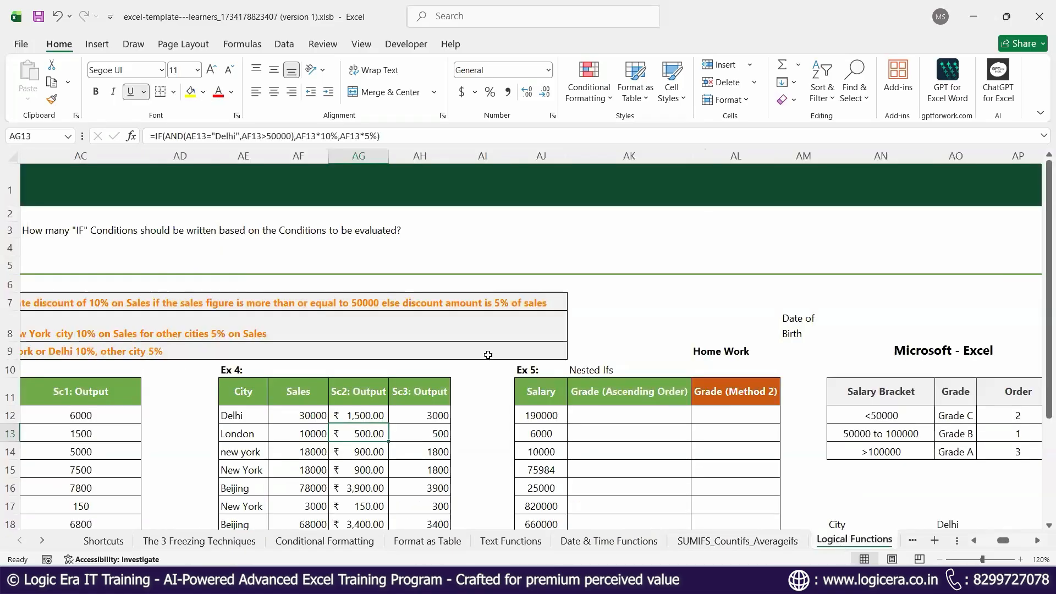
{"action": "scroll", "coordinate": [488, 355], "scroll_direction": "down", "scroll_amount": 2}
{"action": "scroll", "coordinate": [488, 355], "scroll_direction": "down", "scroll_amount": 1}
{"action": "left_click_drag", "start_coordinate": [1003, 541], "coordinate": [864, 523]}
{"action": "scroll", "coordinate": [819, 465], "scroll_direction": "up", "scroll_amount": 2}
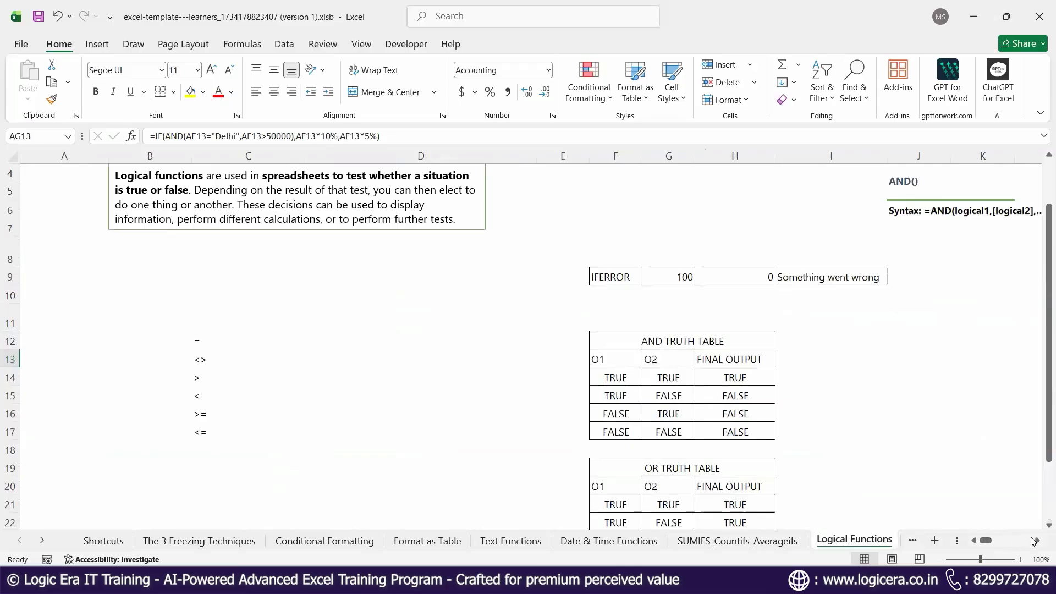
{"action": "left_click", "coordinate": [1039, 542]}
{"action": "left_click", "coordinate": [1038, 542]}
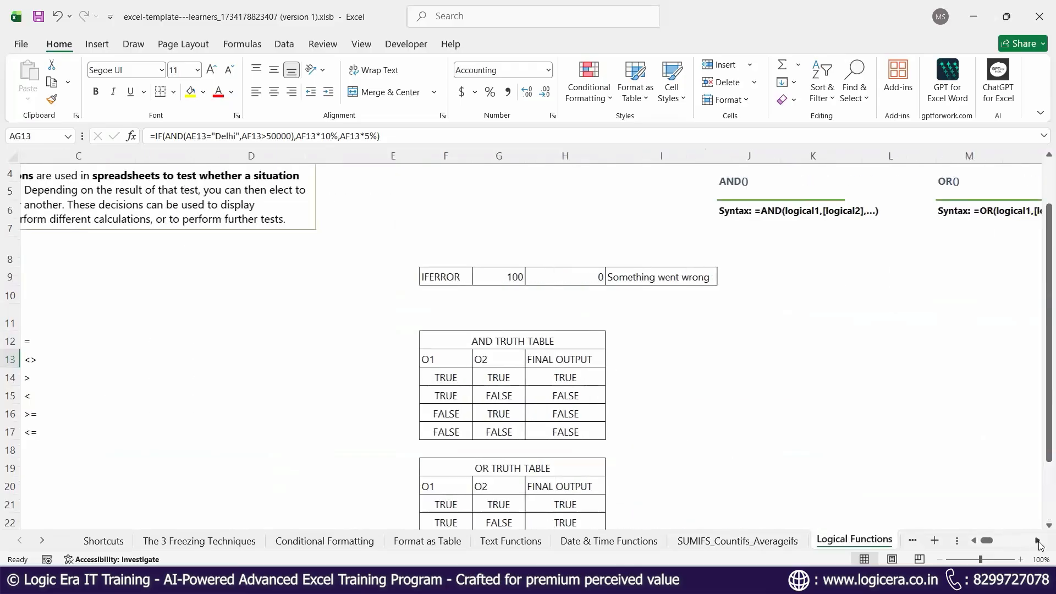
{"action": "left_click", "coordinate": [1038, 542]}
{"action": "left_click", "coordinate": [1038, 541]}
{"action": "left_click", "coordinate": [1038, 542]}
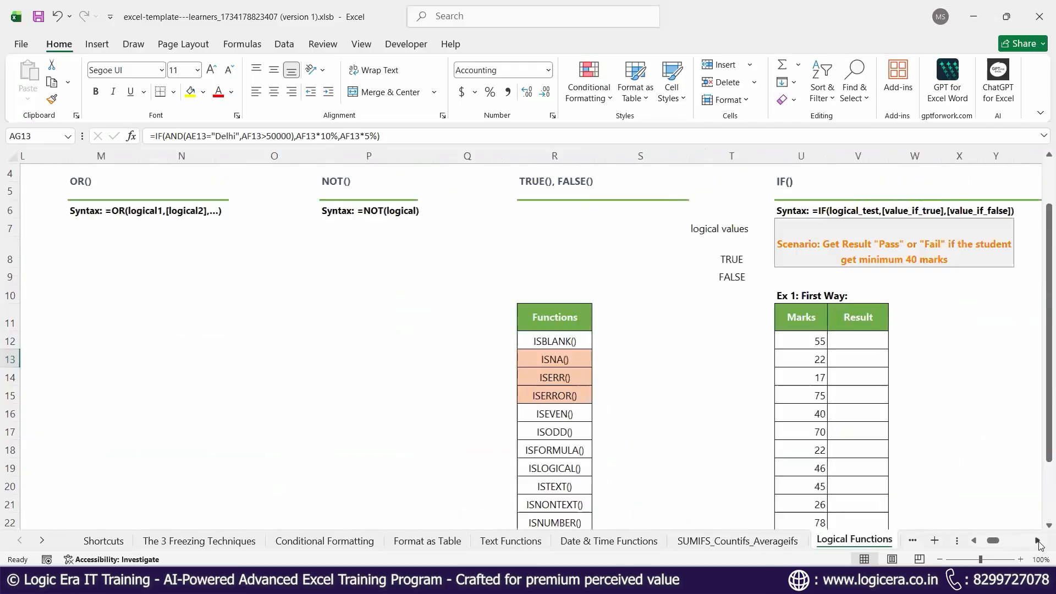
{"action": "left_click", "coordinate": [1038, 542]}
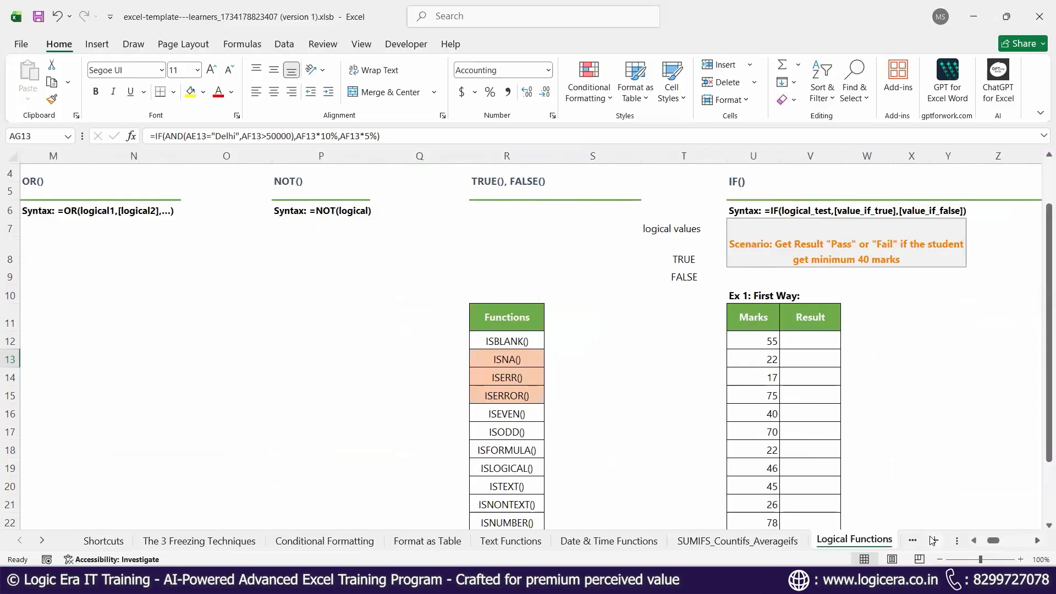
{"action": "left_click", "coordinate": [1022, 561]}
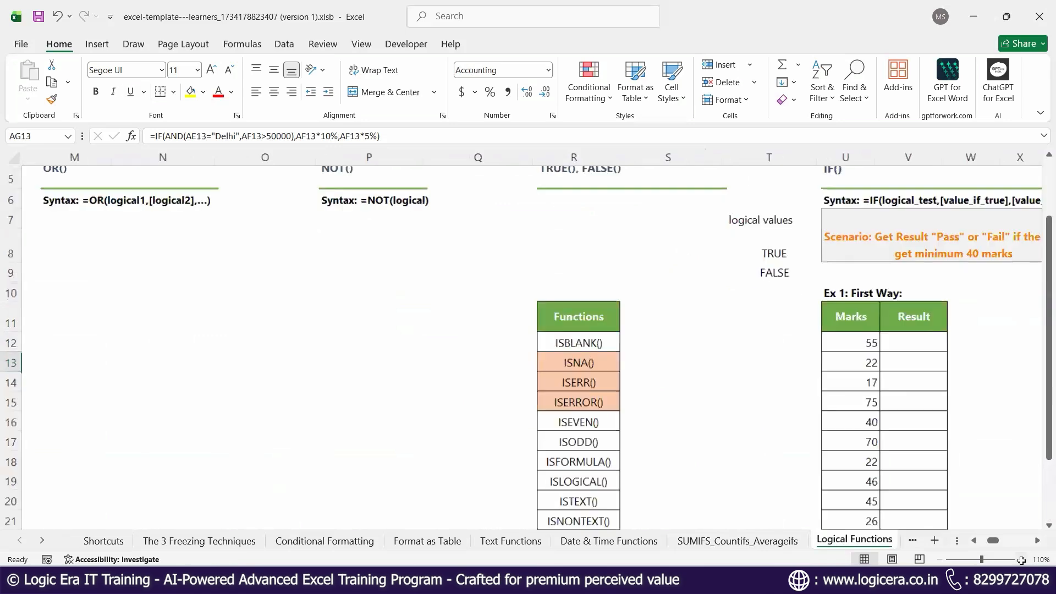
{"action": "scroll", "coordinate": [964, 453], "scroll_direction": "up", "scroll_amount": 2}
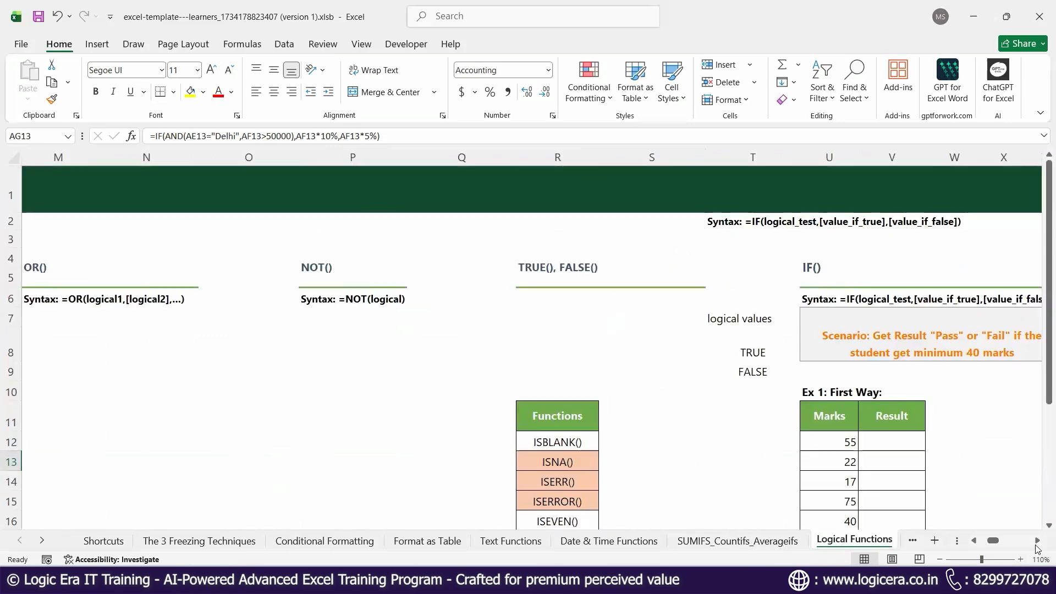
{"action": "left_click", "coordinate": [1038, 541]}
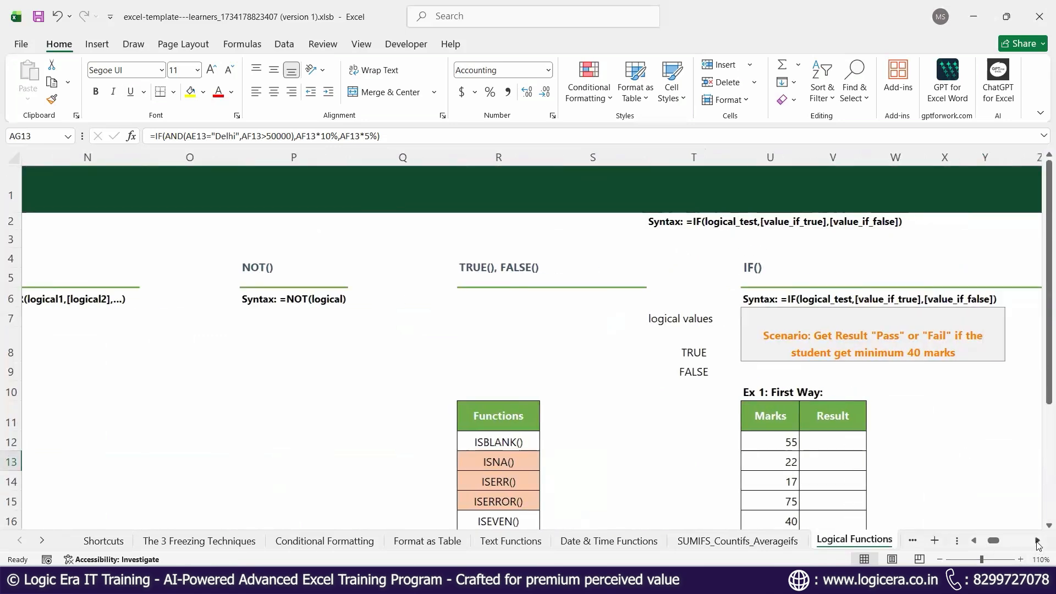
{"action": "scroll", "coordinate": [866, 472], "scroll_direction": "right", "scroll_amount": 2}
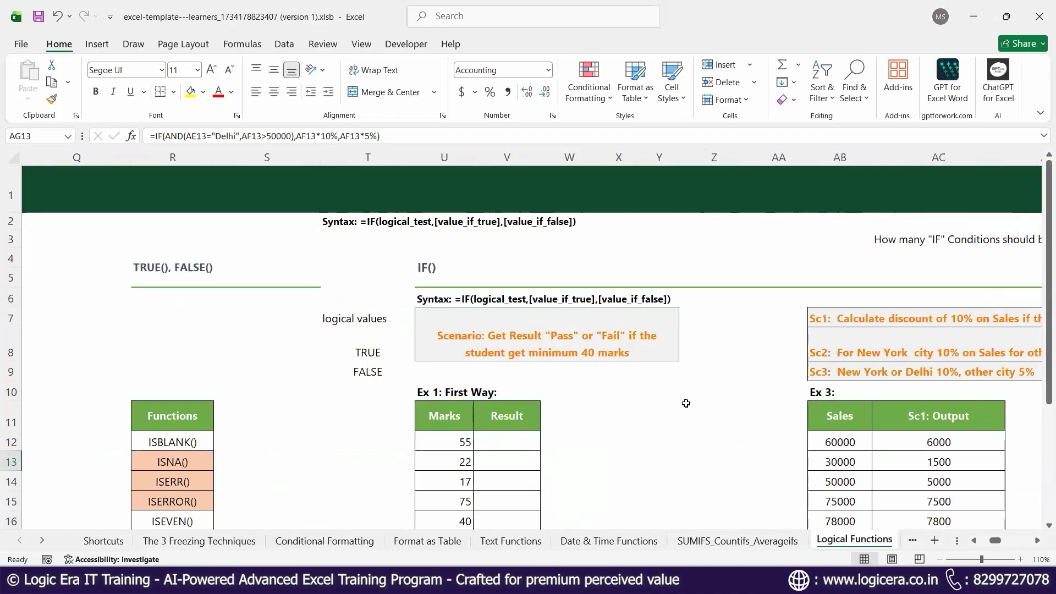
{"action": "scroll", "coordinate": [685, 405], "scroll_direction": "down", "scroll_amount": 1}
{"action": "scroll", "coordinate": [683, 406], "scroll_direction": "up", "scroll_amount": 1}
{"action": "scroll", "coordinate": [629, 404], "scroll_direction": "down", "scroll_amount": 2}
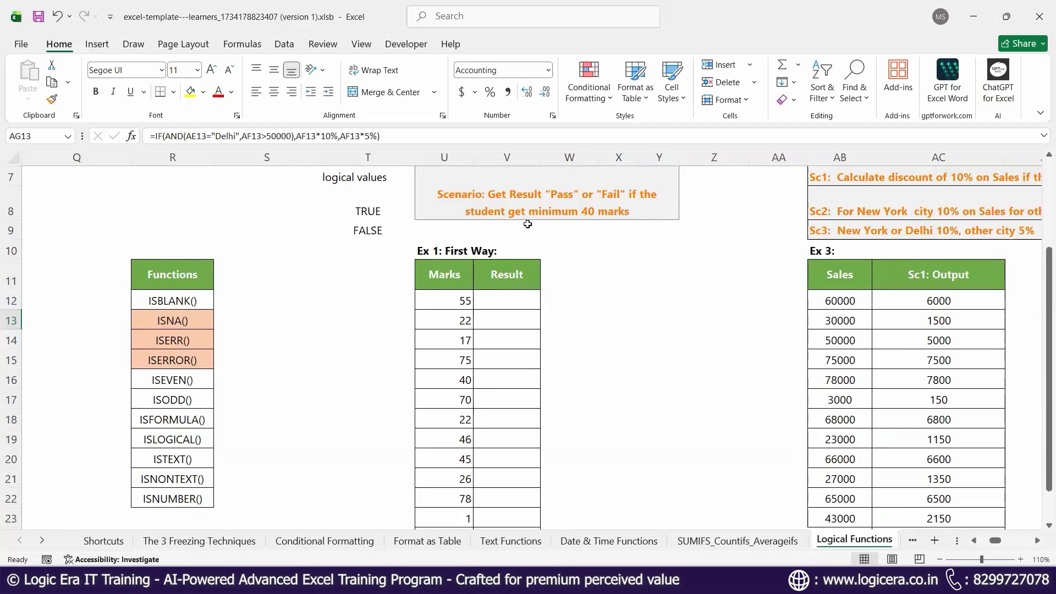
Enter the formula =IF(U12>=40,"Pass","Fail") in V12, the first Result cell of Ex 1
{"action": "left_click", "coordinate": [494, 304]}
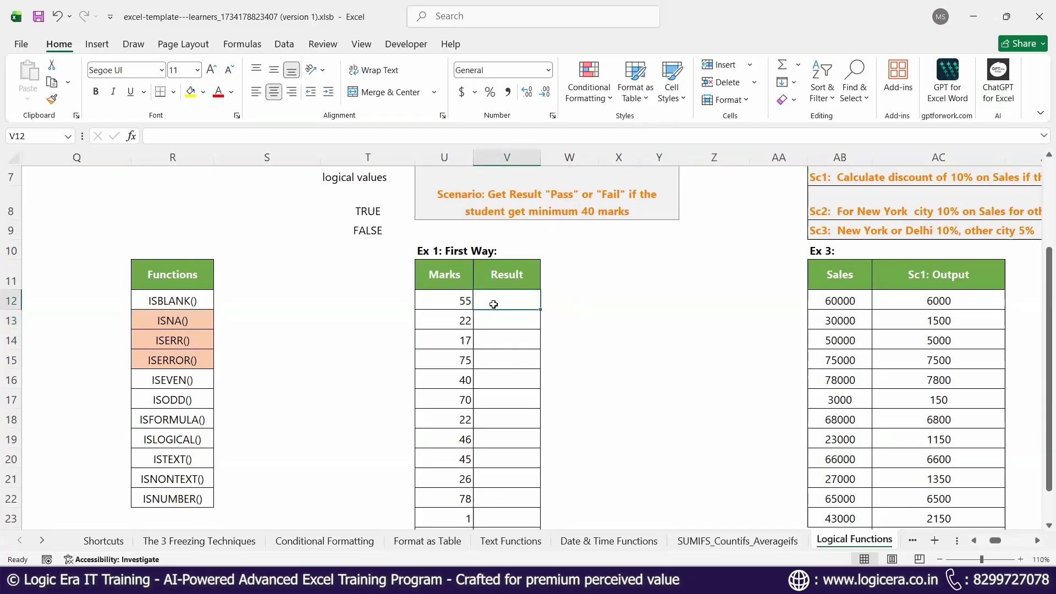
{"action": "type", "text": "="}
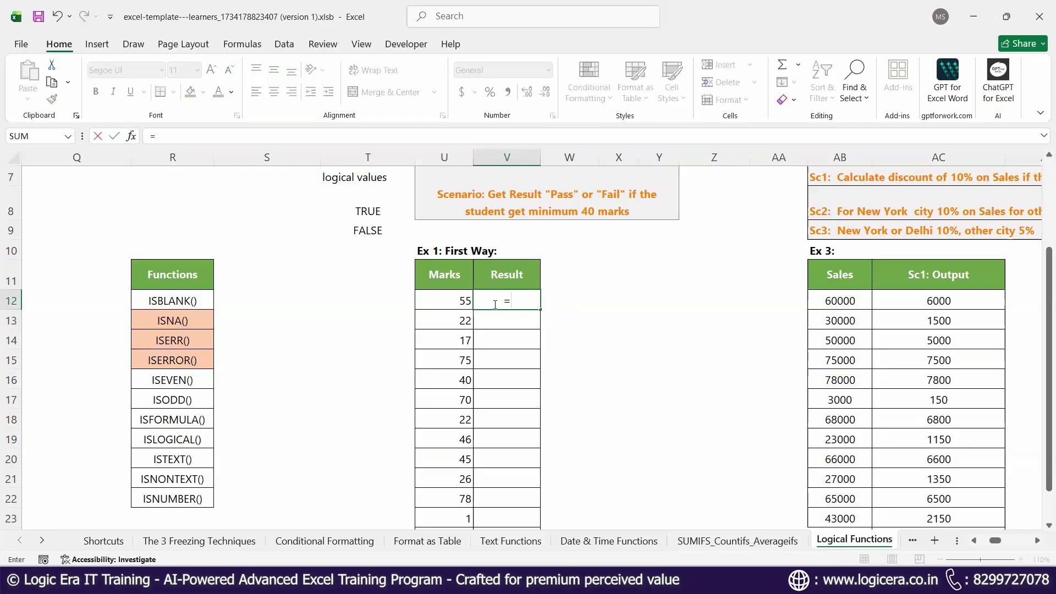
{"action": "type", "text": "if"}
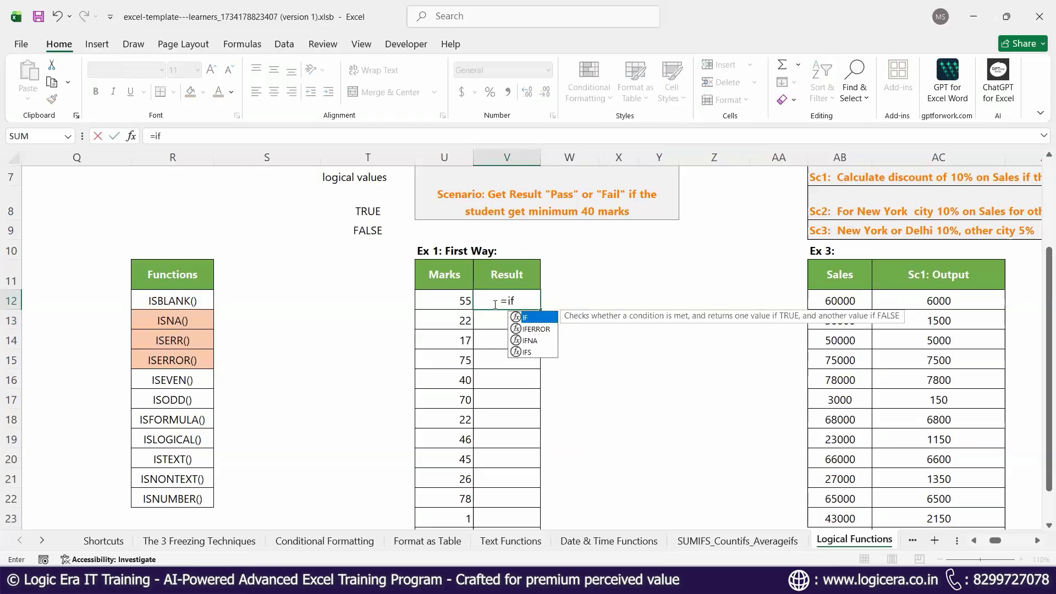
{"action": "type", "text": "("}
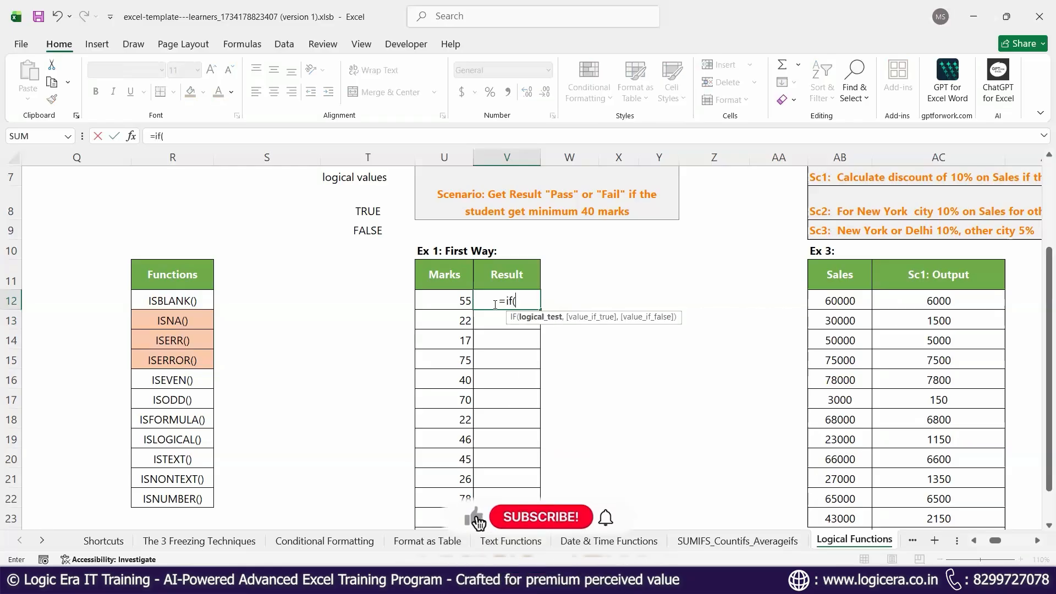
{"action": "left_click", "coordinate": [462, 301]}
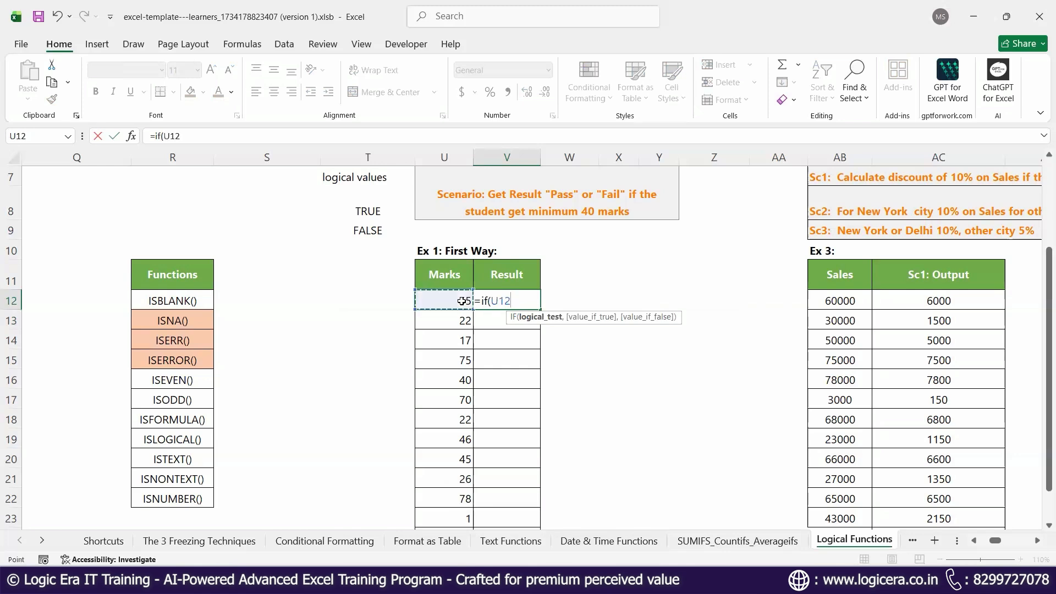
{"action": "type", "text": ">"}
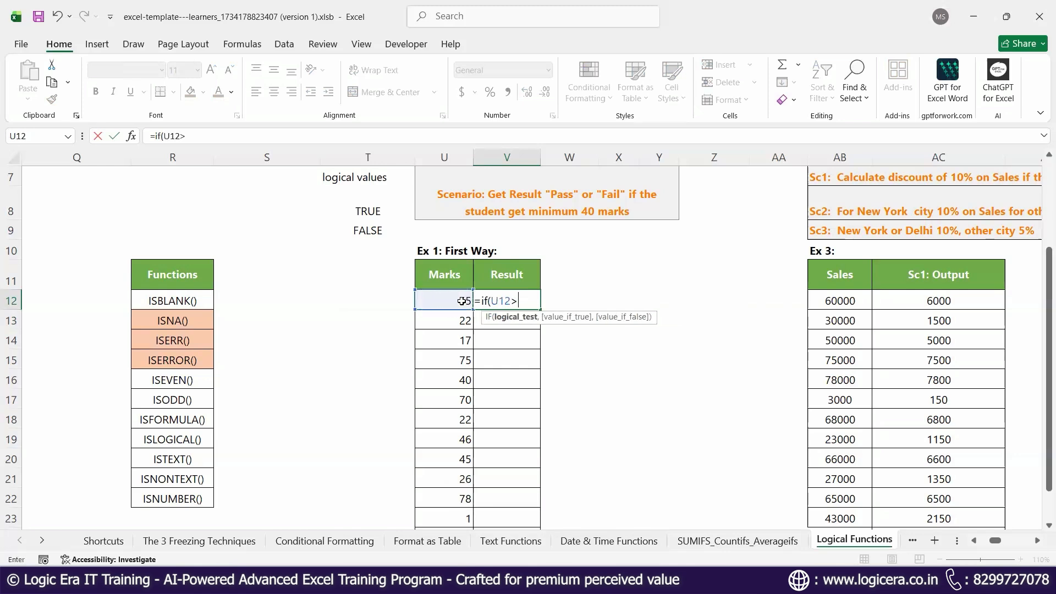
{"action": "type", "text": "=40,"}
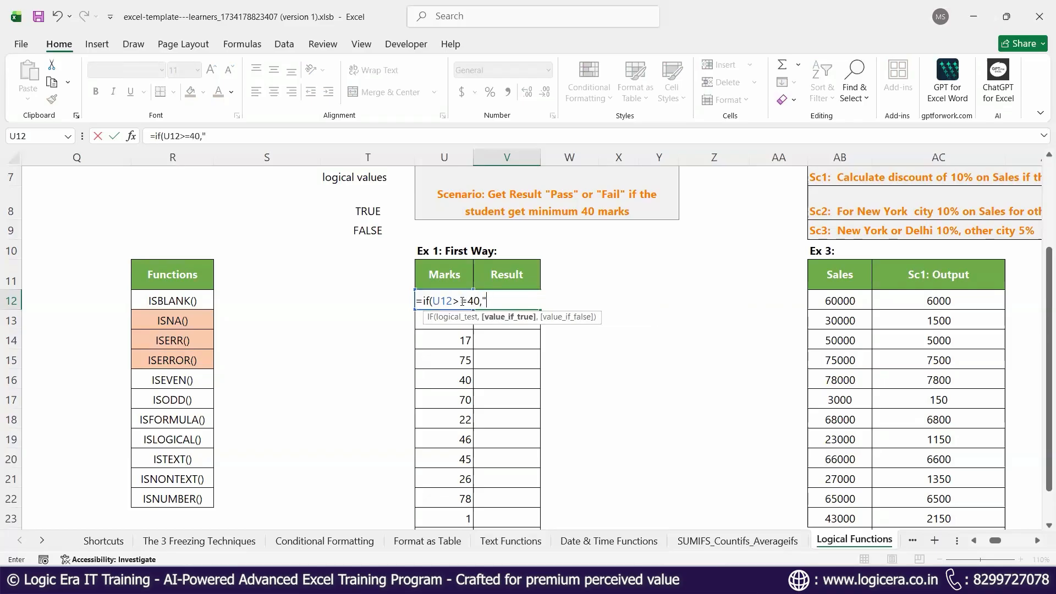
{"action": "type", "text": "\"Pass\","}
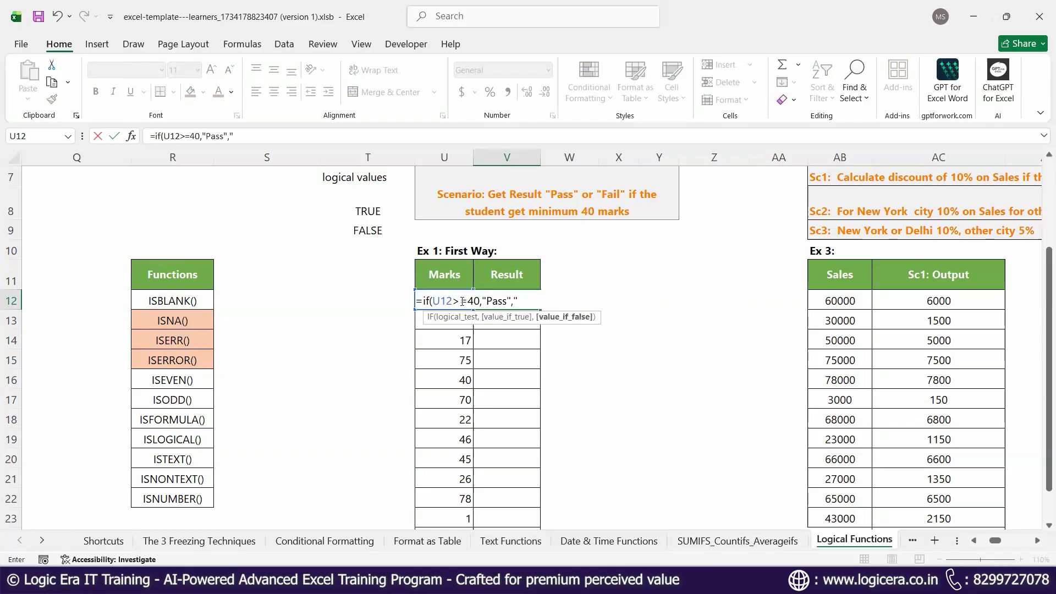
{"action": "type", "text": "\"Fail\")"}
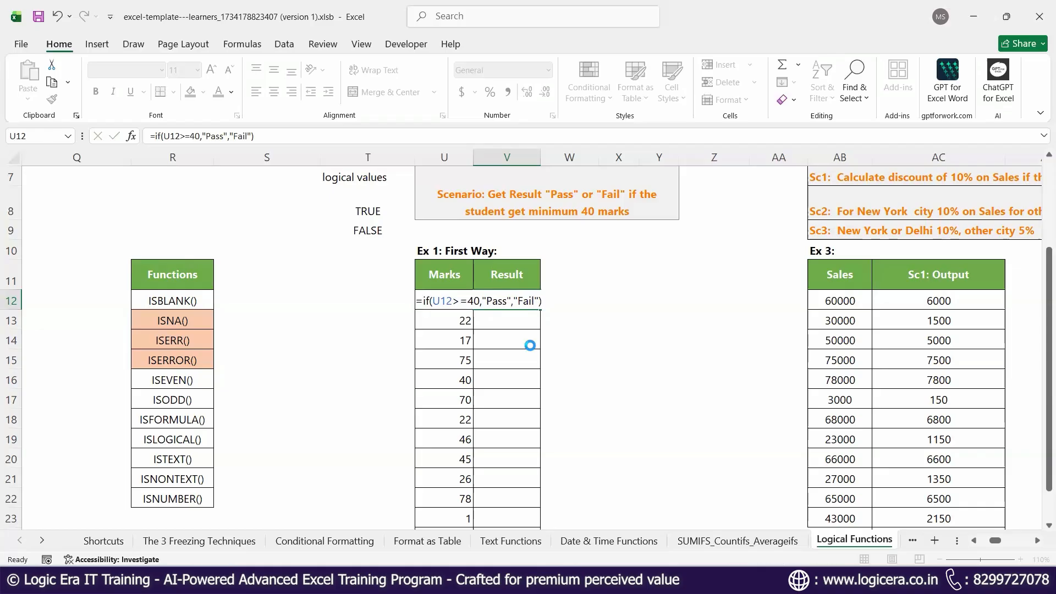
{"action": "key", "text": "Return"}
Copy the pass/fail formula from V12 down the Ex 1 Result column to V25
{"action": "left_click", "coordinate": [522, 305]}
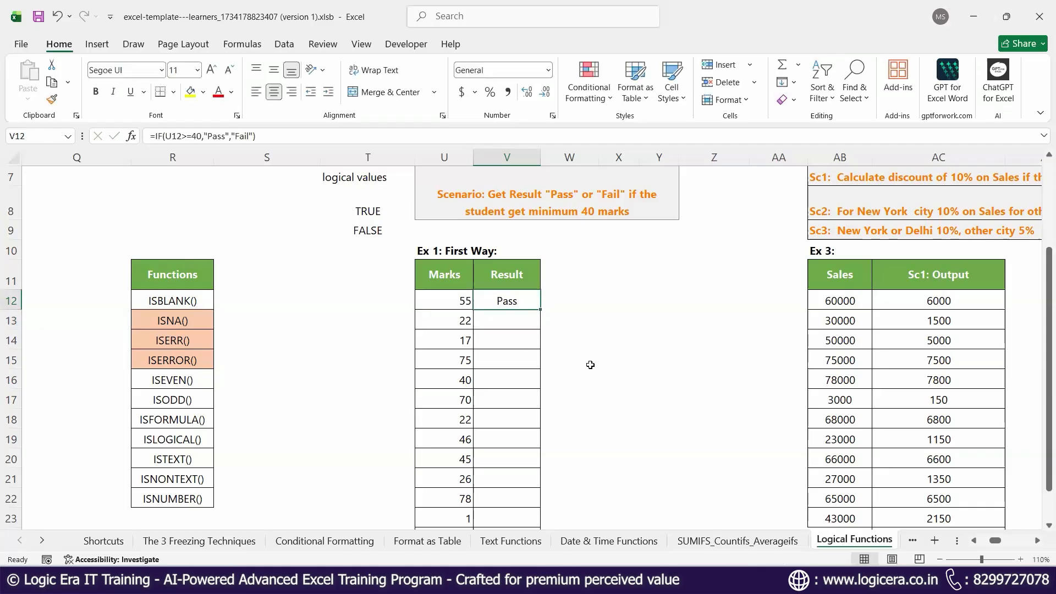
{"action": "scroll", "coordinate": [591, 365], "scroll_direction": "down", "scroll_amount": 1}
{"action": "double_click", "coordinate": [541, 236]}
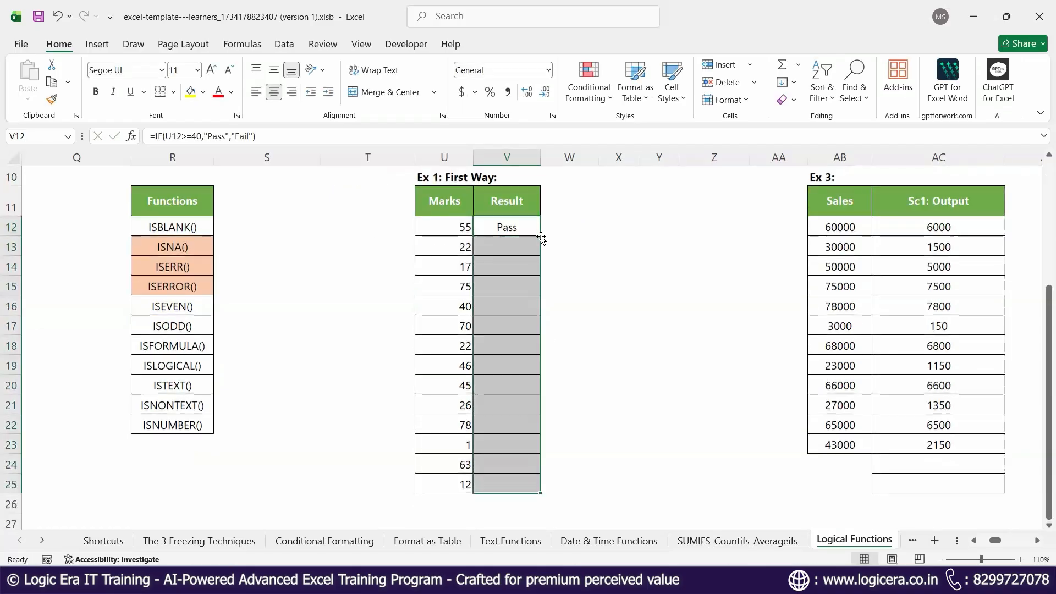
{"action": "key", "text": "Down"}
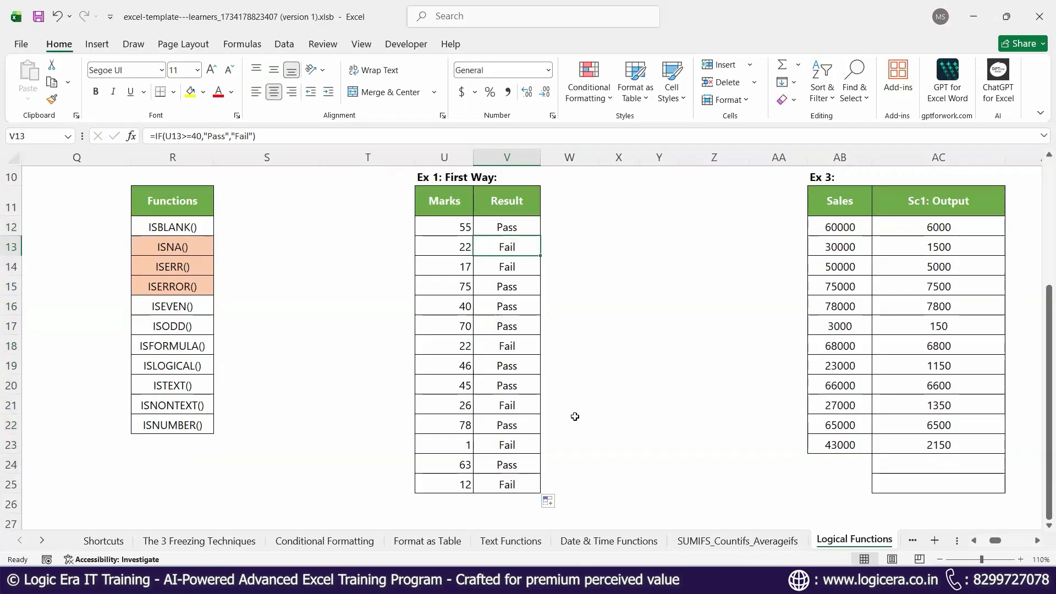
Examine the AND and OR truth tables near the start of the Logical Functions sheet
{"action": "scroll", "coordinate": [575, 416], "scroll_direction": "up", "scroll_amount": 1}
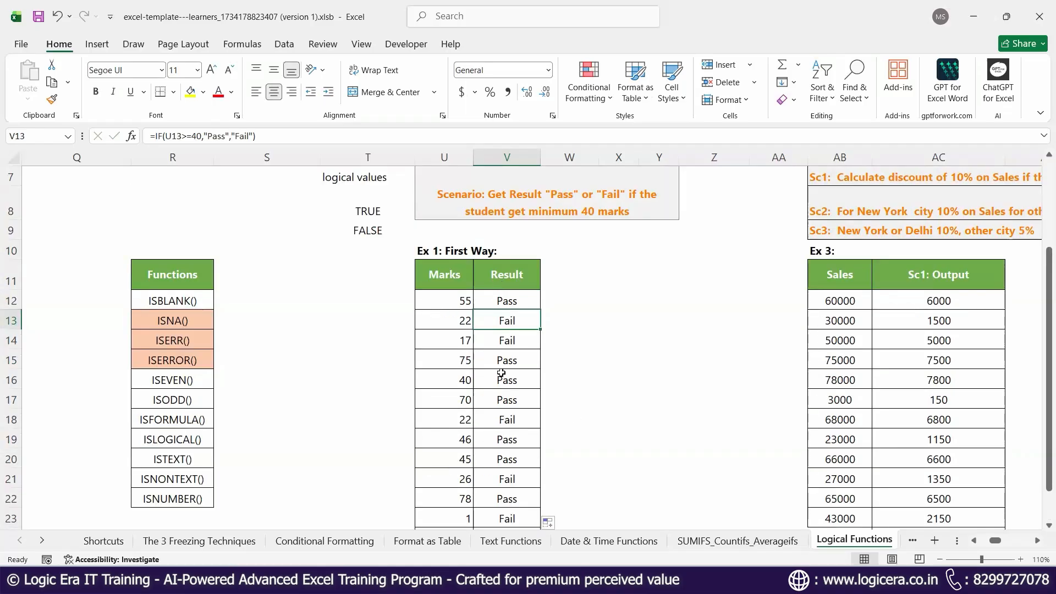
{"action": "left_click", "coordinate": [975, 542]}
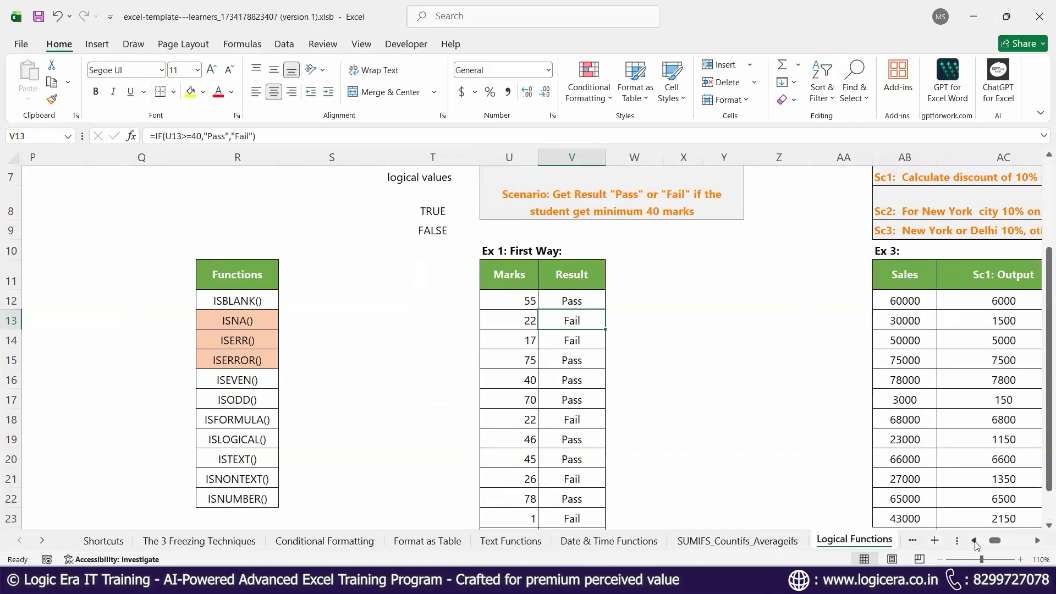
{"action": "left_click", "coordinate": [975, 542]}
{"action": "left_click", "coordinate": [975, 542]}
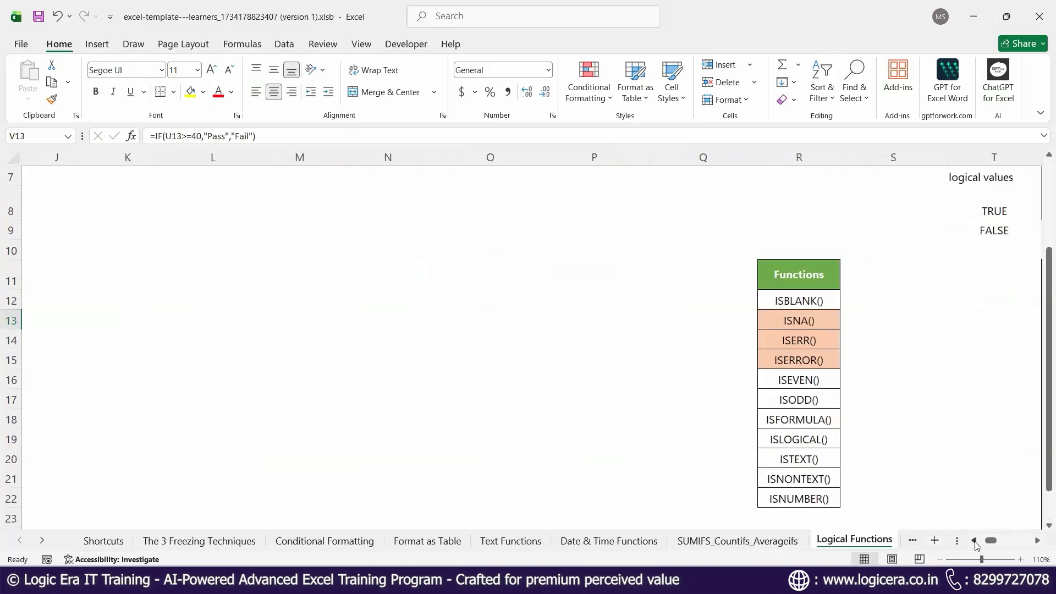
{"action": "left_click", "coordinate": [975, 542]}
{"action": "left_click", "coordinate": [975, 542]}
{"action": "left_click", "coordinate": [975, 542]}
{"action": "scroll", "coordinate": [729, 366], "scroll_direction": "left", "scroll_amount": 1}
{"action": "scroll", "coordinate": [729, 366], "scroll_direction": "down", "scroll_amount": 1}
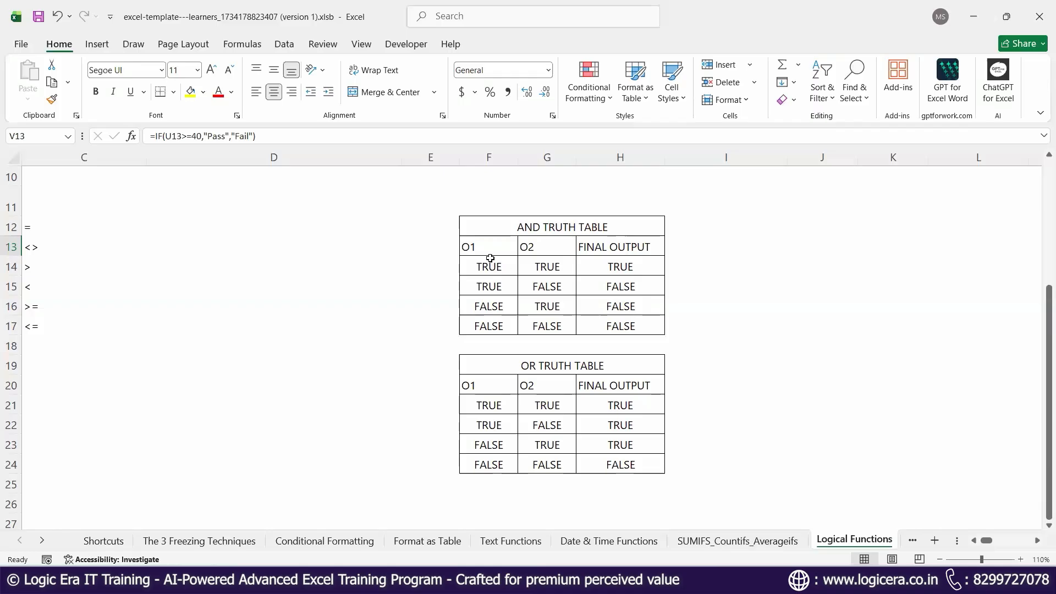
{"action": "left_click", "coordinate": [532, 229]}
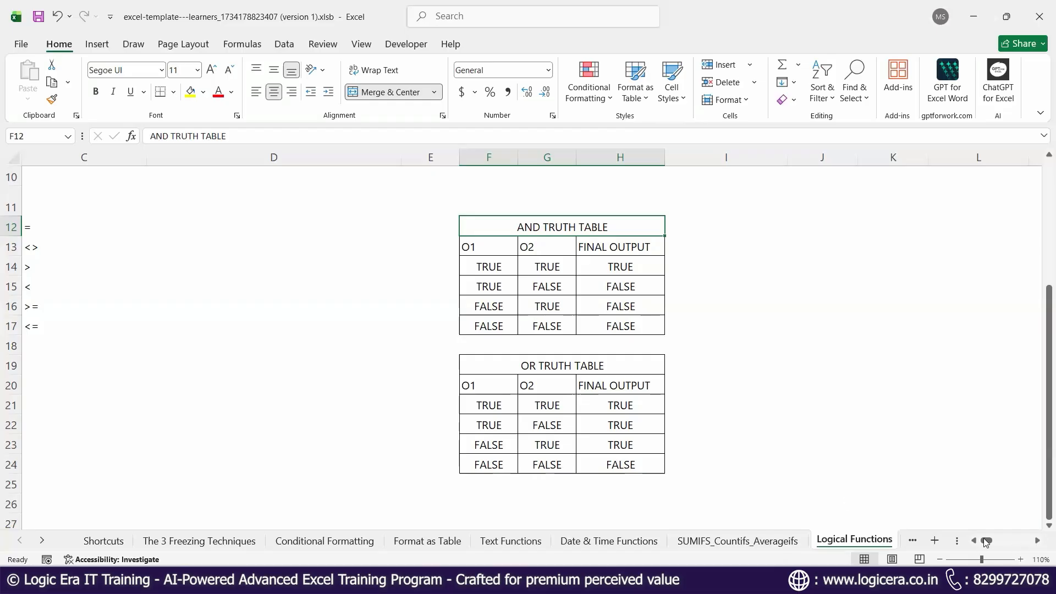
Clear the existing Sc1: Output formulas of Ex 3 in AC12:AC23
{"action": "left_click_drag", "start_coordinate": [986, 542], "coordinate": [1008, 543]}
{"action": "left_click_drag", "start_coordinate": [1002, 543], "coordinate": [998, 543]}
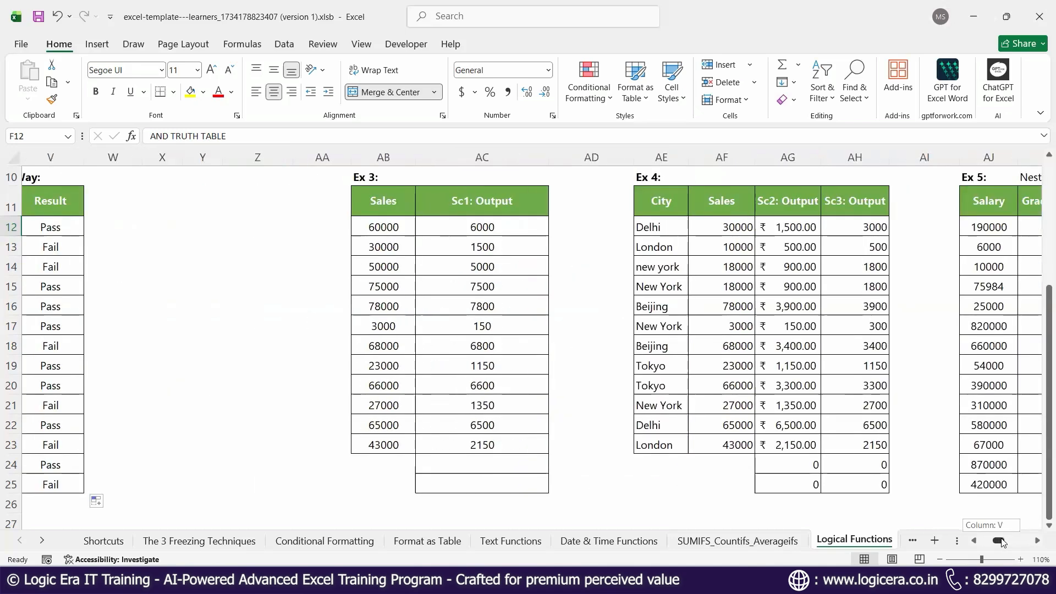
{"action": "scroll", "coordinate": [698, 437], "scroll_direction": "up", "scroll_amount": 1}
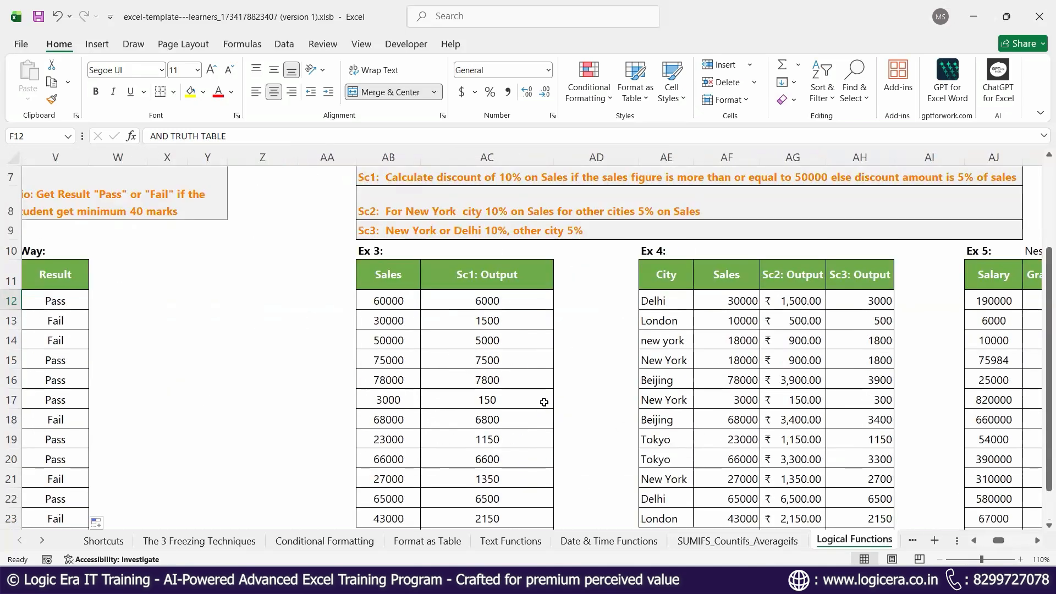
{"action": "left_click_drag", "start_coordinate": [487, 301], "coordinate": [490, 523]}
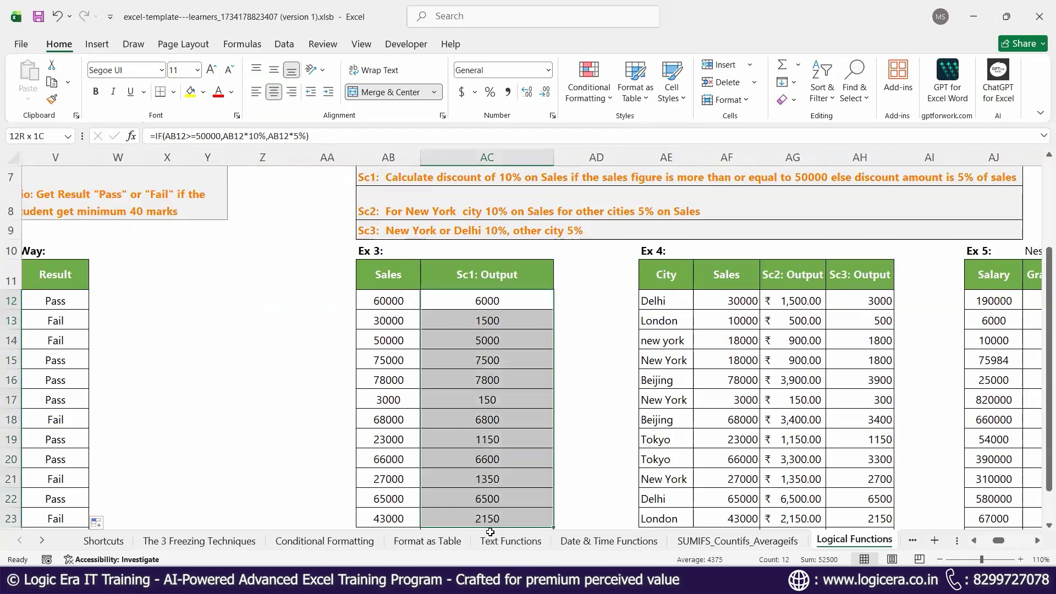
{"action": "scroll", "coordinate": [495, 495], "scroll_direction": "down", "scroll_amount": 1}
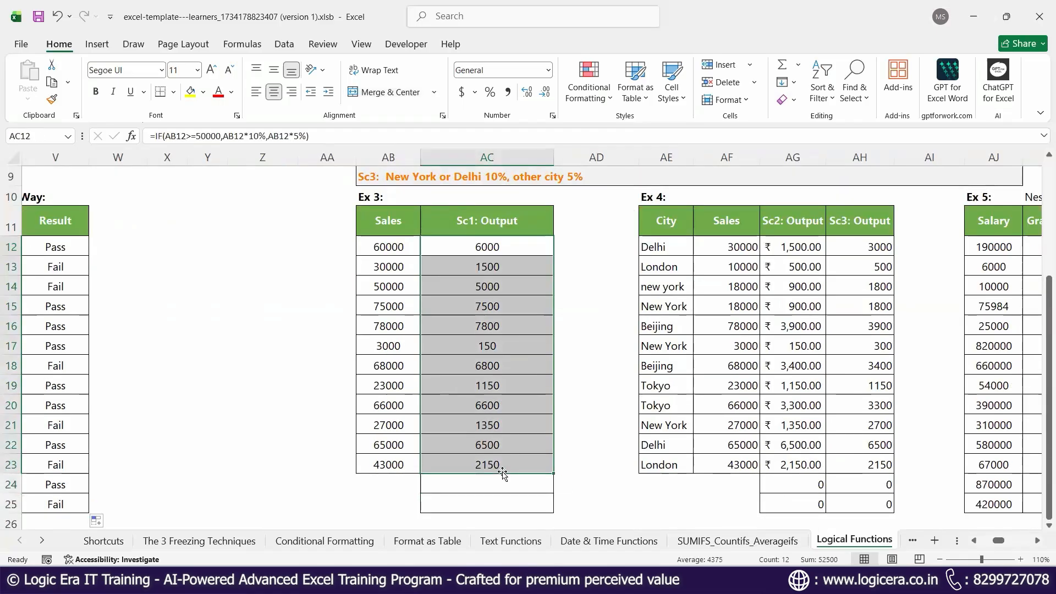
{"action": "key", "text": "Delete"}
{"action": "left_click", "coordinate": [567, 313]}
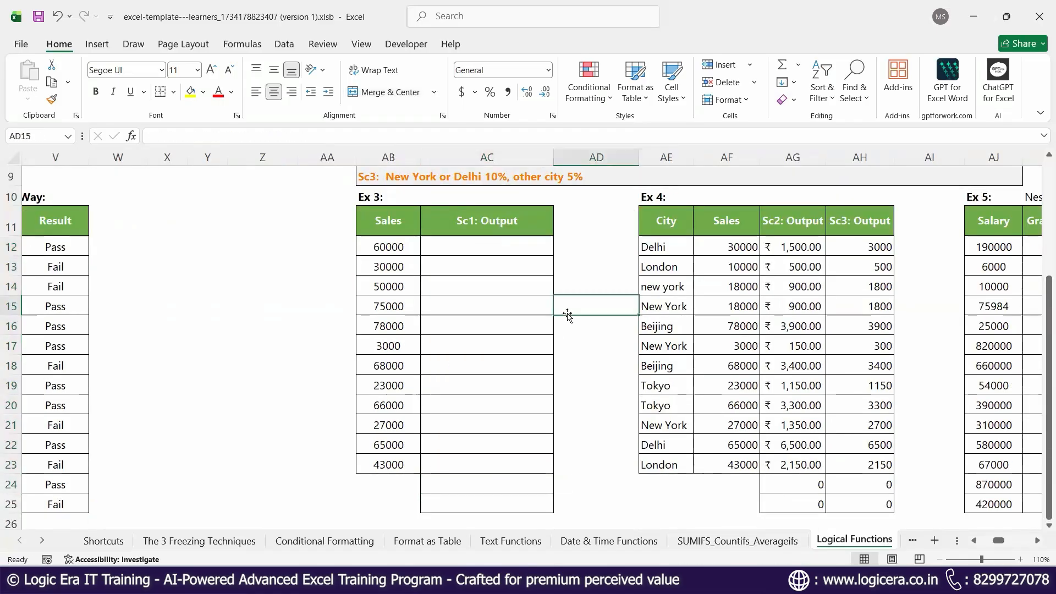
Enter the formula =IF(AB12>=50000,AB12*10%,AB12*5%) in AC12, the first Sc1: Output cell of Ex 3
{"action": "scroll", "coordinate": [567, 313], "scroll_direction": "up", "scroll_amount": 2}
{"action": "scroll", "coordinate": [567, 313], "scroll_direction": "down", "scroll_amount": 1}
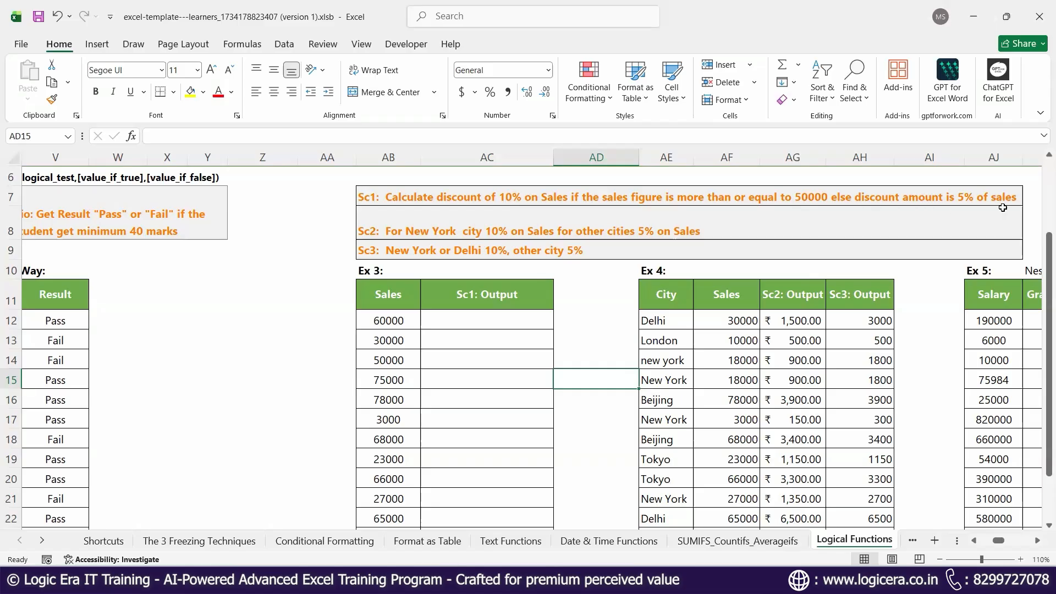
{"action": "left_click", "coordinate": [480, 324]}
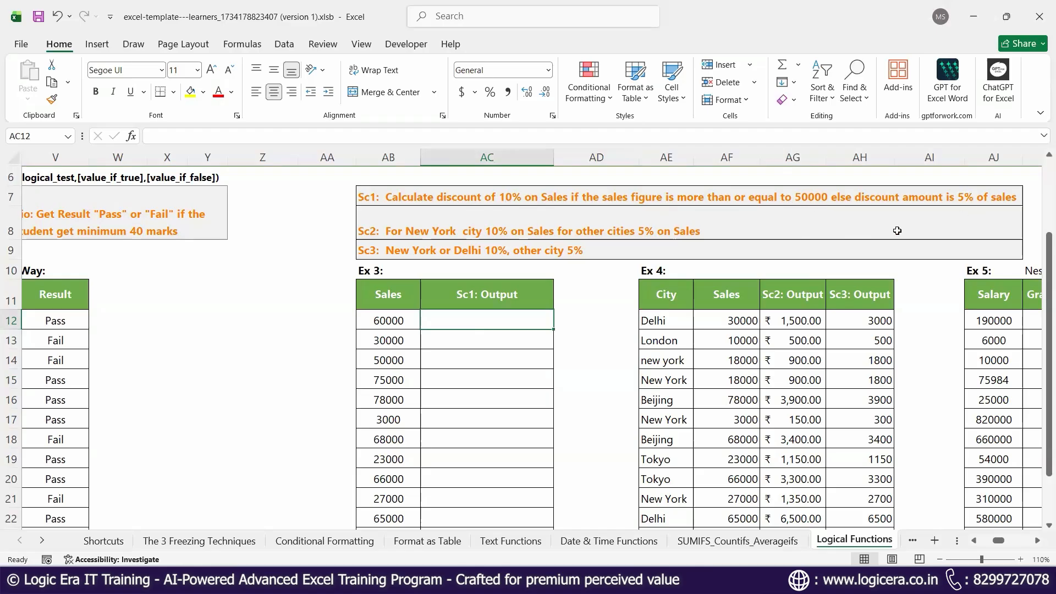
{"action": "type", "text": "=if("}
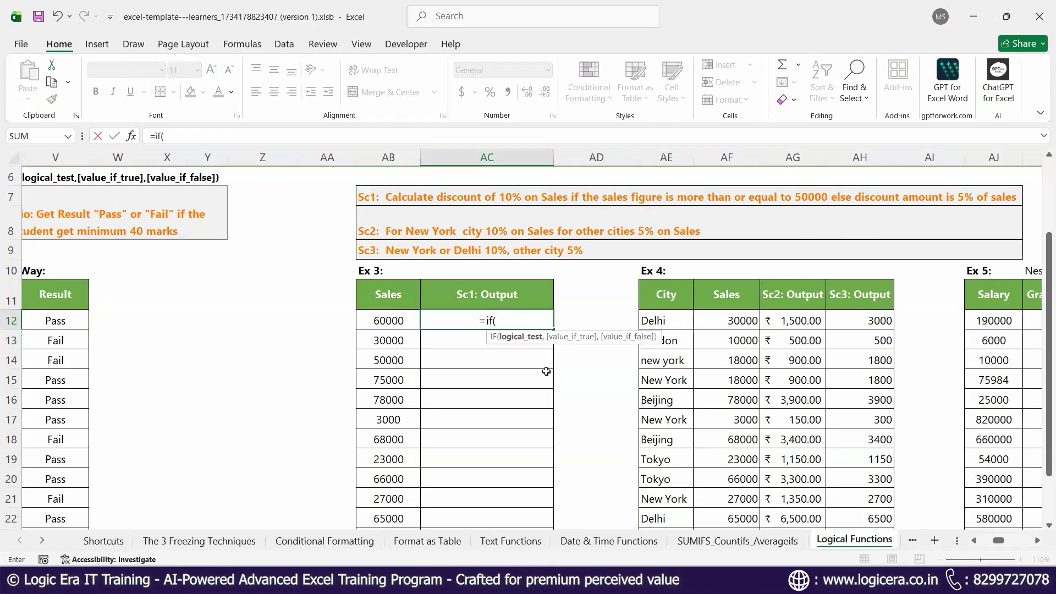
{"action": "left_click", "coordinate": [385, 321]}
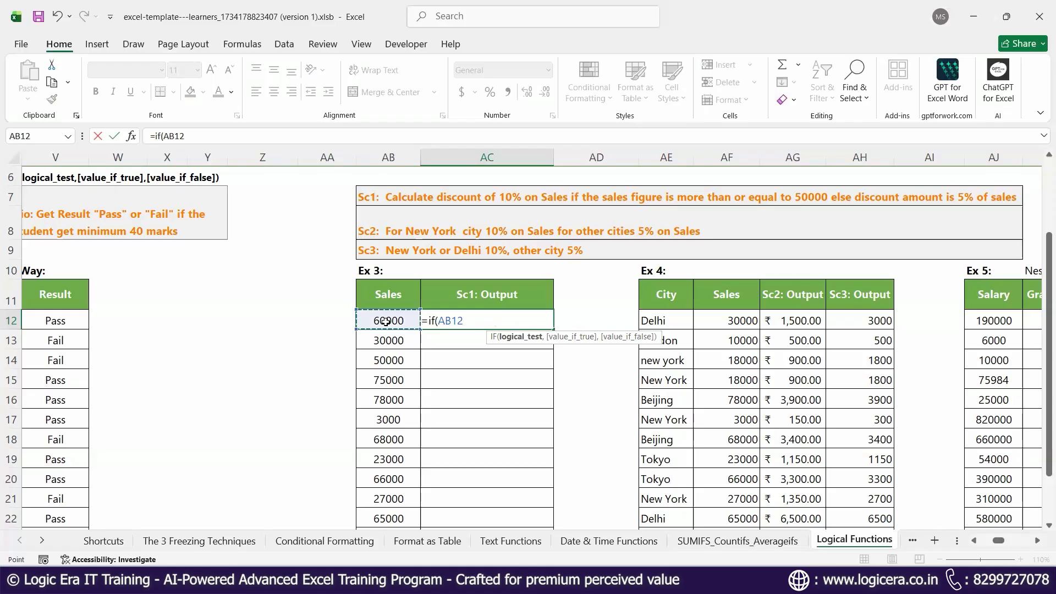
{"action": "type", "text": ">=5"}
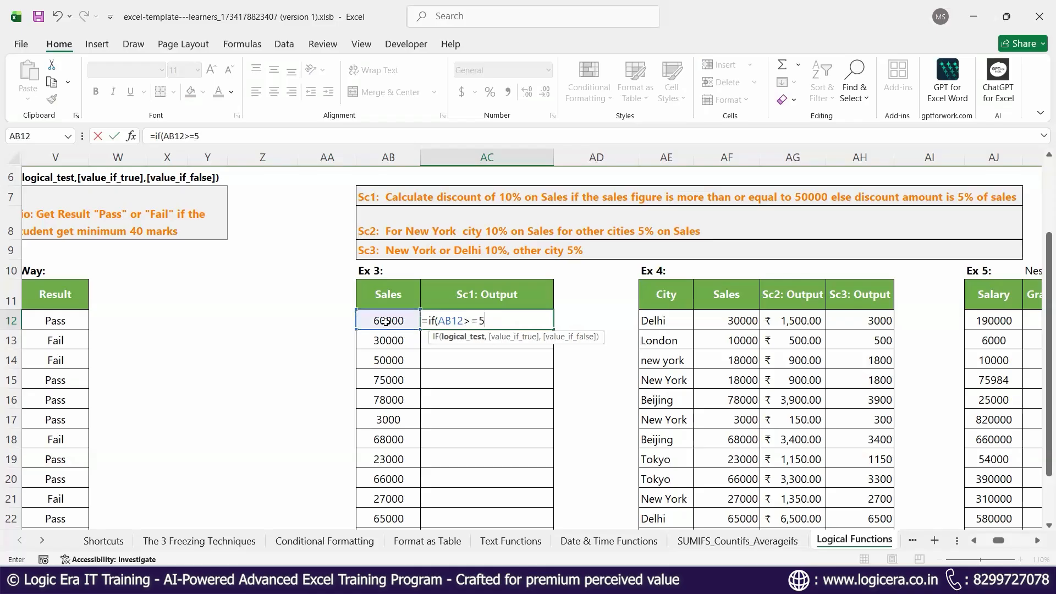
{"action": "type", "text": "0000,"}
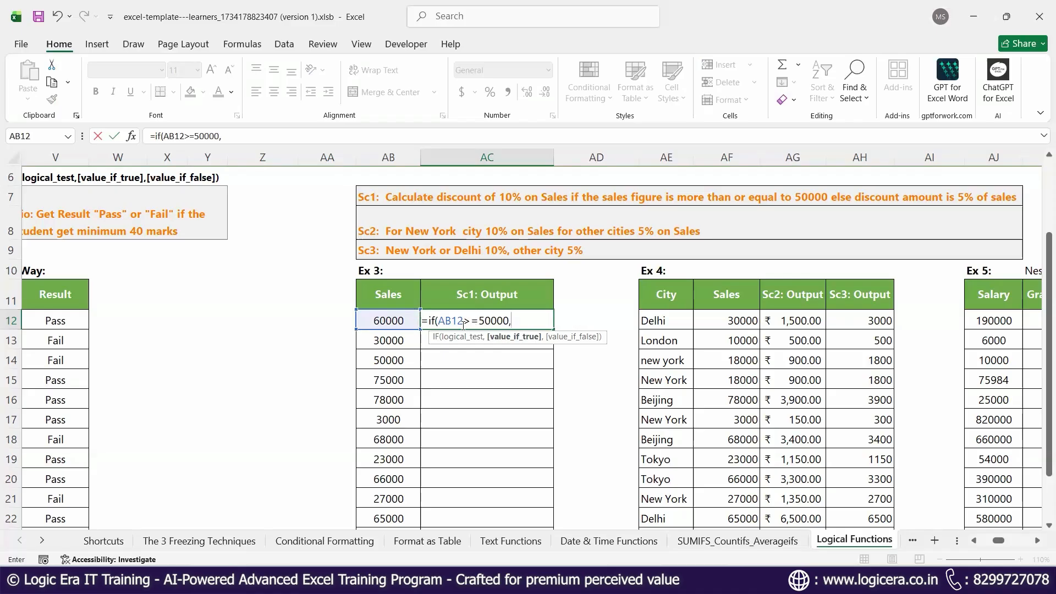
{"action": "left_click", "coordinate": [383, 322]}
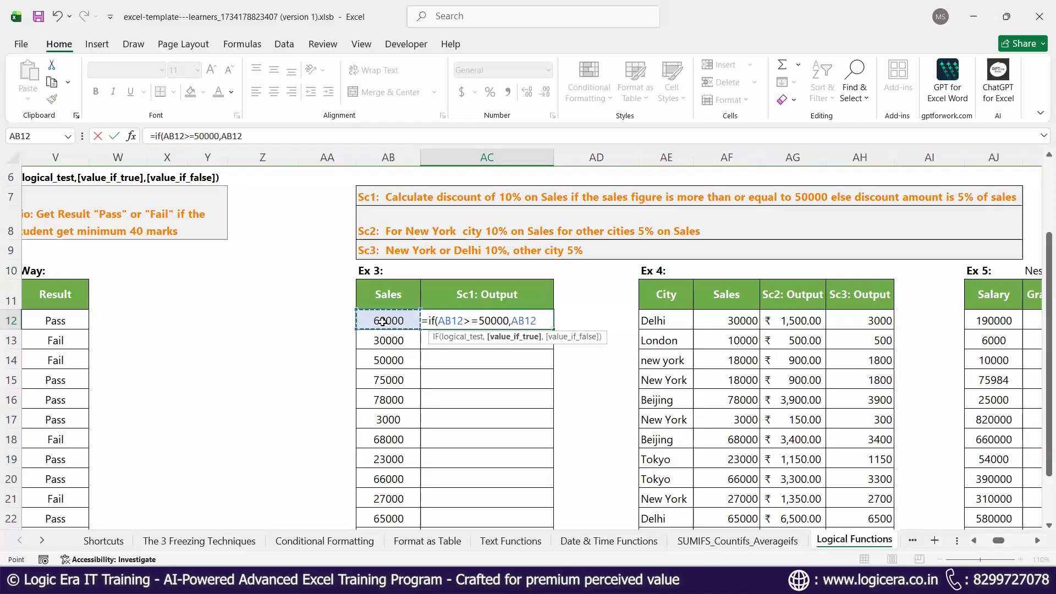
{"action": "type", "text": "*10%"}
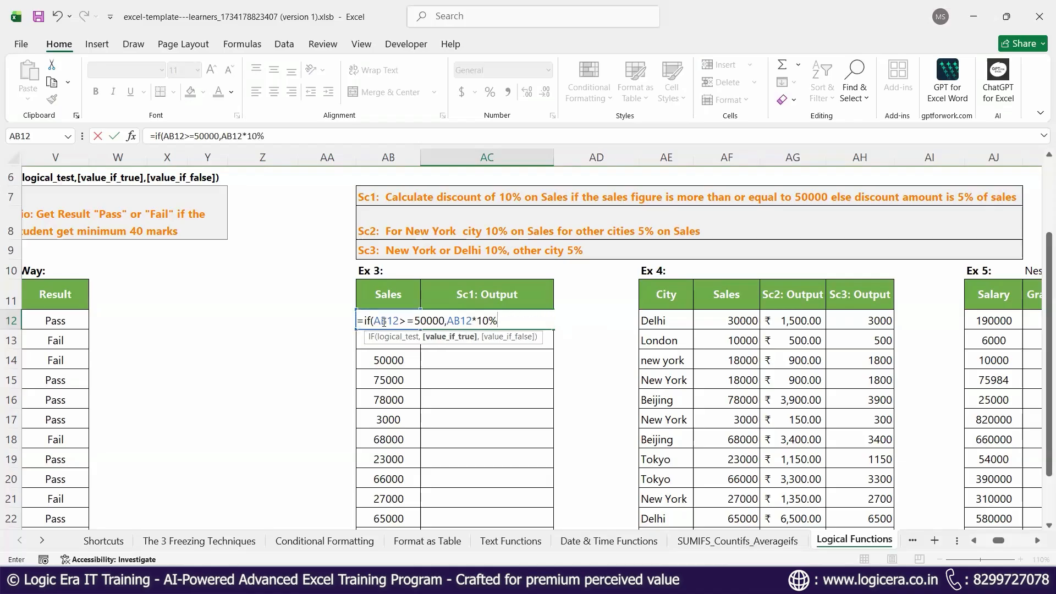
{"action": "type", "text": ","}
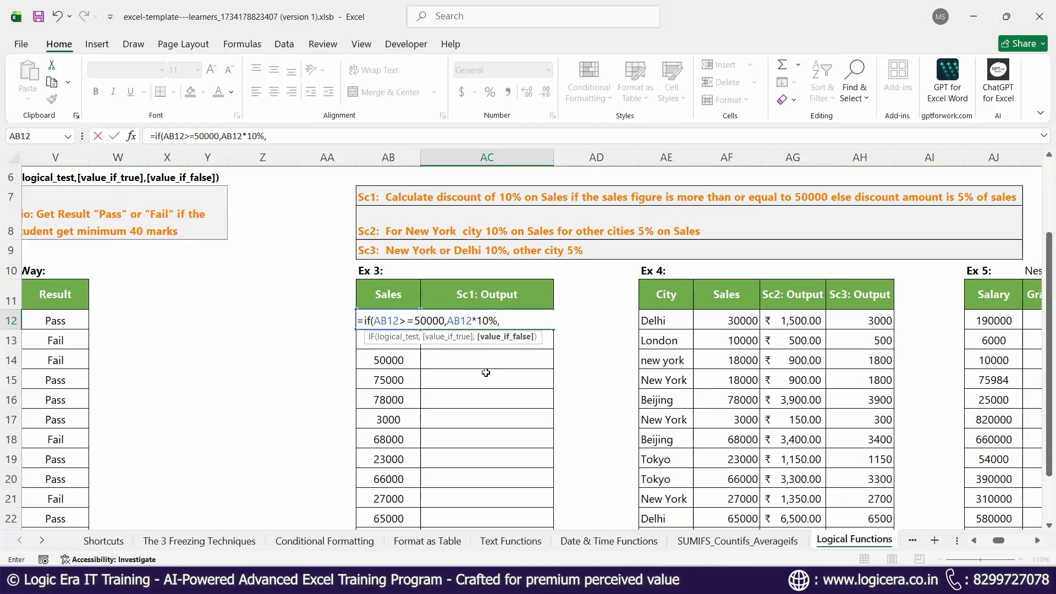
{"action": "type", "text": "AB12*5%)"}
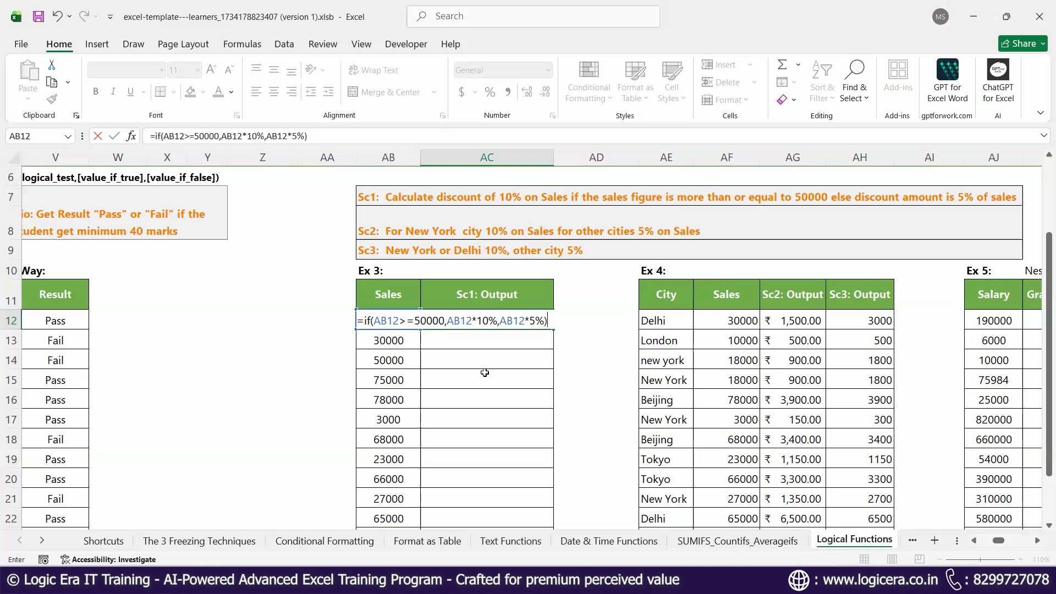
{"action": "key", "text": "ctrl+Return"}
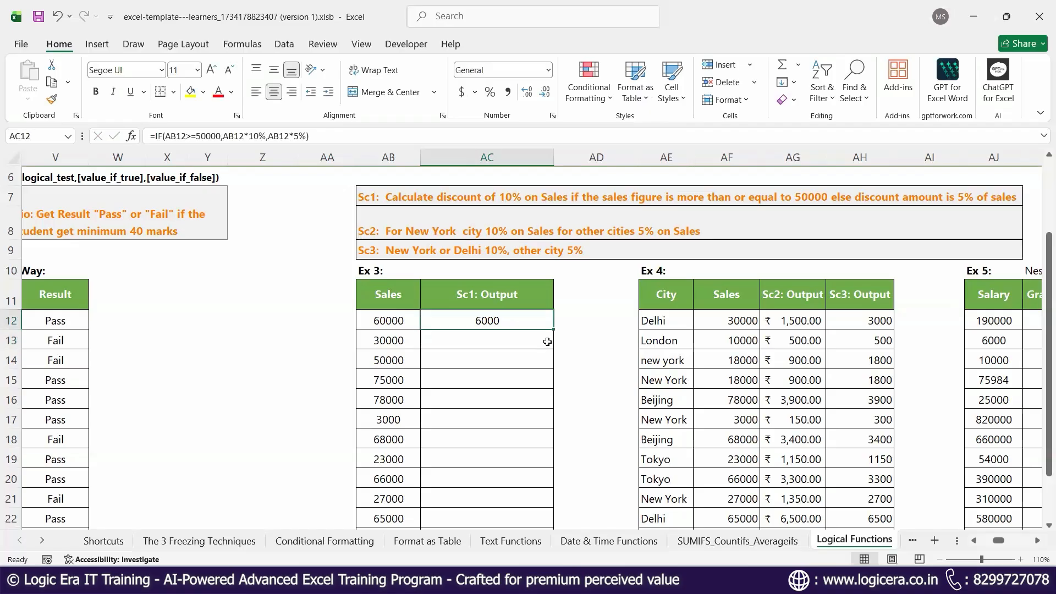
Copy the discount formula from AC12 down the Sc1: Output column to AC23 and review the formula in AC12
{"action": "double_click", "coordinate": [553, 330]}
{"action": "left_click", "coordinate": [523, 418]}
{"action": "left_click", "coordinate": [511, 308]}
{"action": "left_click", "coordinate": [511, 321]}
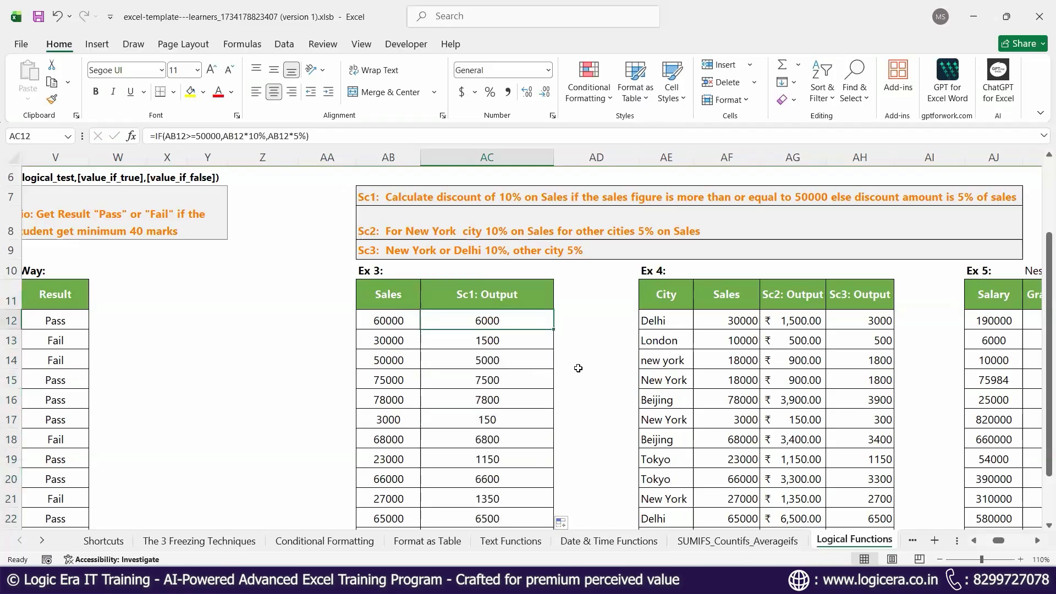
{"action": "double_click", "coordinate": [512, 327]}
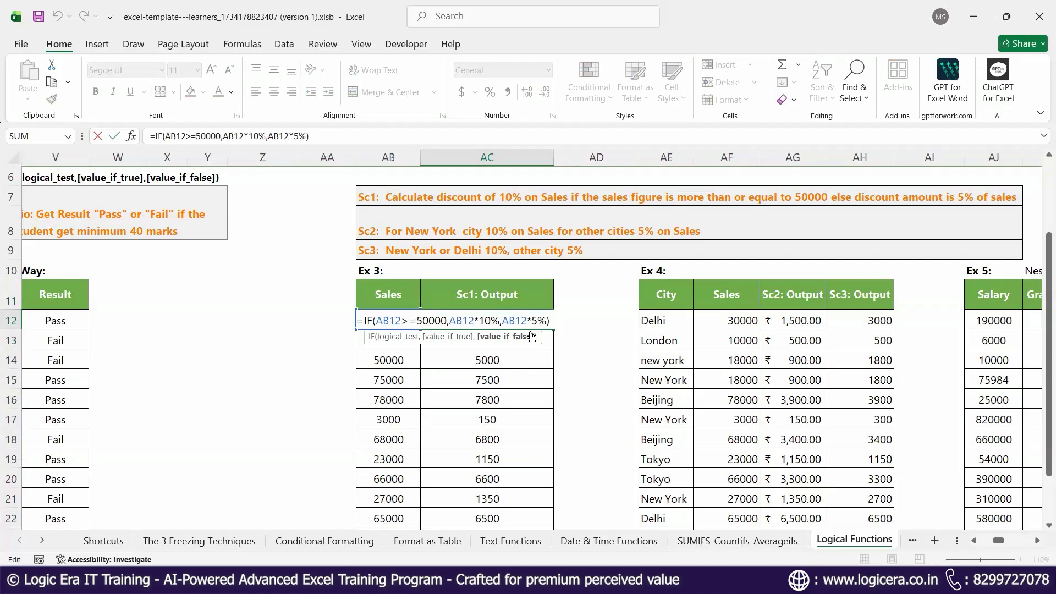
{"action": "key", "text": "Return"}
Display the text of AC12's formula above the Sc1: Output header by entering =FORMULATEXT(AC12) in AC10
{"action": "left_click", "coordinate": [486, 275]}
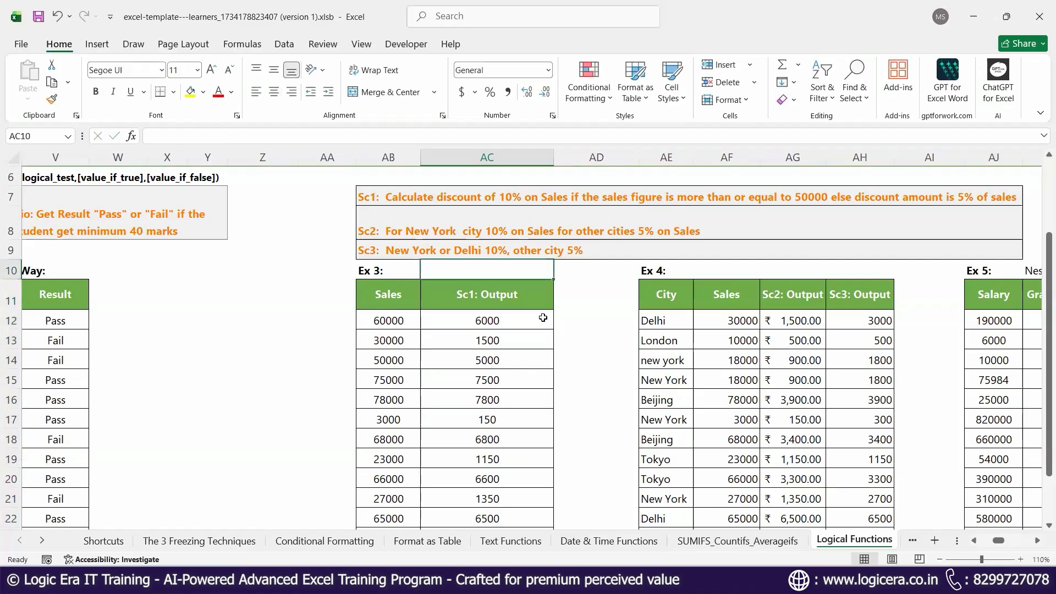
{"action": "type", "text": "=form"}
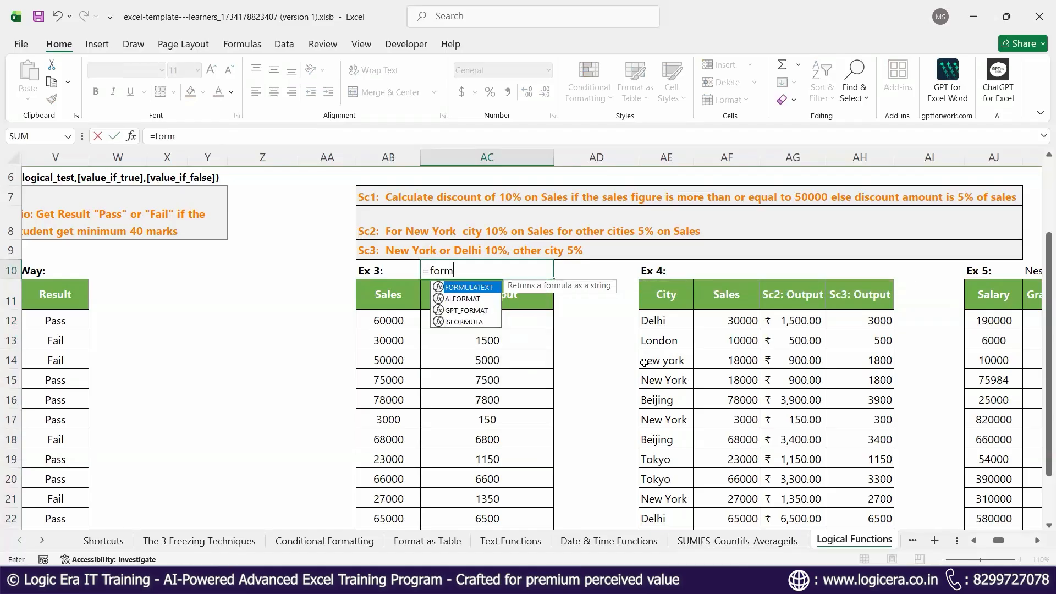
{"action": "key", "text": "Tab"}
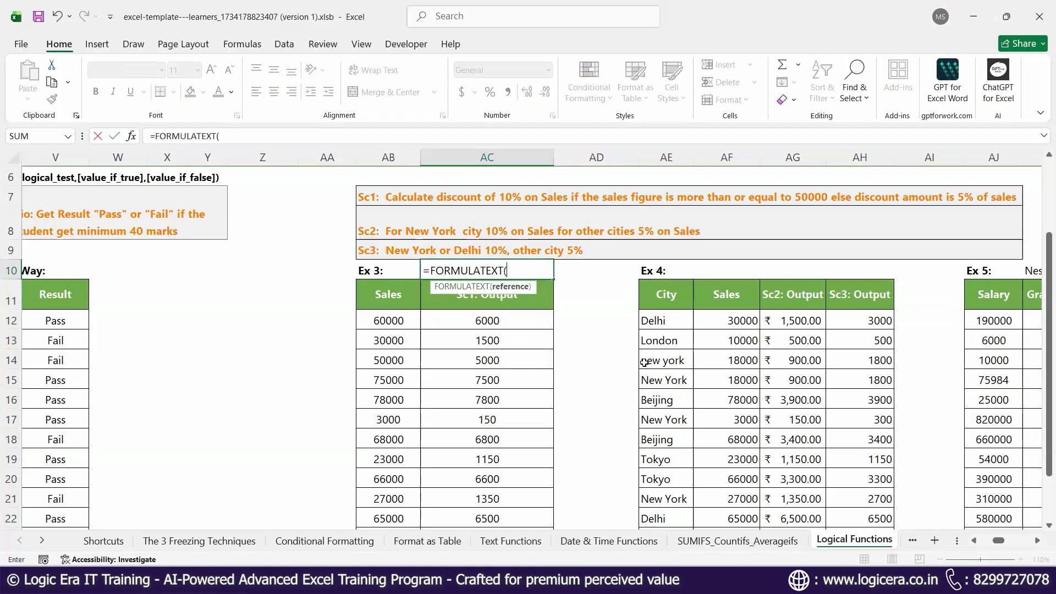
{"action": "left_click", "coordinate": [498, 322]}
{"action": "type", "text": ")"}
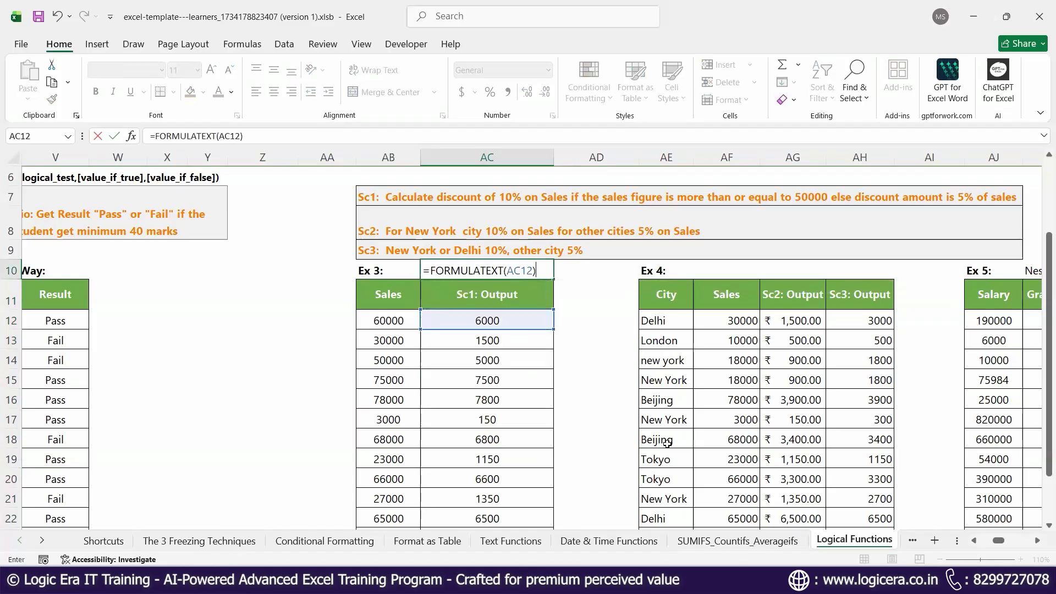
{"action": "key", "text": "Return"}
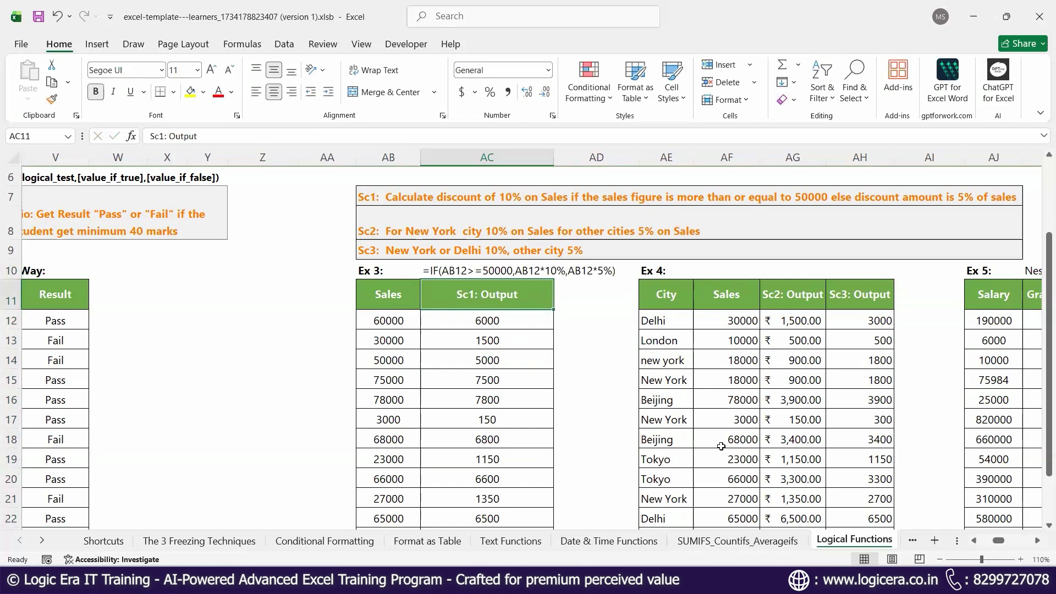
Clear the existing Sc2: Output formulas of Ex 4 in AG12:AG23
{"action": "left_click", "coordinate": [1038, 541]}
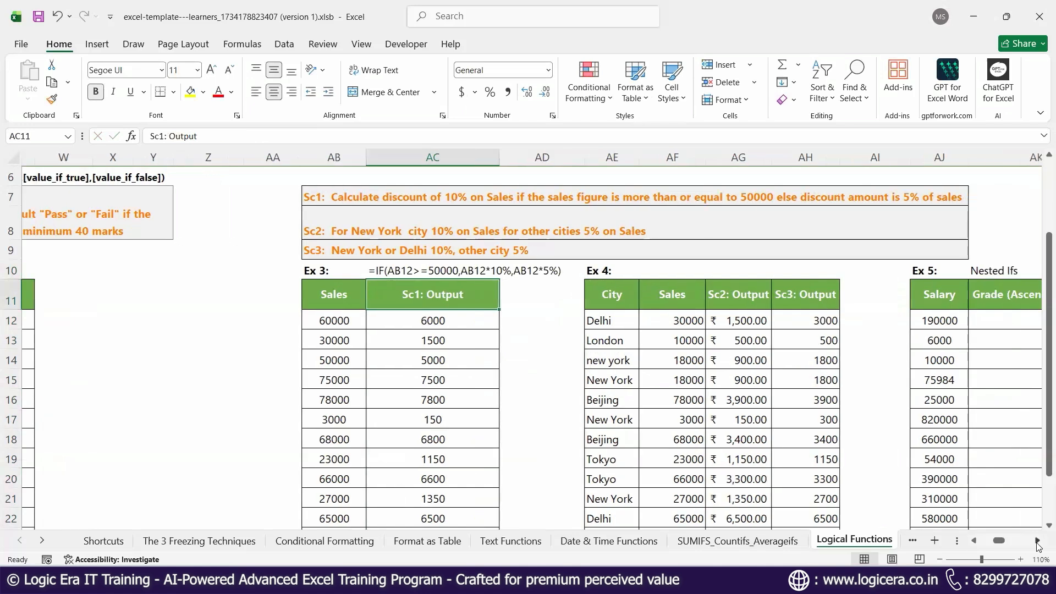
{"action": "left_click", "coordinate": [1038, 541]}
{"action": "left_click", "coordinate": [1038, 542]}
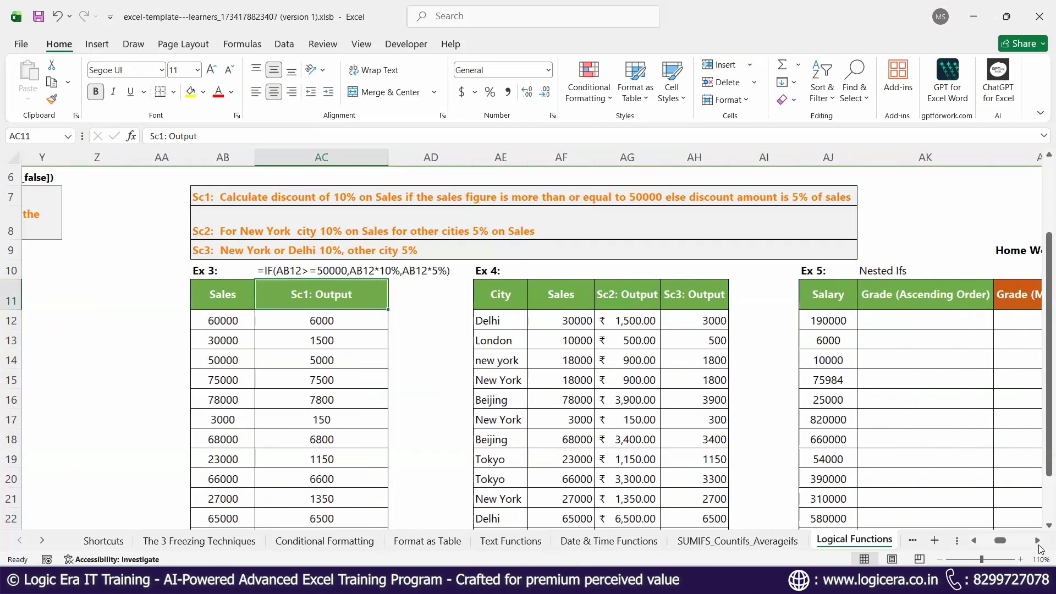
{"action": "scroll", "coordinate": [1041, 532], "scroll_direction": "down", "scroll_amount": 1}
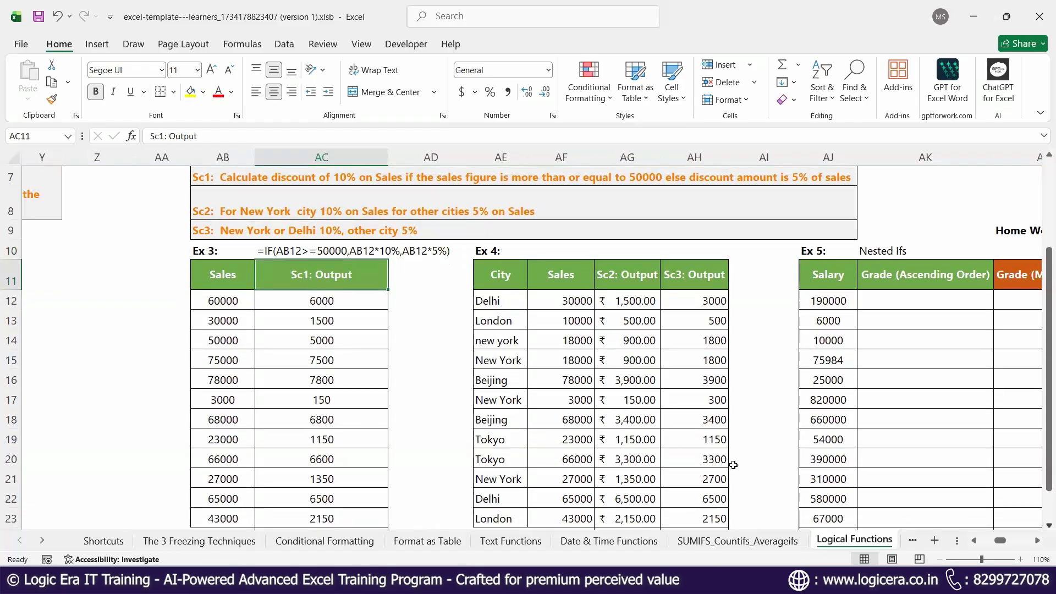
{"action": "left_click_drag", "start_coordinate": [622, 305], "coordinate": [625, 521]}
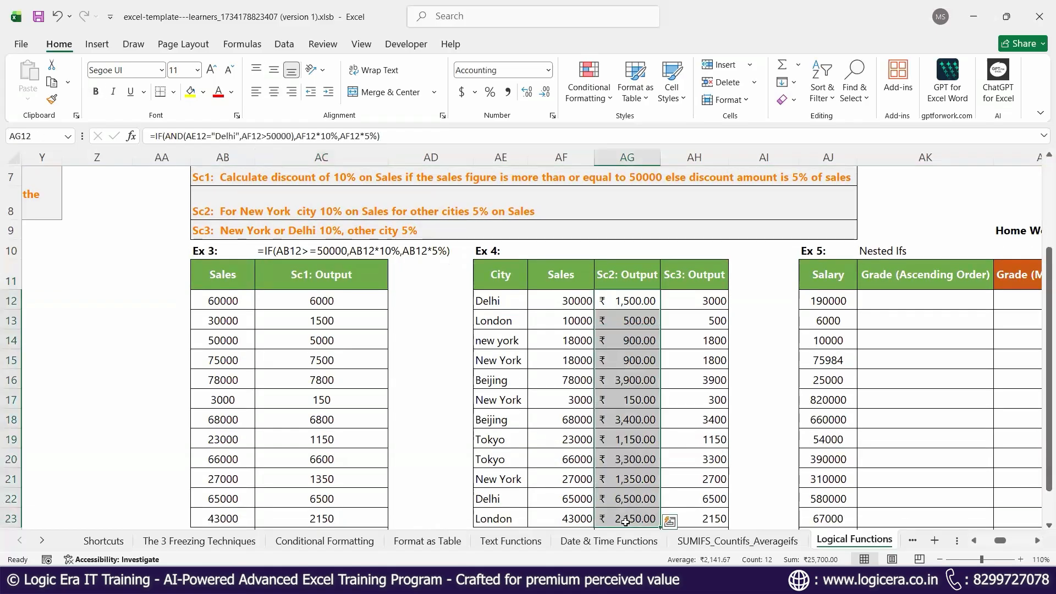
{"action": "key", "text": "Delete"}
Enter the formula =IF(AE12="New York",AF12*10%,AF12*5%) in AG12 and copy it down the Sc2: Output column to AG23
{"action": "left_click", "coordinate": [611, 302]}
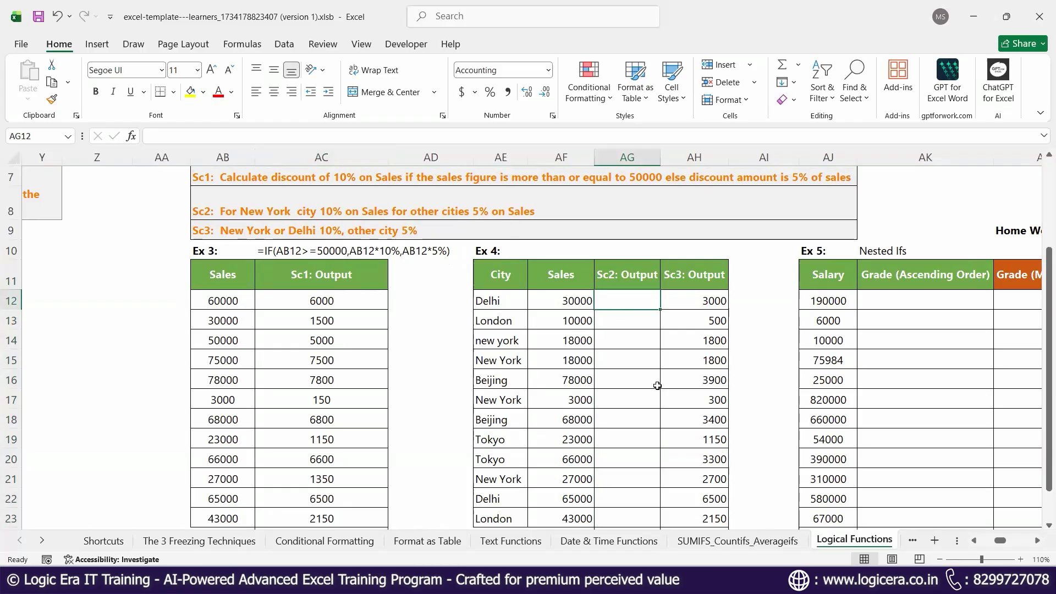
{"action": "type", "text": "="}
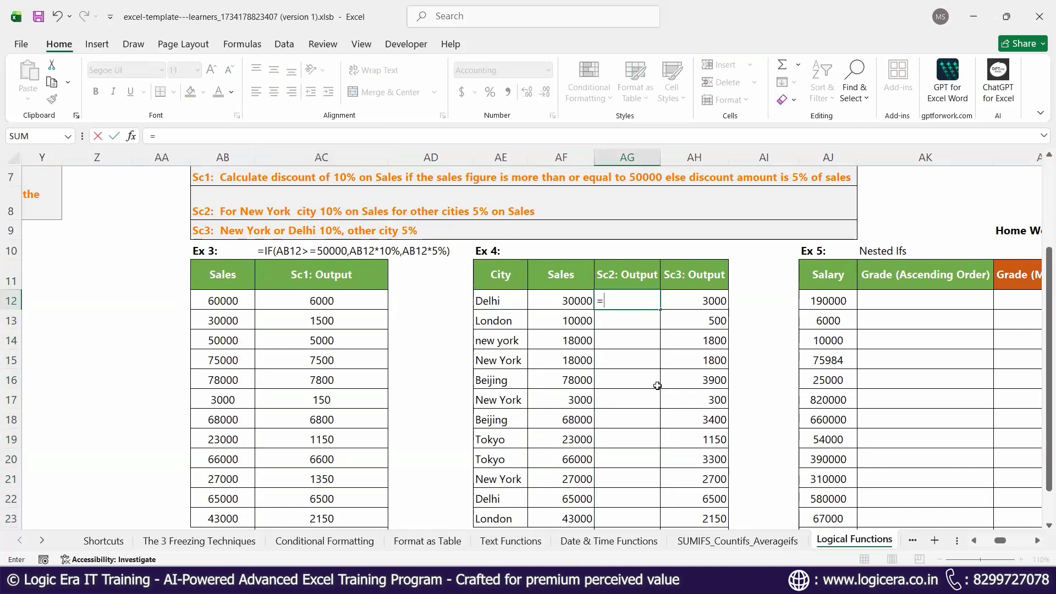
{"action": "type", "text": "if"}
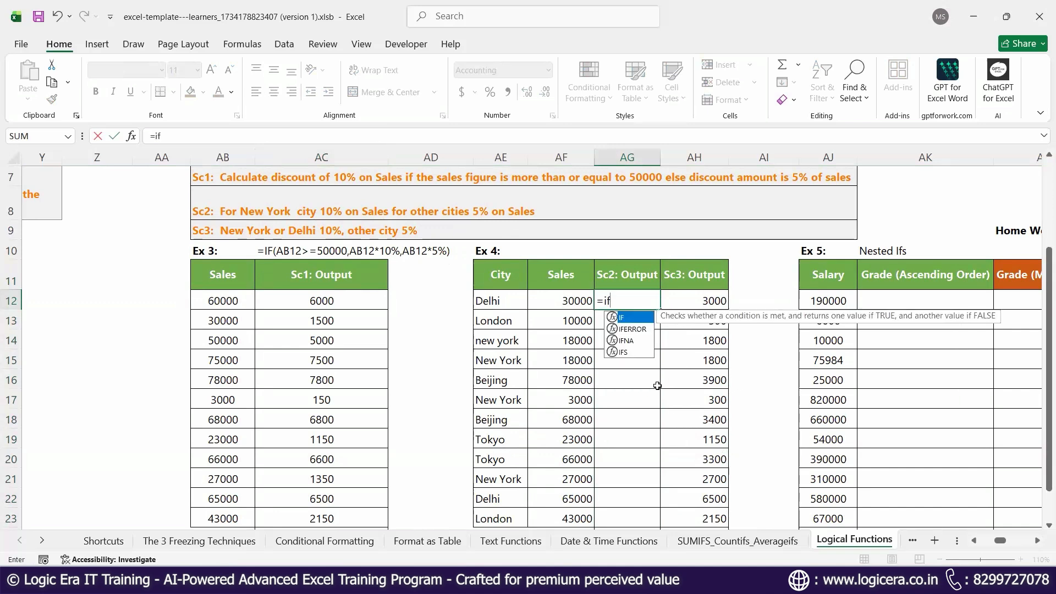
{"action": "type", "text": "("}
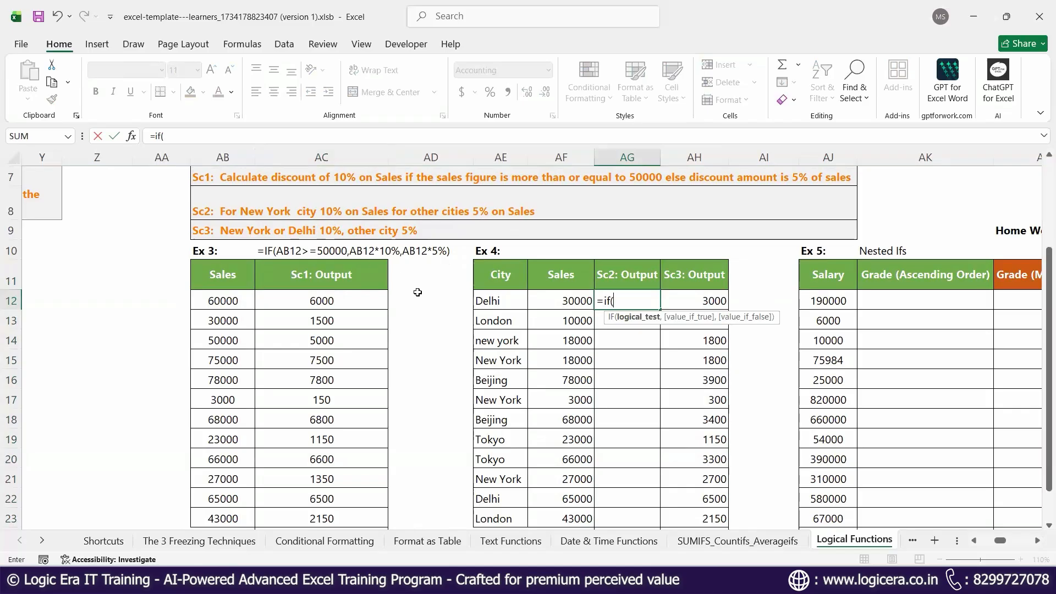
{"action": "left_click", "coordinate": [498, 304]}
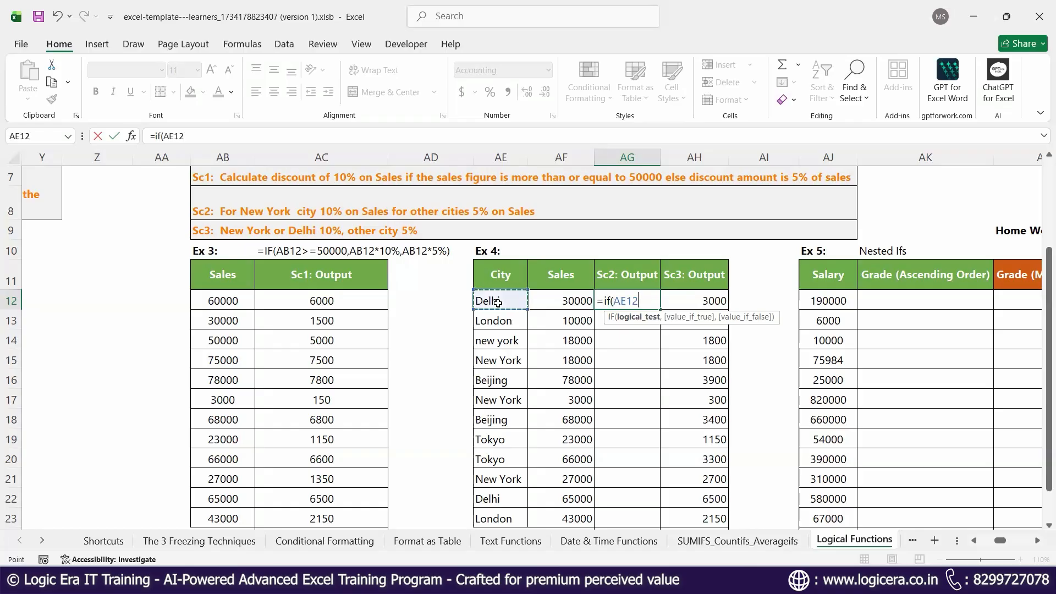
{"action": "type", "text": "=\""}
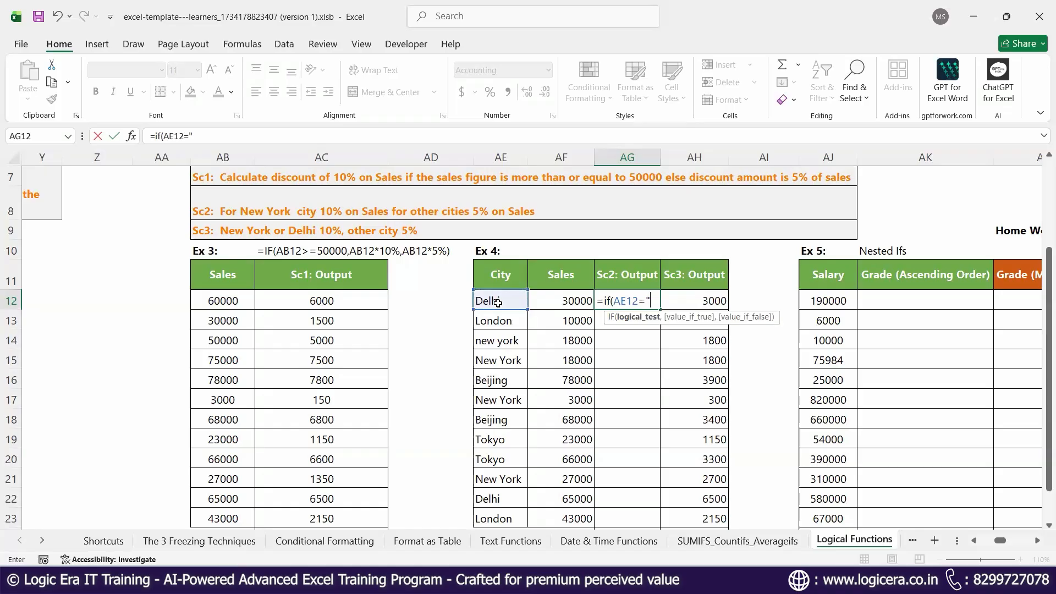
{"action": "type", "text": "New York\","}
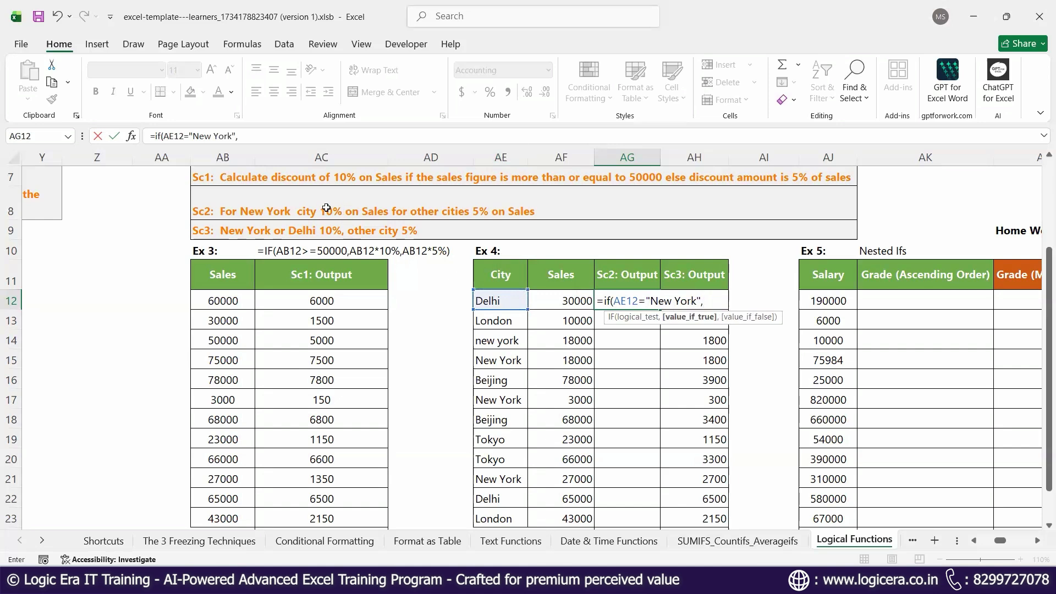
{"action": "left_click", "coordinate": [560, 304]}
{"action": "type", "text": "*10%"}
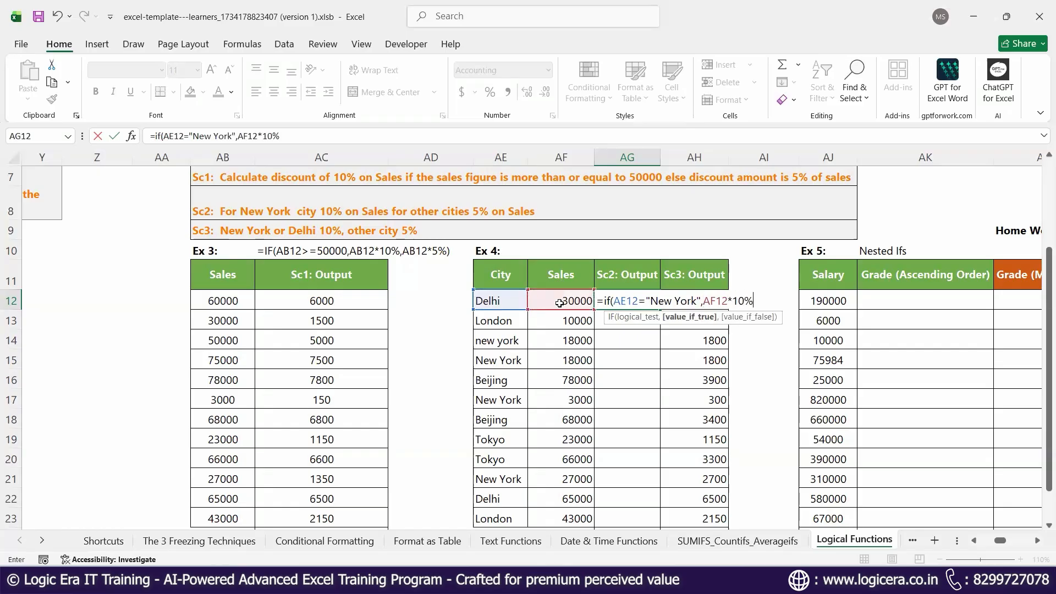
{"action": "type", "text": ","}
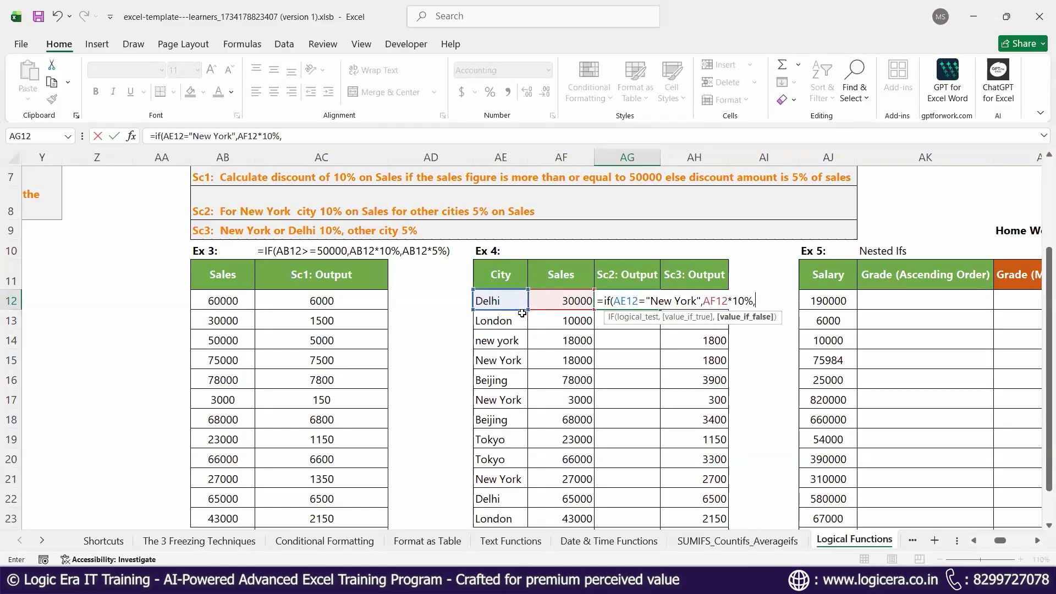
{"action": "left_click", "coordinate": [561, 301]}
{"action": "type", "text": "*5%"}
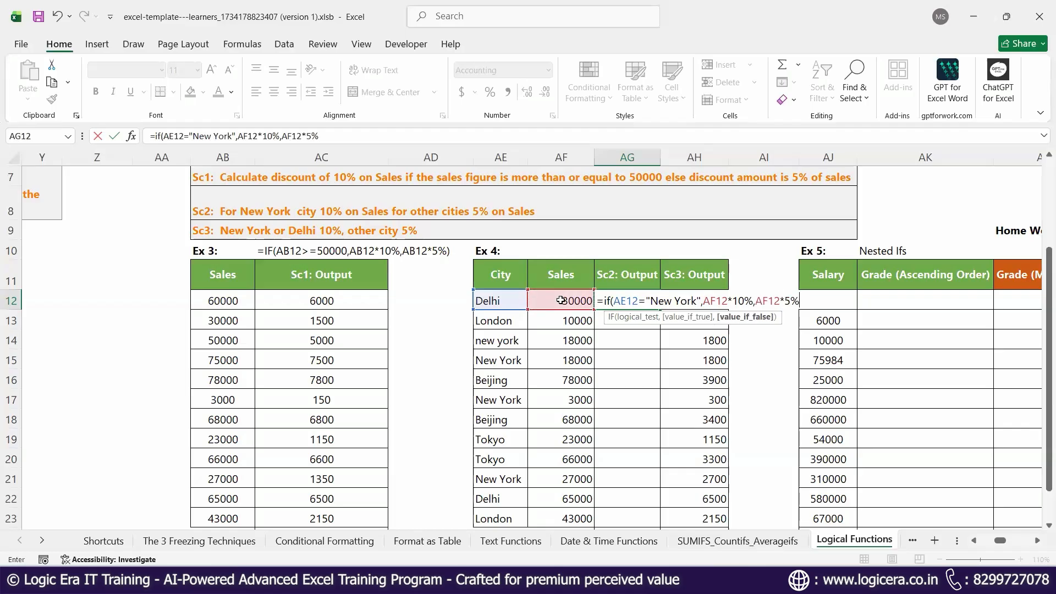
{"action": "type", "text": ")"}
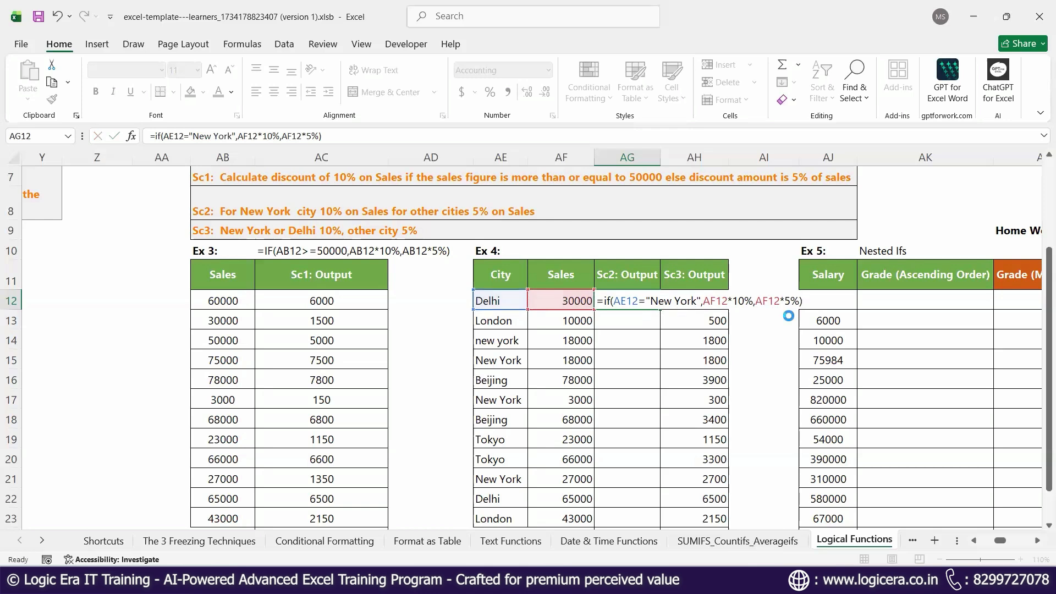
{"action": "key", "text": "Return"}
{"action": "left_click", "coordinate": [630, 300]}
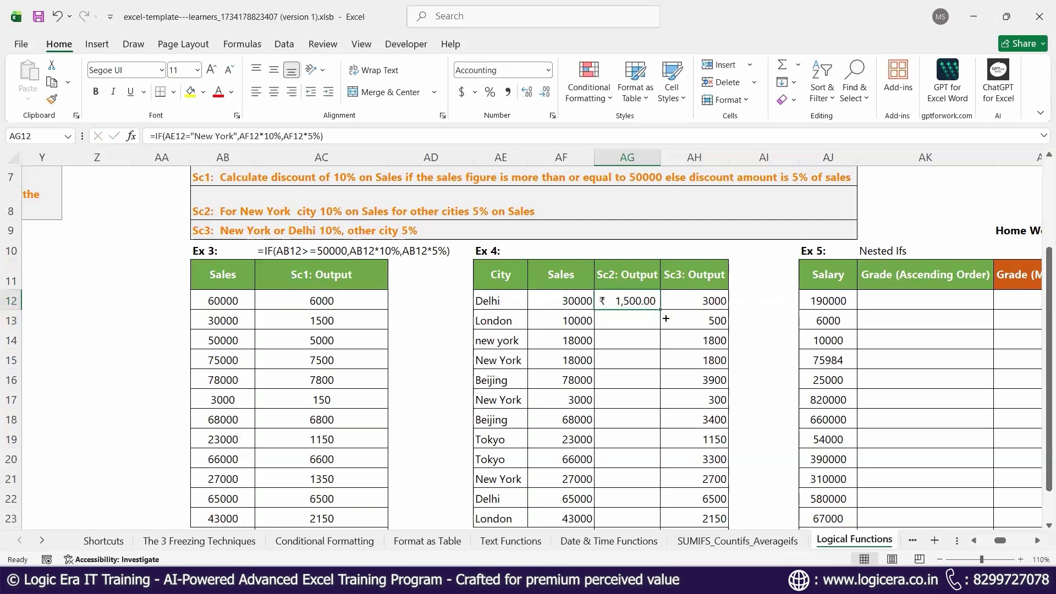
{"action": "double_click", "coordinate": [661, 311]}
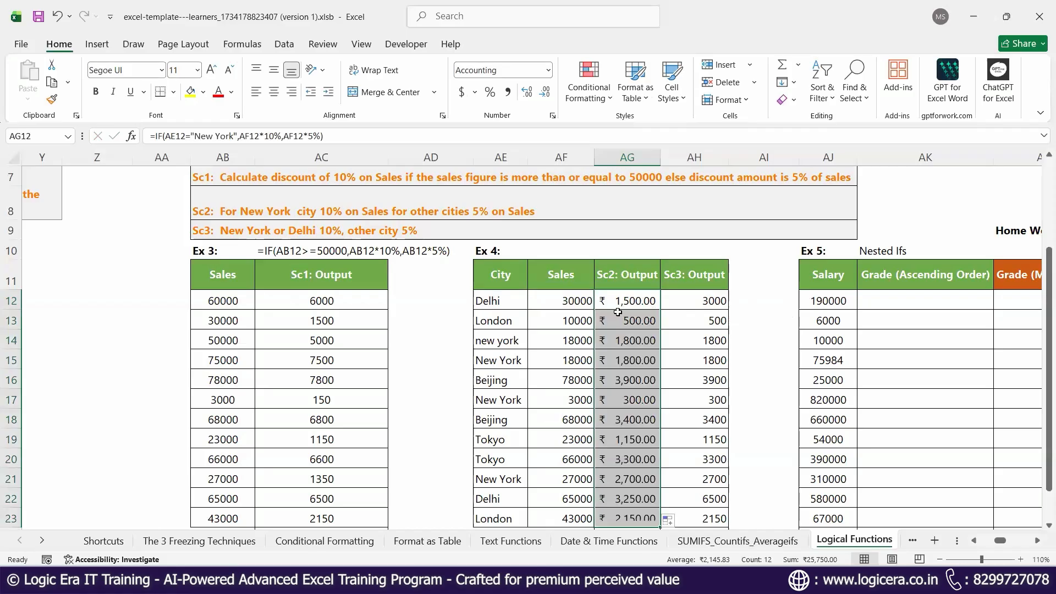
Check the Sc2: Output discounts in Ex 4 against the city and sales values, especially the New York rows
{"action": "left_click", "coordinate": [613, 305]}
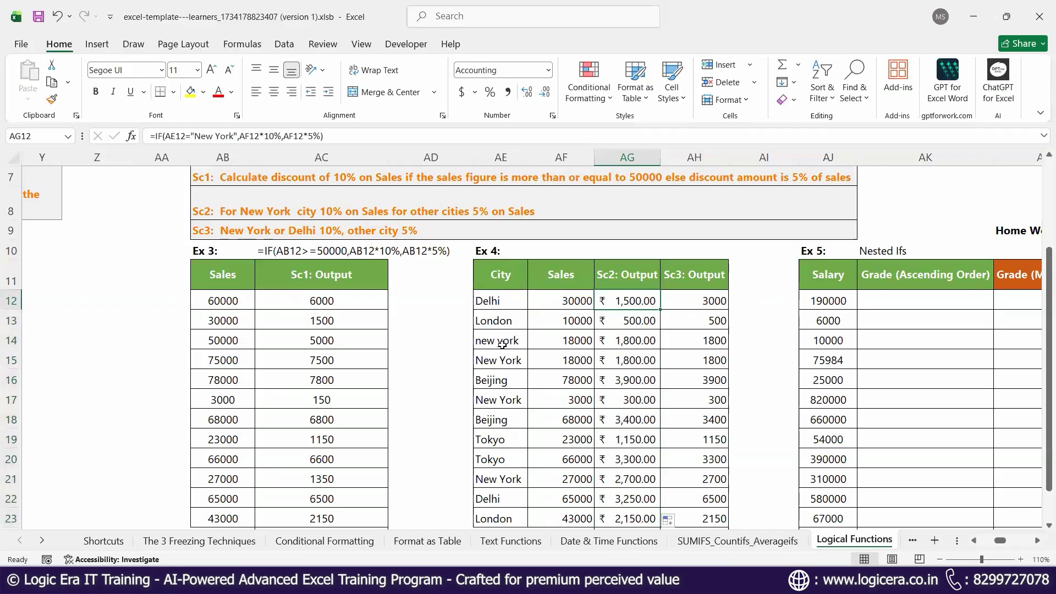
{"action": "left_click", "coordinate": [578, 341]}
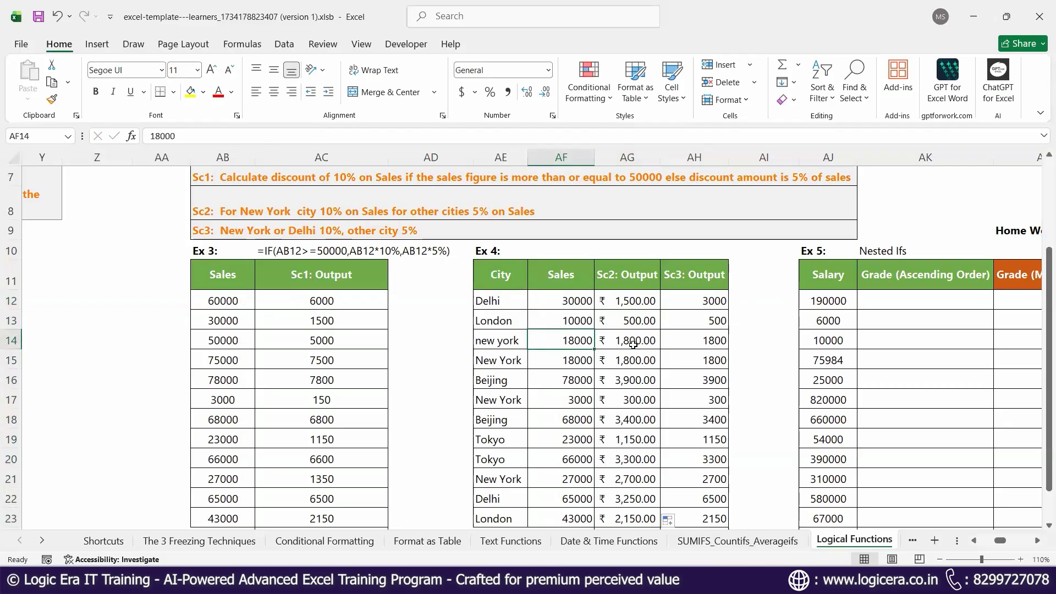
{"action": "left_click", "coordinate": [554, 359]}
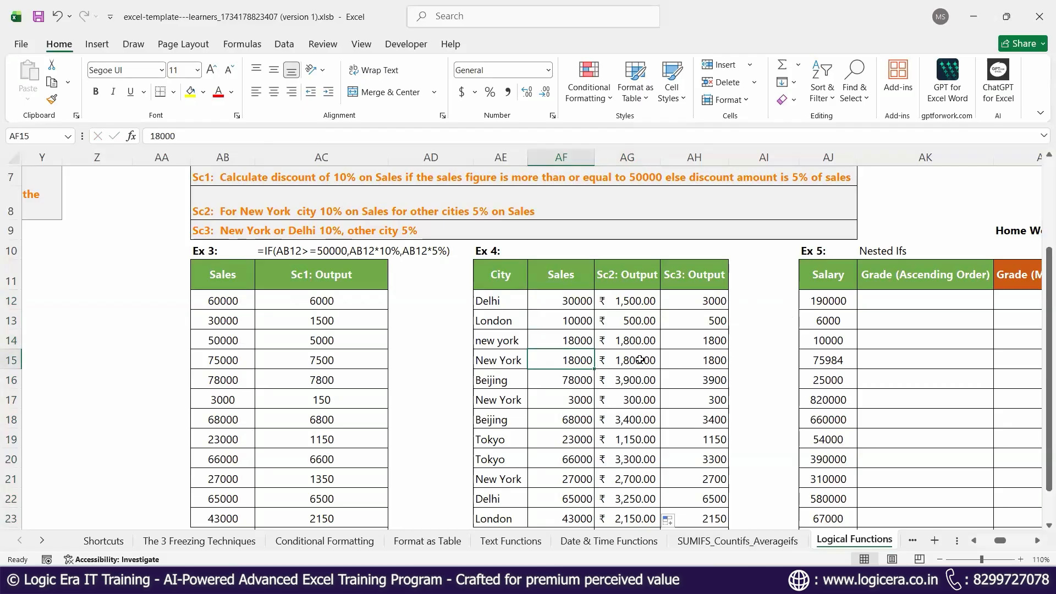
{"action": "left_click", "coordinate": [513, 401]}
{"action": "left_click", "coordinate": [585, 404]}
{"action": "left_click", "coordinate": [622, 405]}
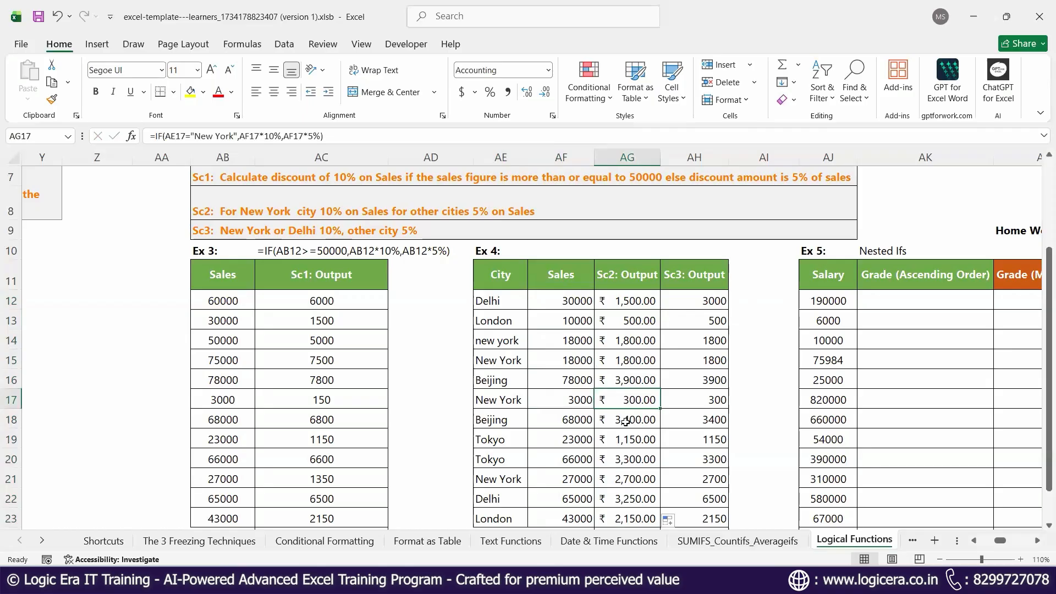
{"action": "left_click", "coordinate": [564, 304]}
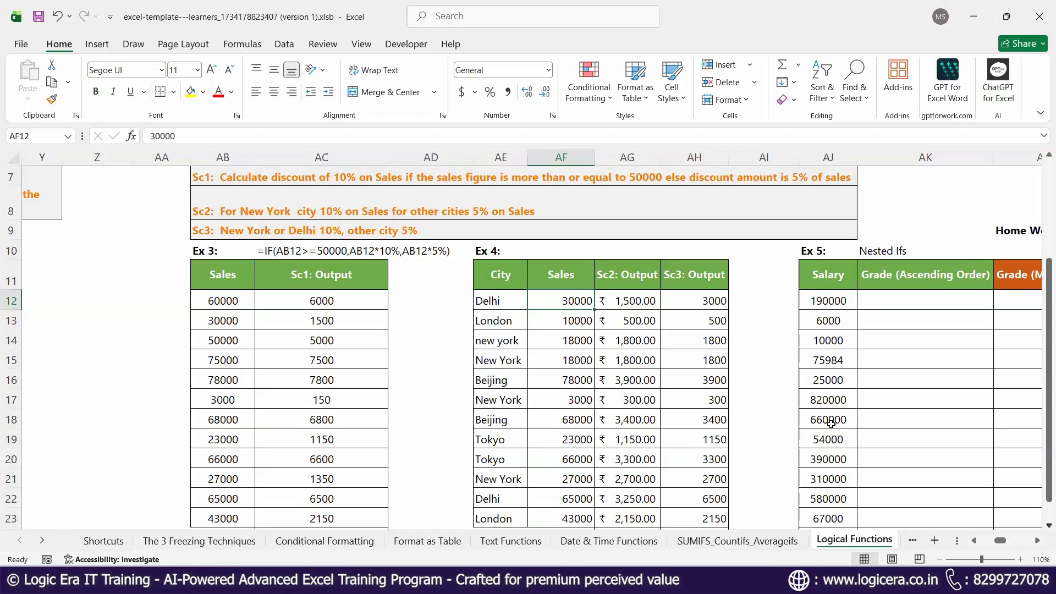
Clear the existing Sc3: Output formulas of Ex 4 in AH12:AH23
{"action": "scroll", "coordinate": [711, 282], "scroll_direction": "down", "scroll_amount": 1}
{"action": "left_click_drag", "start_coordinate": [710, 279], "coordinate": [715, 500]}
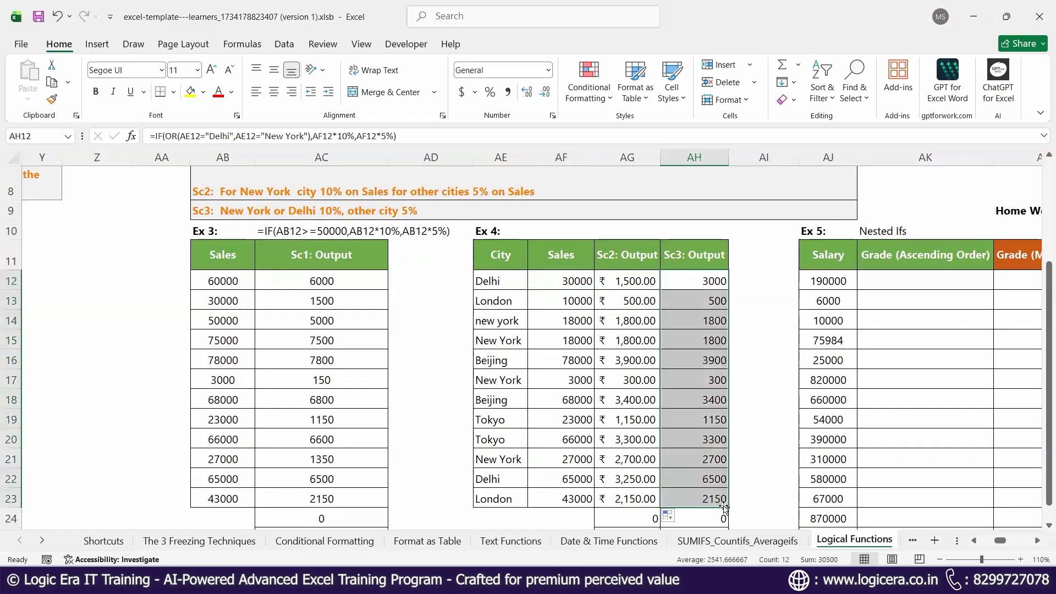
{"action": "key", "text": "Delete"}
Begin an IF formula in AH12 with the logical test OR(AE12="Delhi",AE12="New York")
{"action": "left_click", "coordinate": [685, 283]}
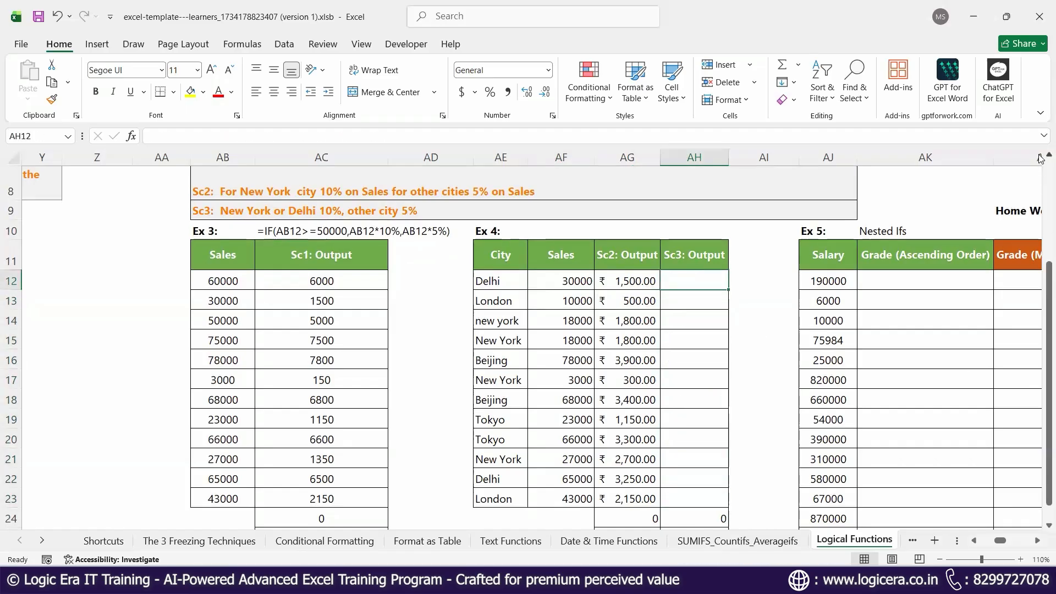
{"action": "scroll", "coordinate": [1034, 163], "scroll_direction": "up", "scroll_amount": 1}
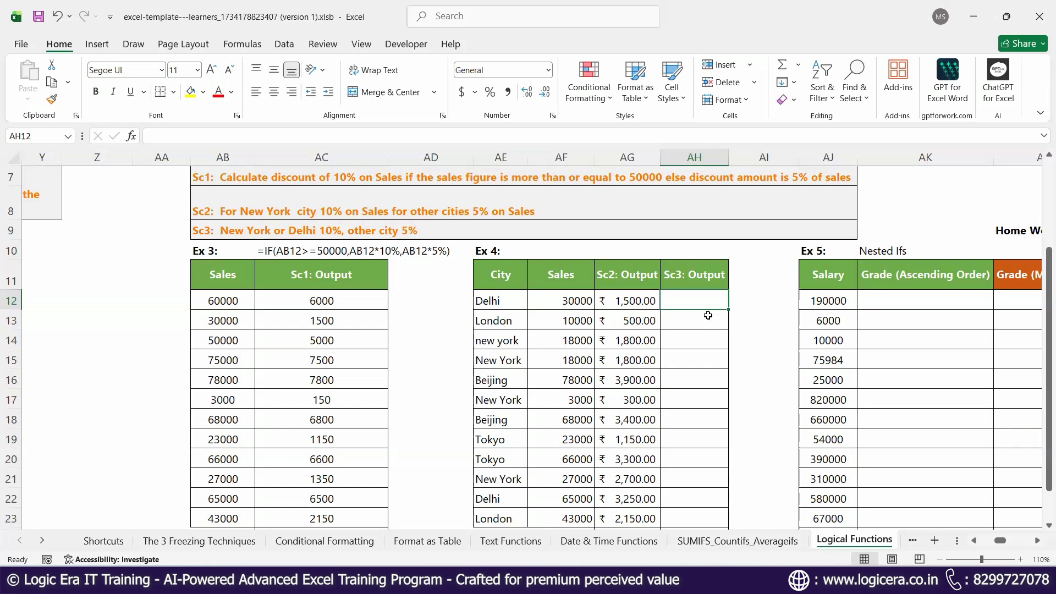
{"action": "type", "text": "=IF("}
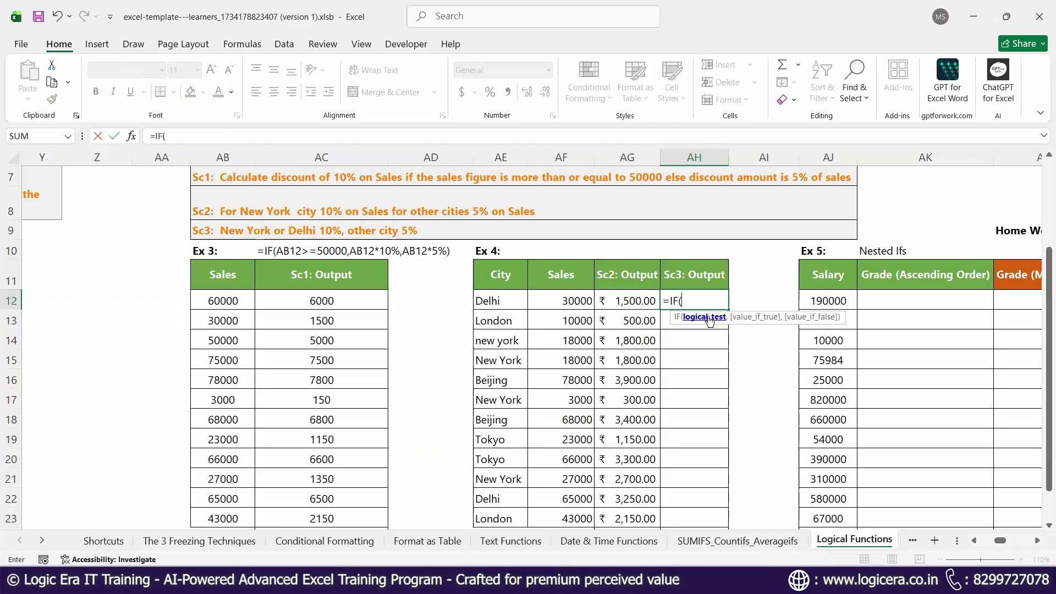
{"action": "type", "text": "OR("}
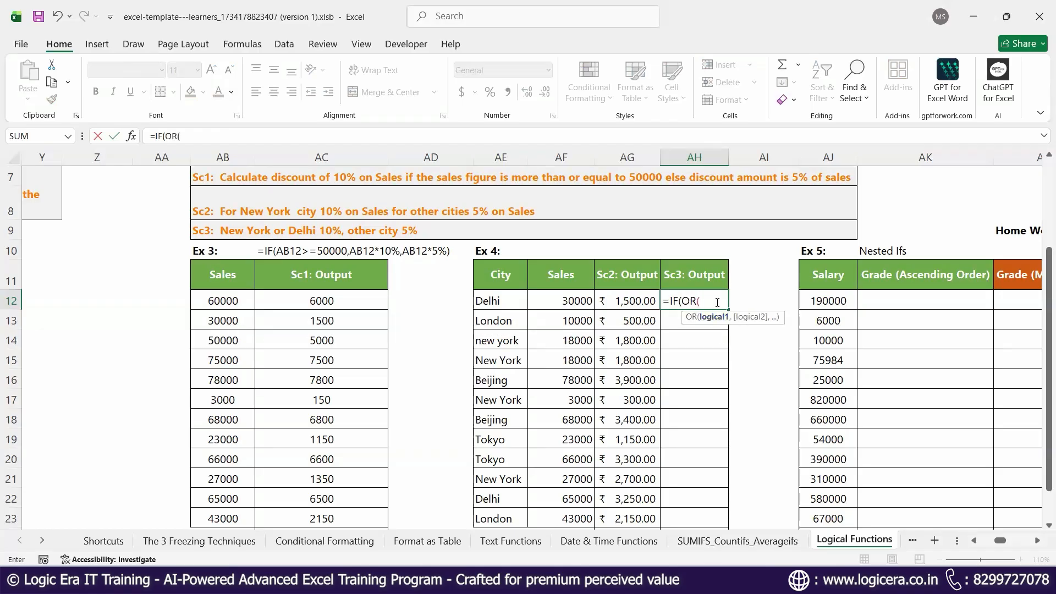
{"action": "left_click", "coordinate": [501, 305]}
{"action": "type", "text": "="}
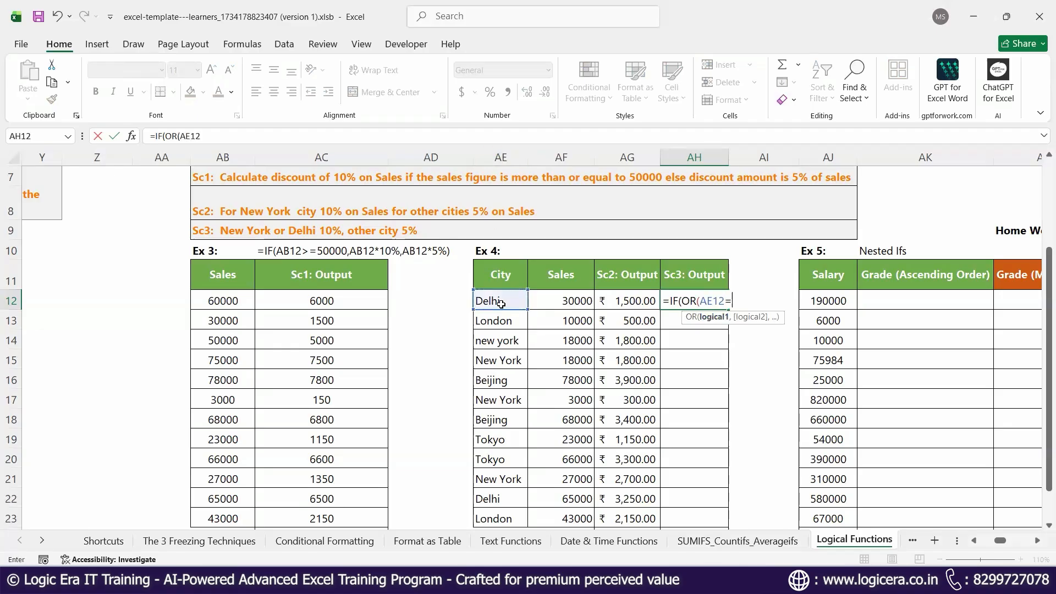
{"action": "type", "text": "\"Delhi"}
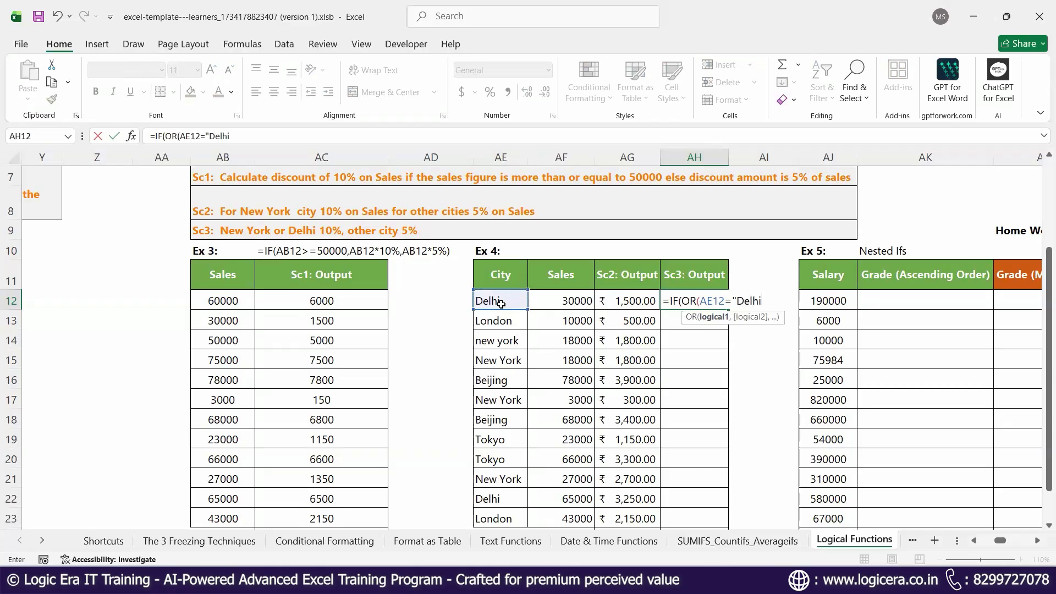
{"action": "type", "text": "\","}
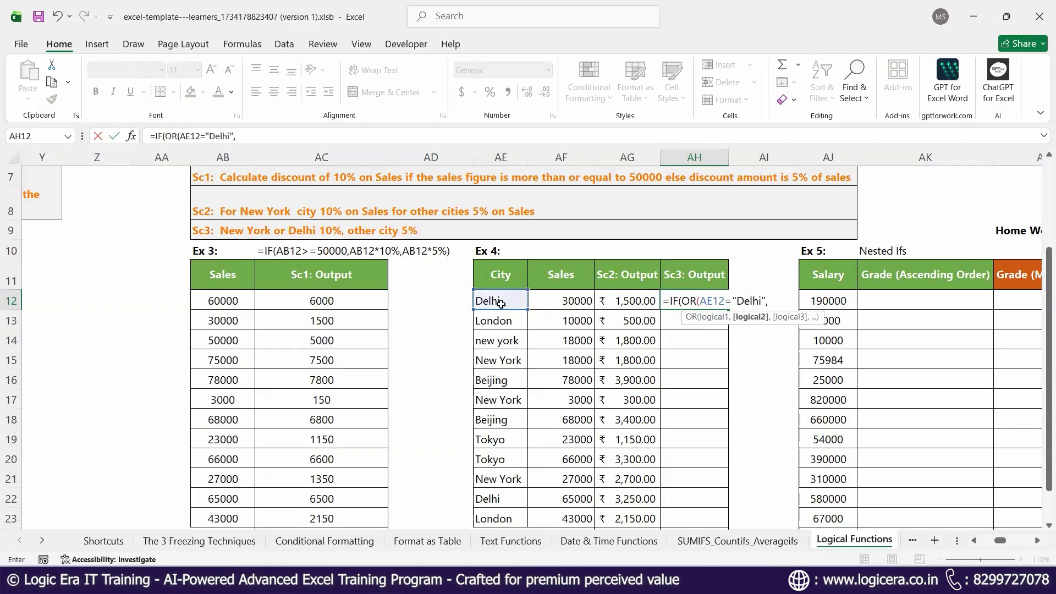
{"action": "left_click", "coordinate": [500, 304]}
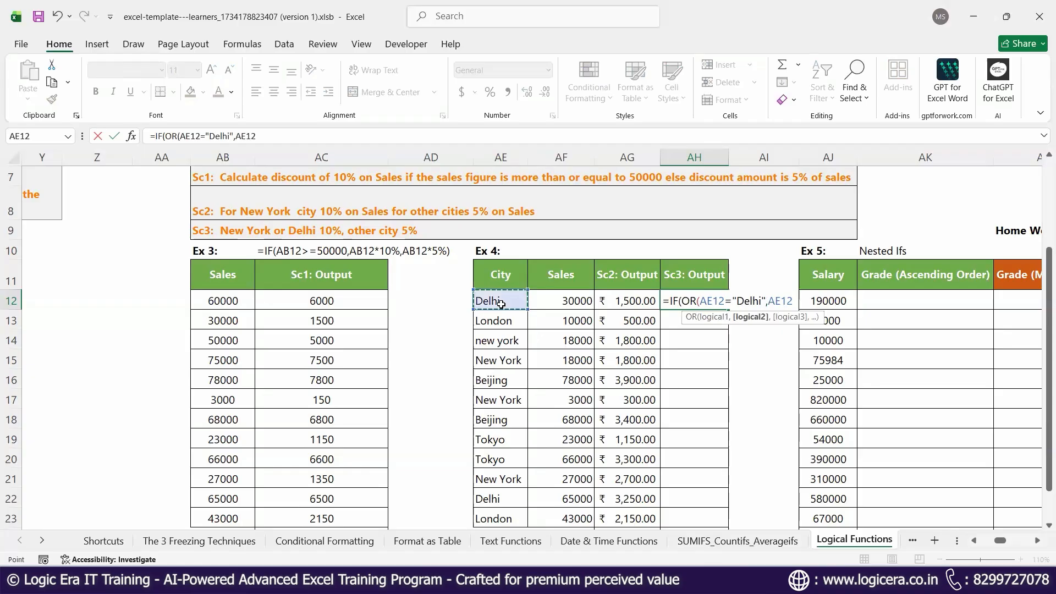
{"action": "type", "text": "=\""}
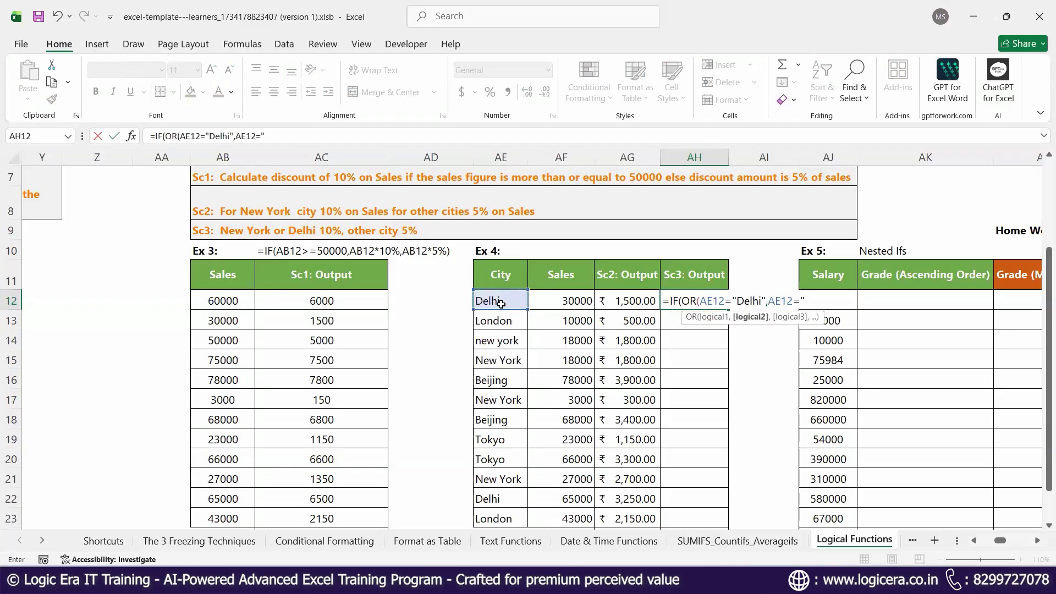
{"action": "type", "text": "New York\")"}
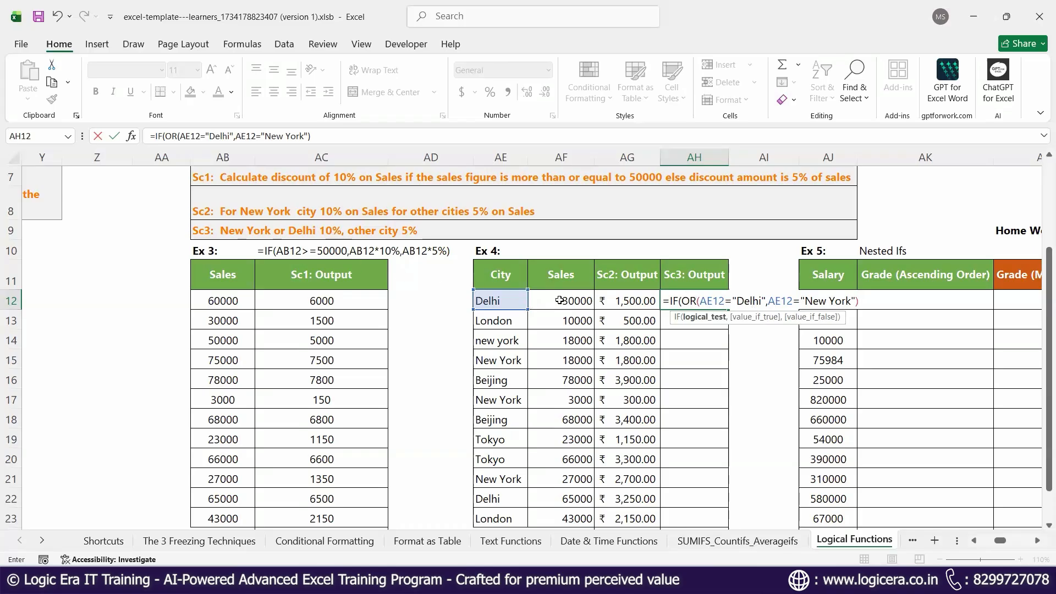
Complete AH12's IF formula with AF12*10% if true and AF12*5% if false, and copy it down to AH23
{"action": "type", "text": ","}
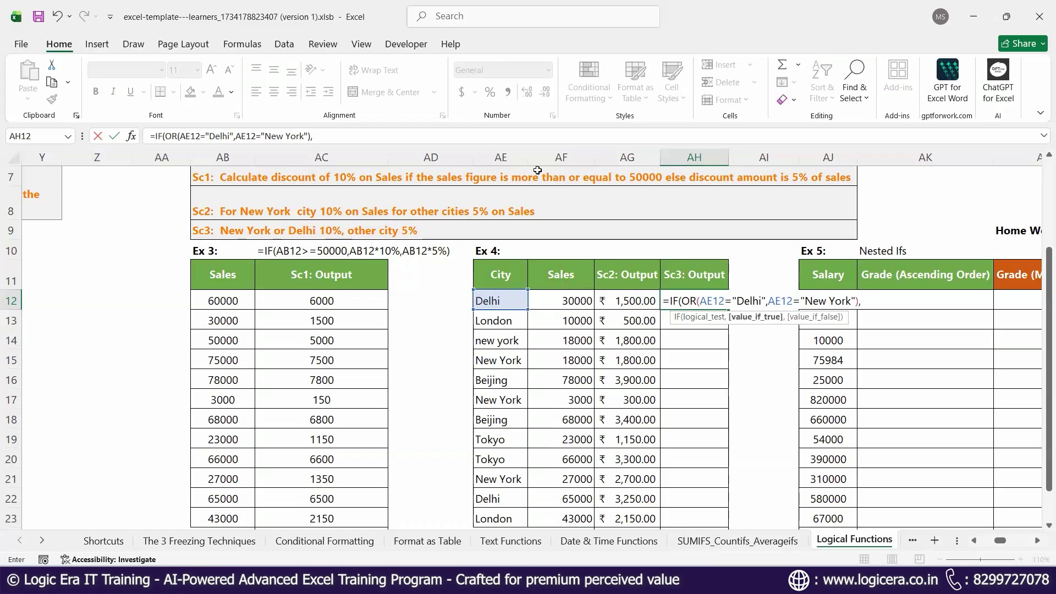
{"action": "left_click", "coordinate": [562, 301]}
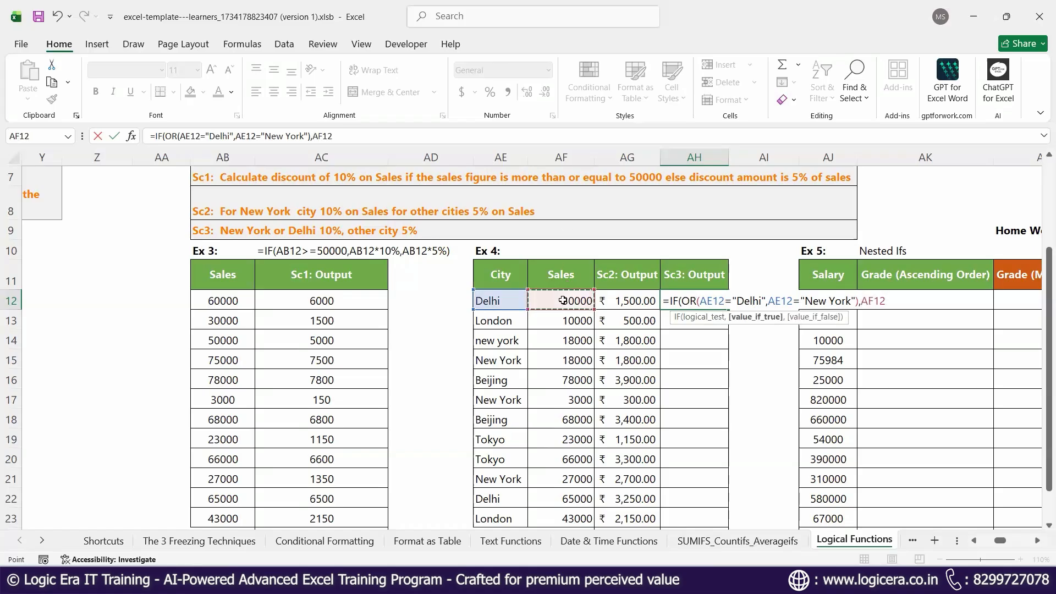
{"action": "type", "text": "*"}
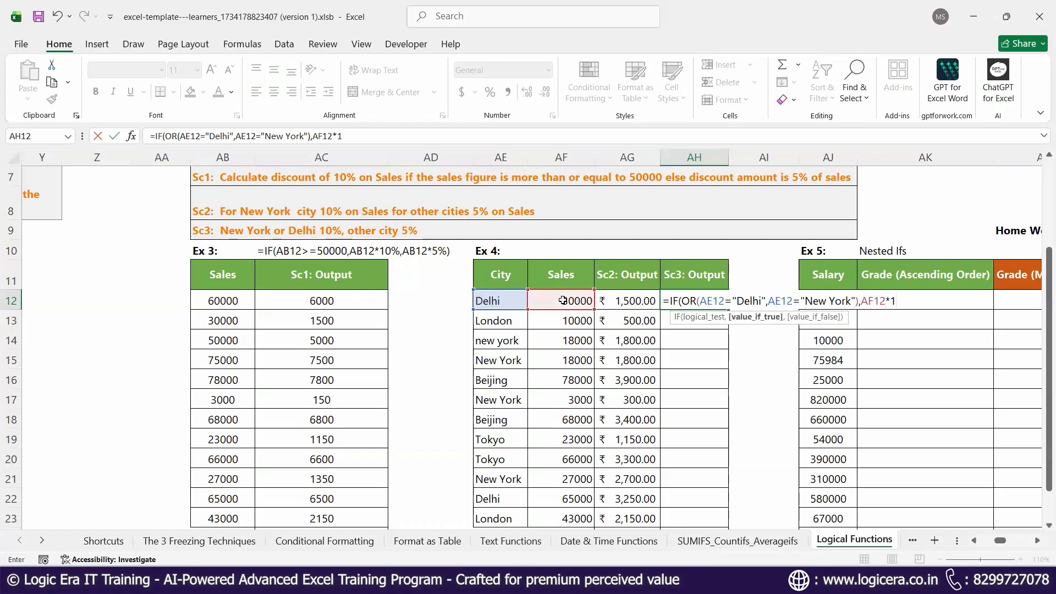
{"action": "type", "text": "10%,"}
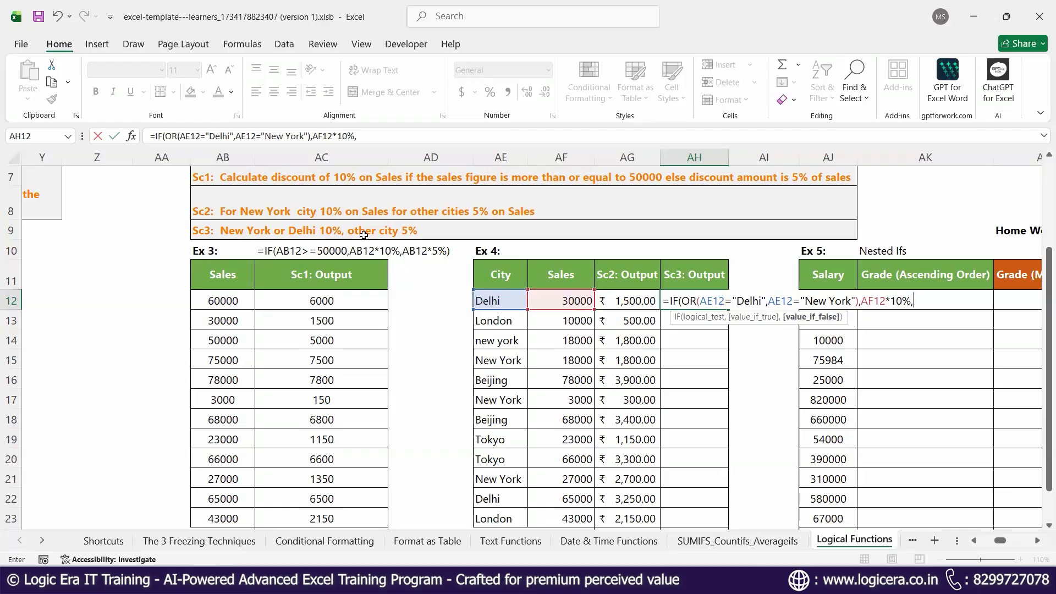
{"action": "left_click", "coordinate": [574, 300]}
{"action": "type", "text": "*5%"}
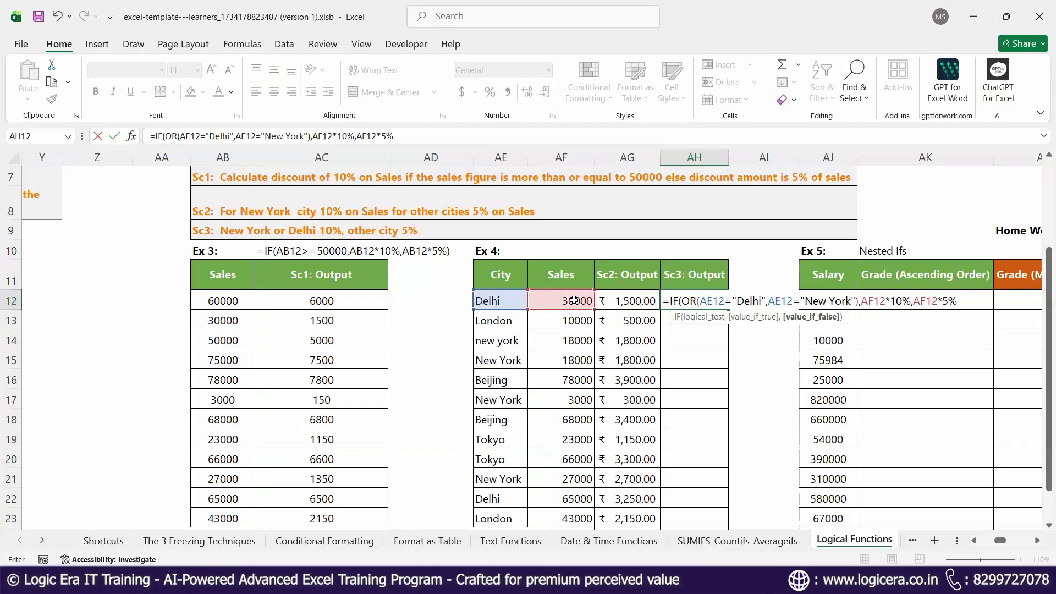
{"action": "type", "text": ")"}
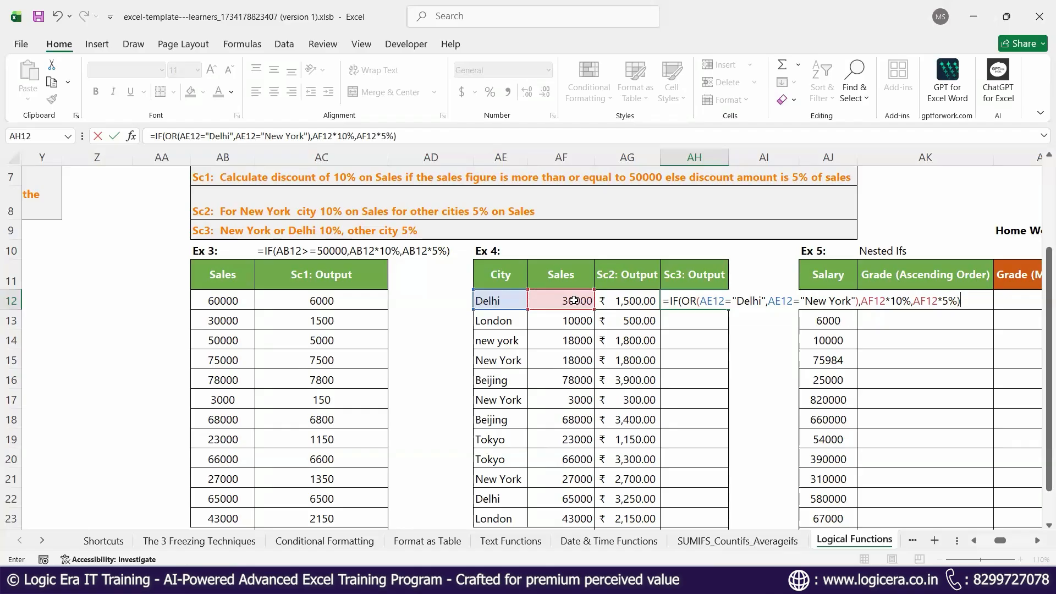
{"action": "key", "text": "ctrl+Return"}
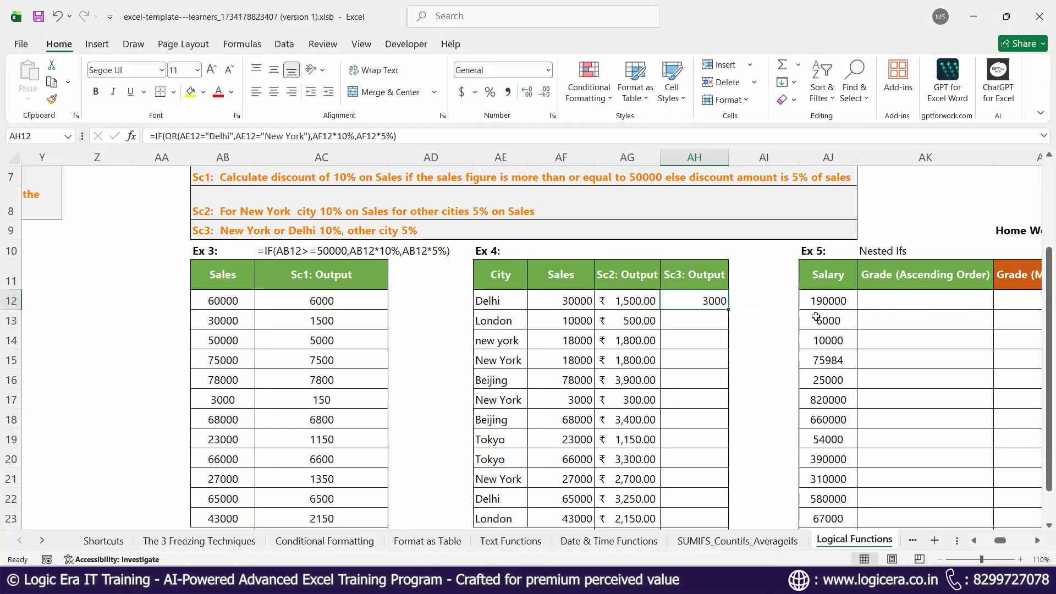
{"action": "scroll", "coordinate": [817, 317], "scroll_direction": "down", "scroll_amount": 1}
{"action": "left_click_drag", "start_coordinate": [729, 236], "coordinate": [731, 456]}
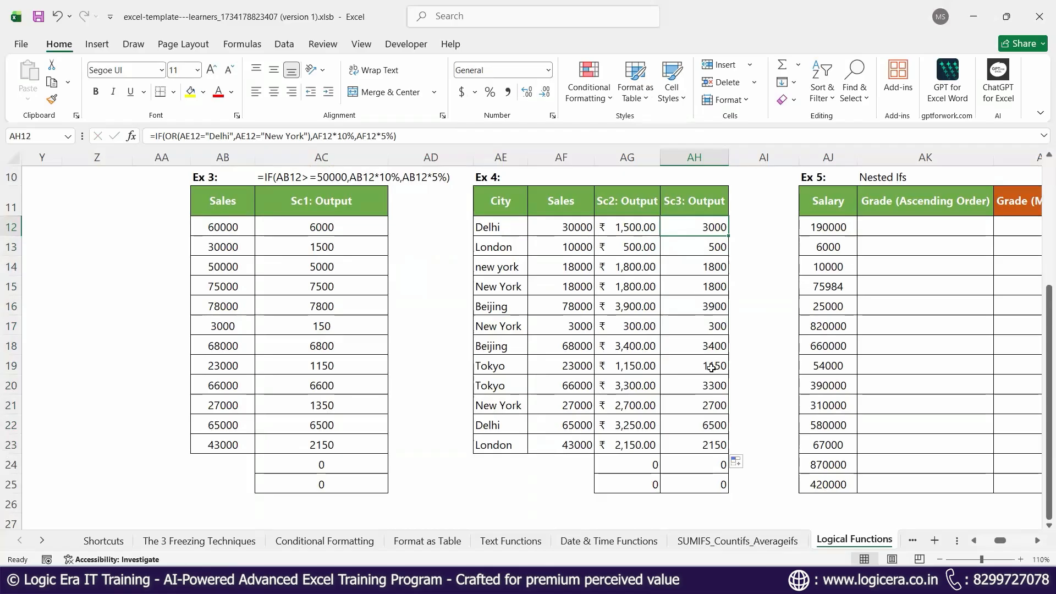
Display AH12's formula text above the Sc3: Output header with =FORMULATEXT(AH12) in AH10, and autofit column AH
{"action": "scroll", "coordinate": [688, 301], "scroll_direction": "up", "scroll_amount": 1}
{"action": "left_click", "coordinate": [684, 249]}
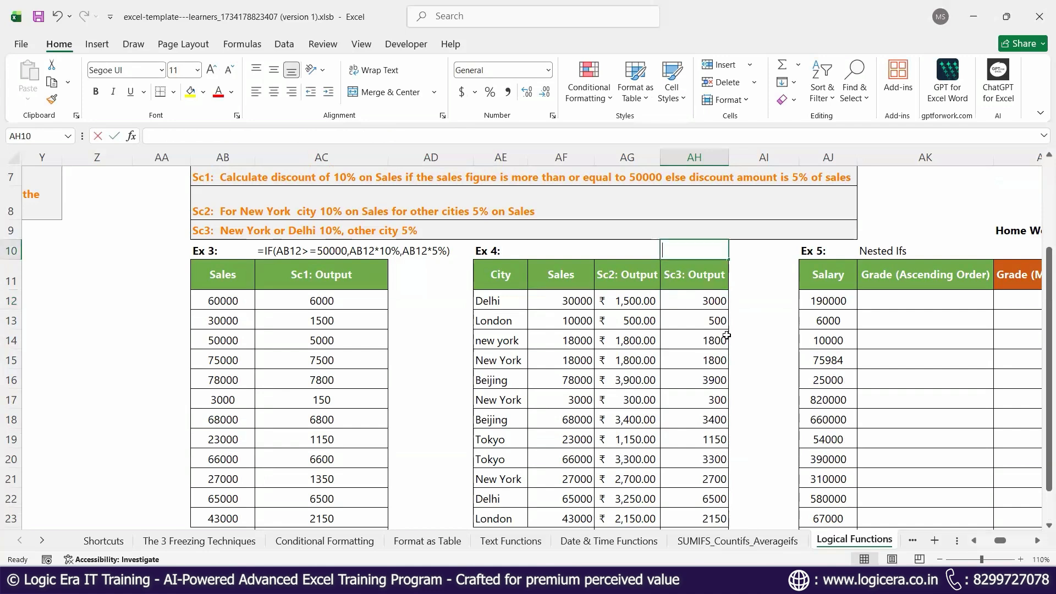
{"action": "type", "text": "=form"}
{"action": "key", "text": "Tab"}
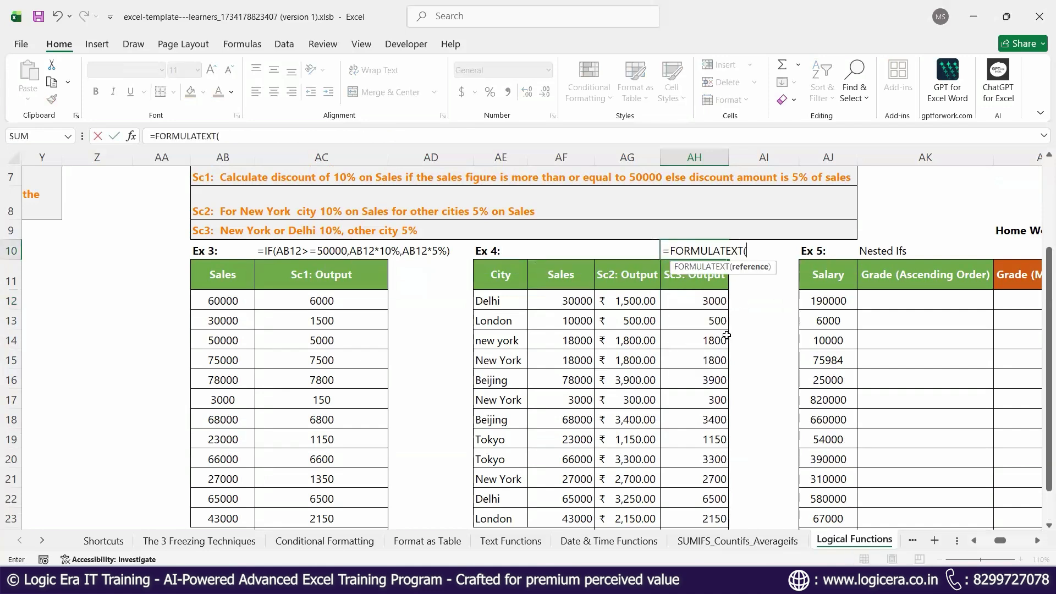
{"action": "left_click", "coordinate": [706, 304]}
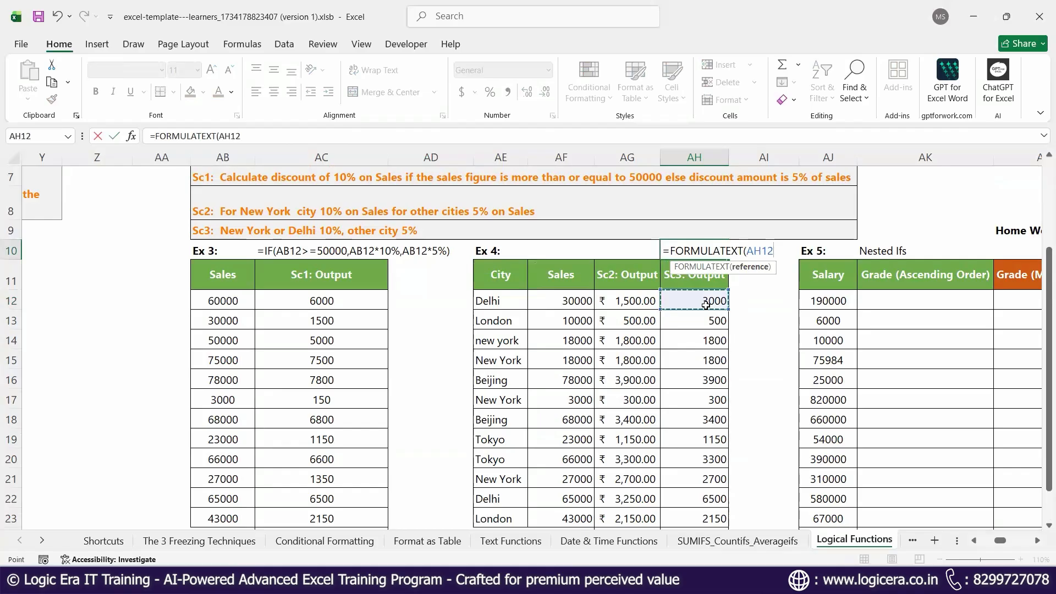
{"action": "key", "text": "Return"}
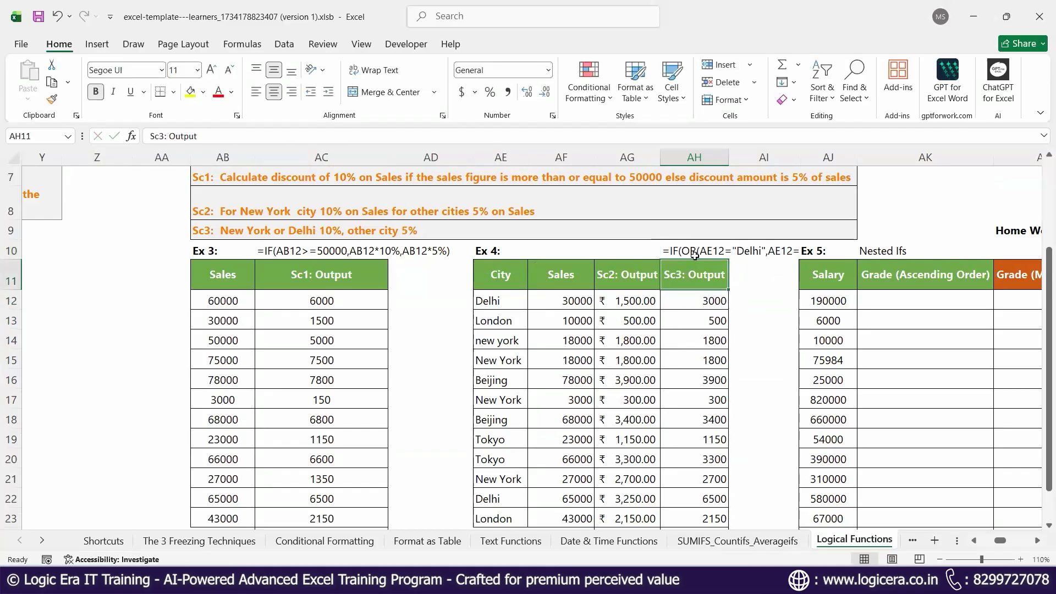
{"action": "double_click", "coordinate": [729, 158]}
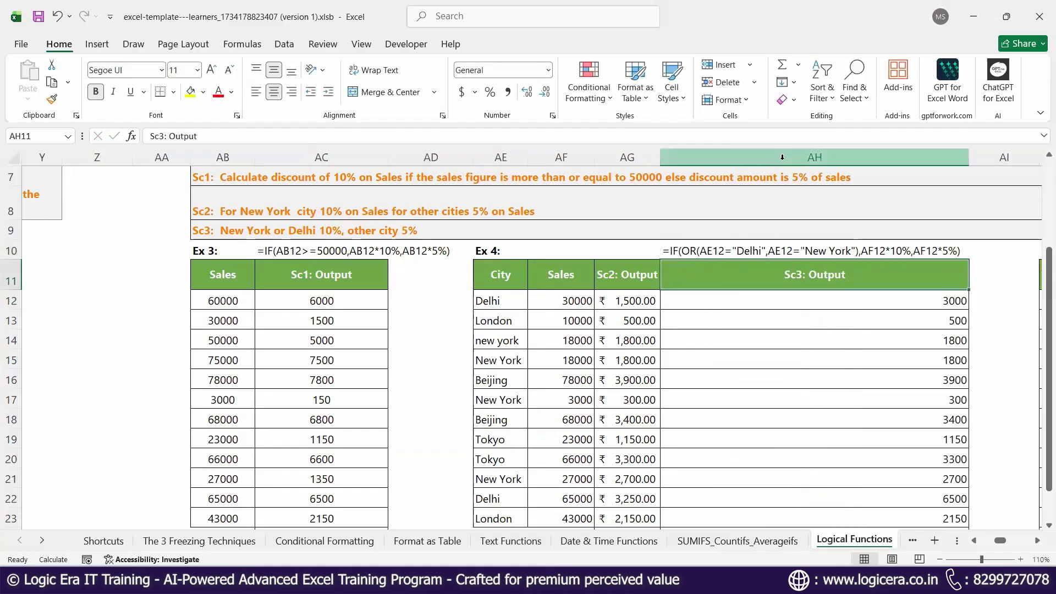
{"action": "left_click", "coordinate": [984, 298]}
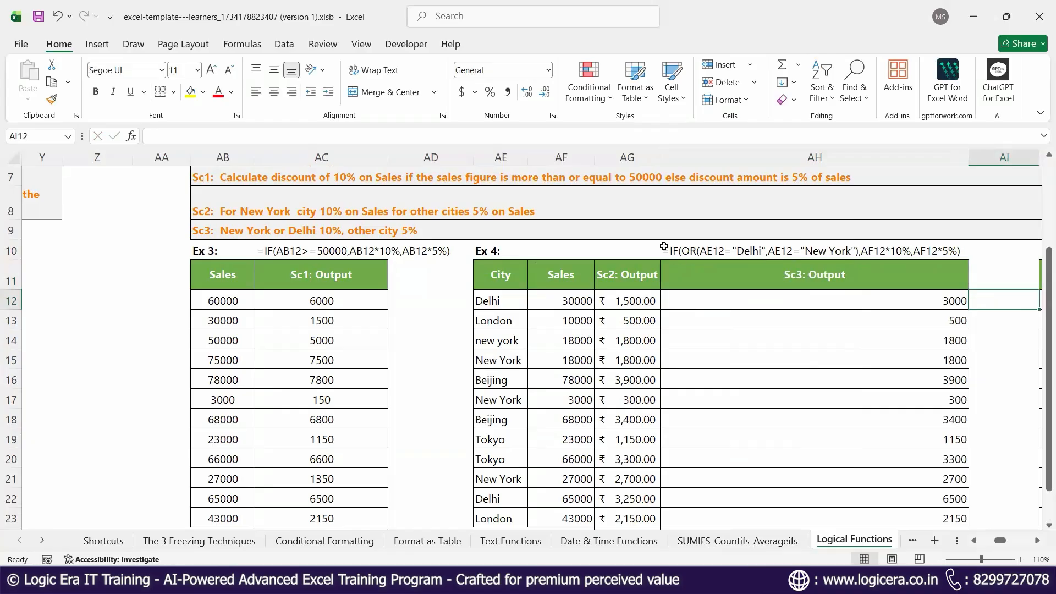
Display AG12's formula text above the Sc2: Output header with =FORMULATEXT(AG12) in AG10, and autofit column AG
{"action": "left_click", "coordinate": [619, 251]}
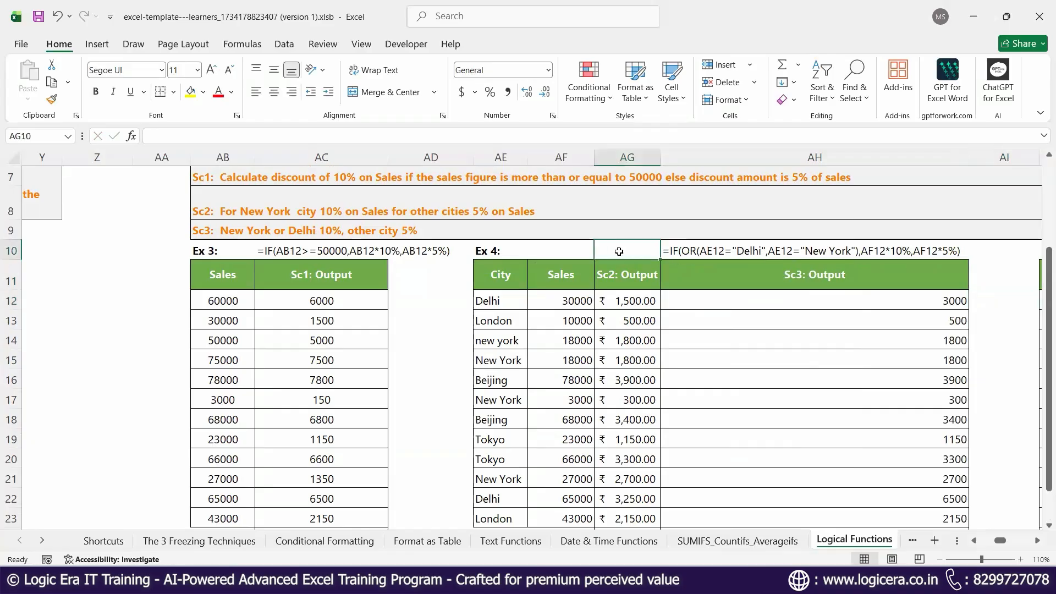
{"action": "type", "text": "=f"}
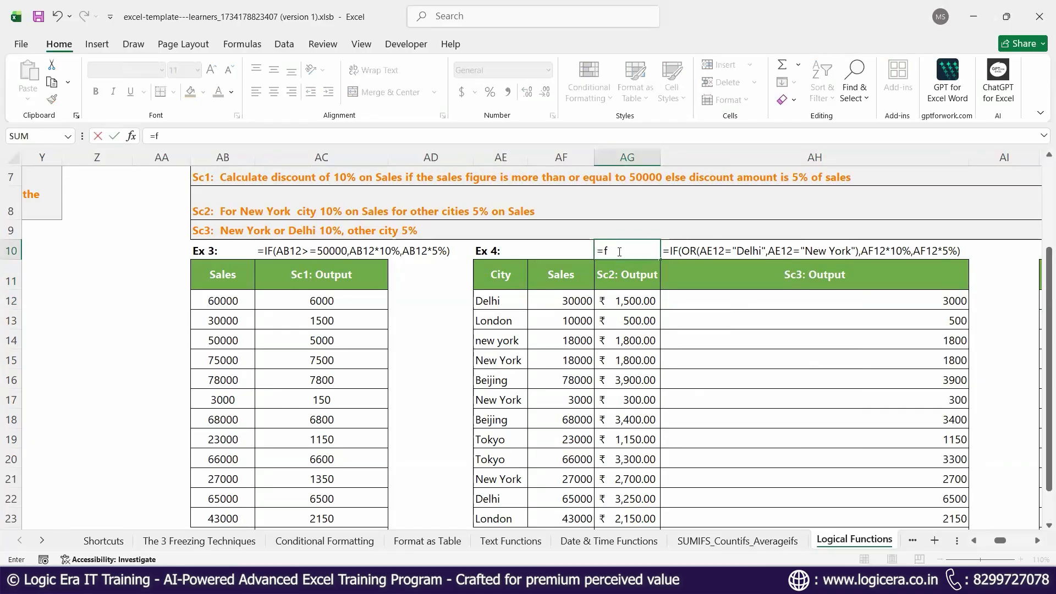
{"action": "type", "text": "orm"}
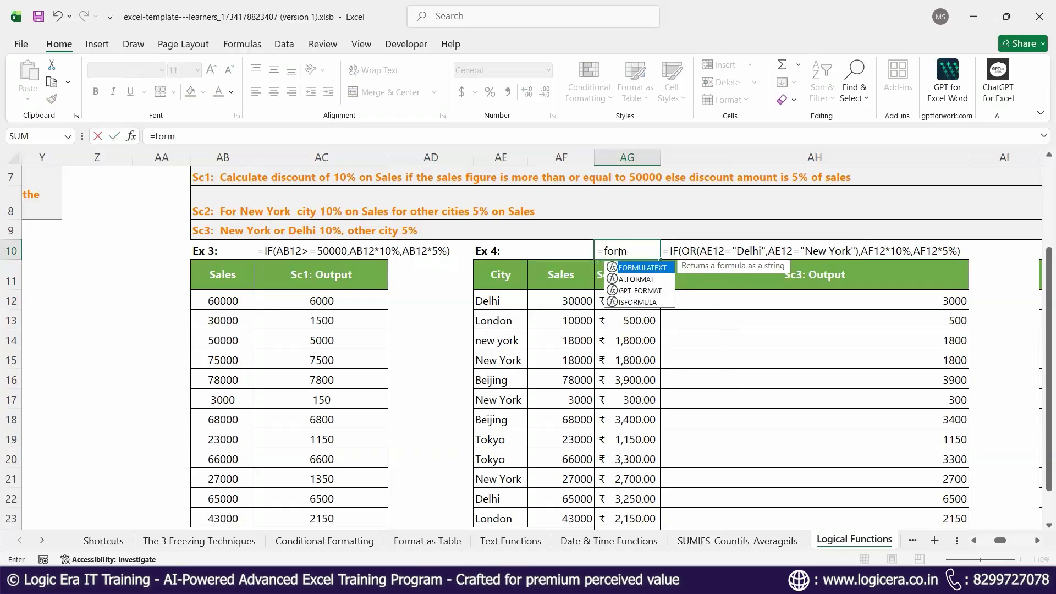
{"action": "key", "text": "Tab"}
{"action": "left_click", "coordinate": [625, 300]}
{"action": "key", "text": "Return"}
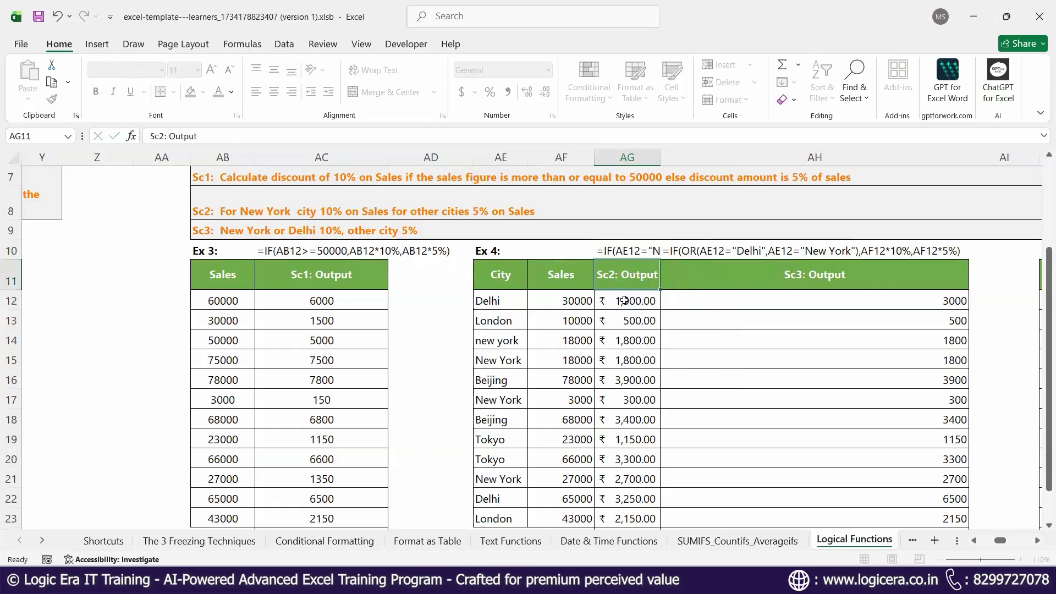
{"action": "double_click", "coordinate": [659, 158]}
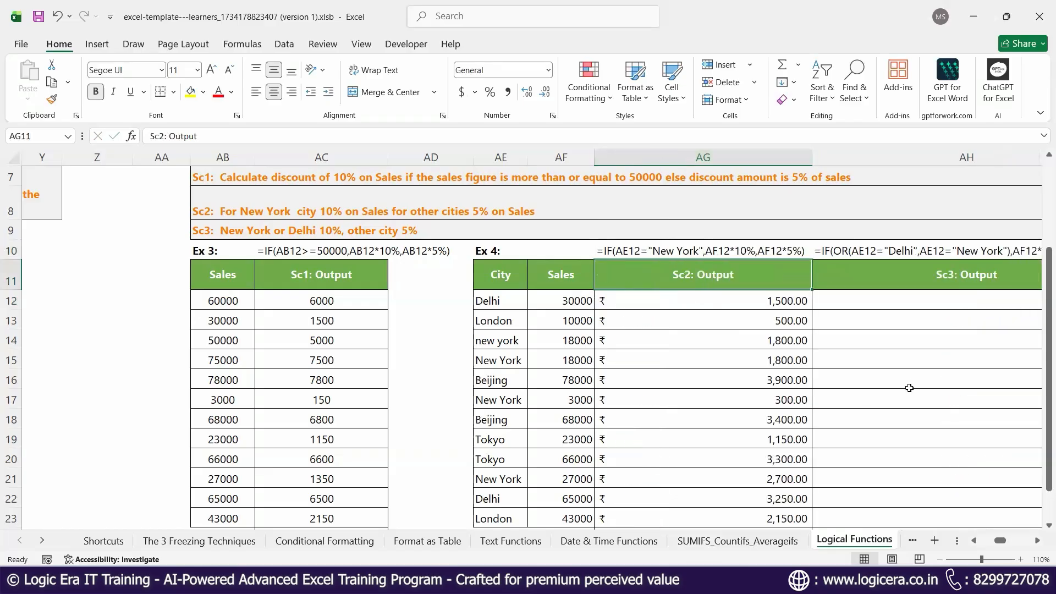
Examine the Ex 5 salary list together with its salary brackets and grades
{"action": "left_click", "coordinate": [909, 385]}
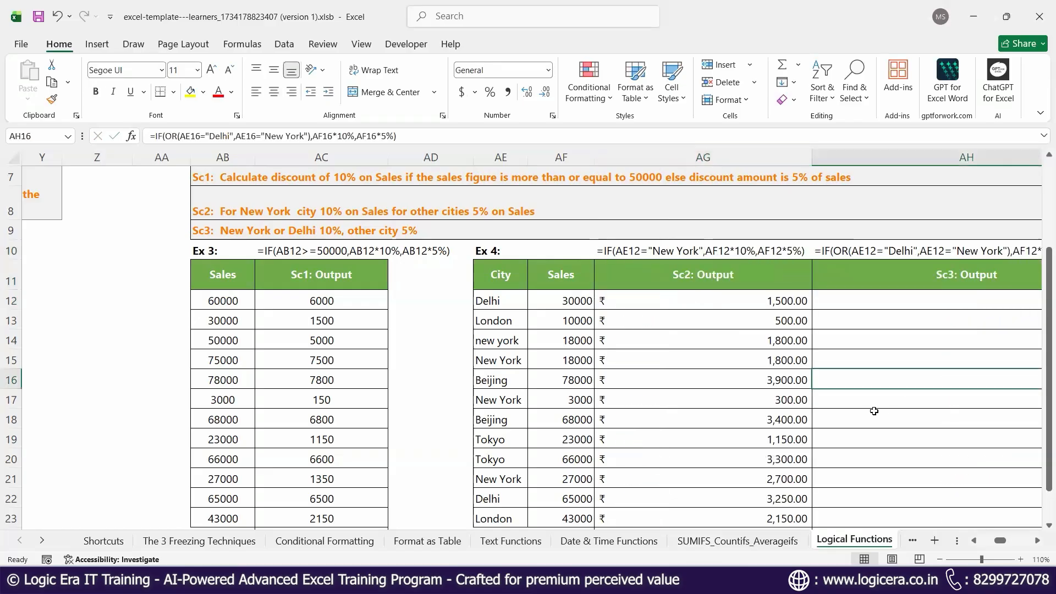
{"action": "left_click", "coordinate": [1038, 541]}
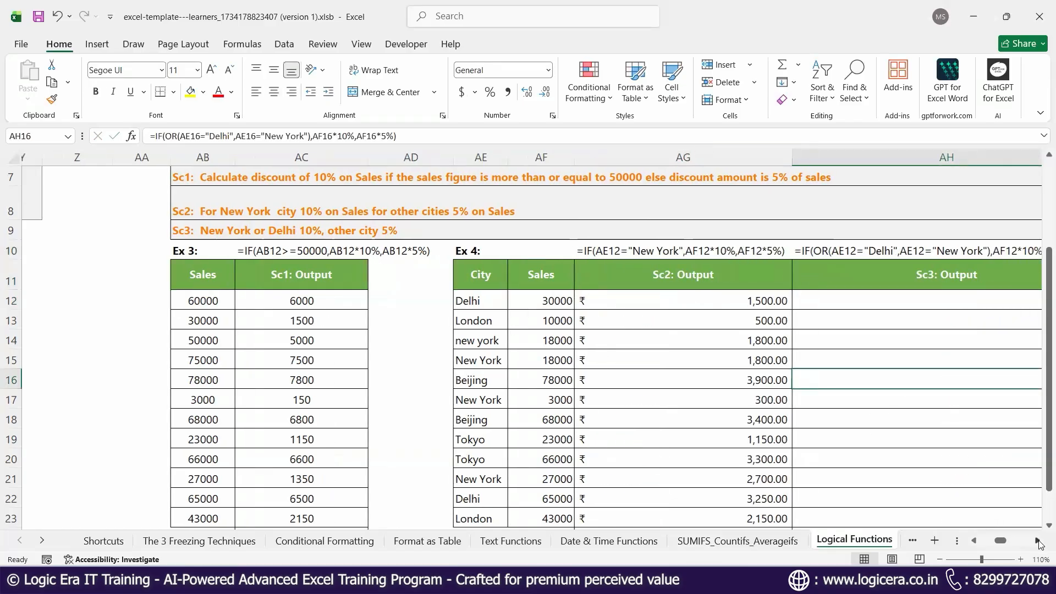
{"action": "left_click", "coordinate": [1038, 541]}
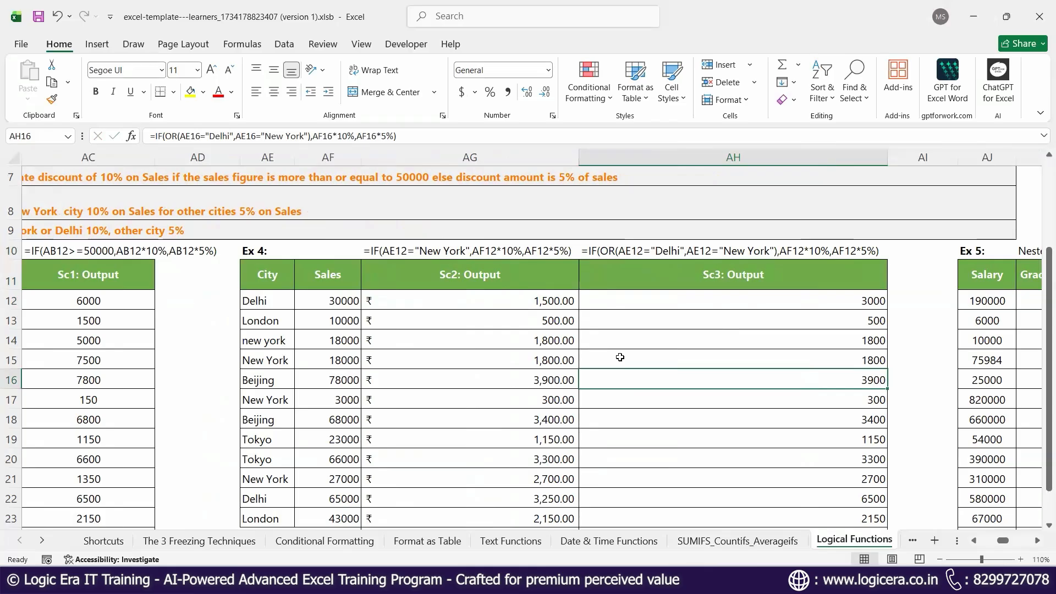
{"action": "left_click", "coordinate": [1038, 541]}
{"action": "left_click", "coordinate": [1038, 542]}
{"action": "left_click", "coordinate": [1038, 541]}
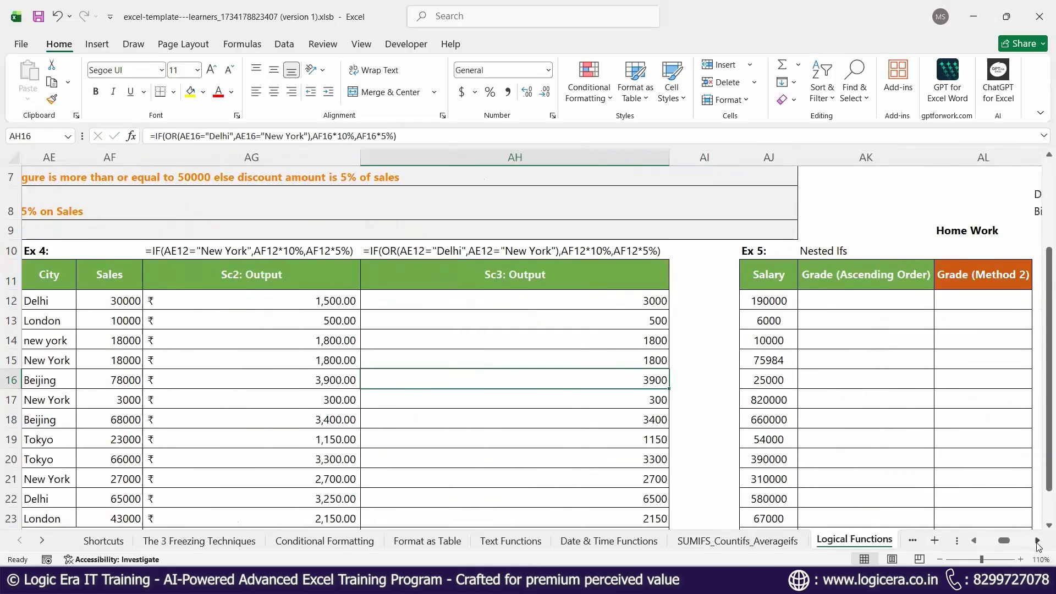
{"action": "left_click", "coordinate": [1038, 542]}
{"action": "left_click", "coordinate": [1038, 542]}
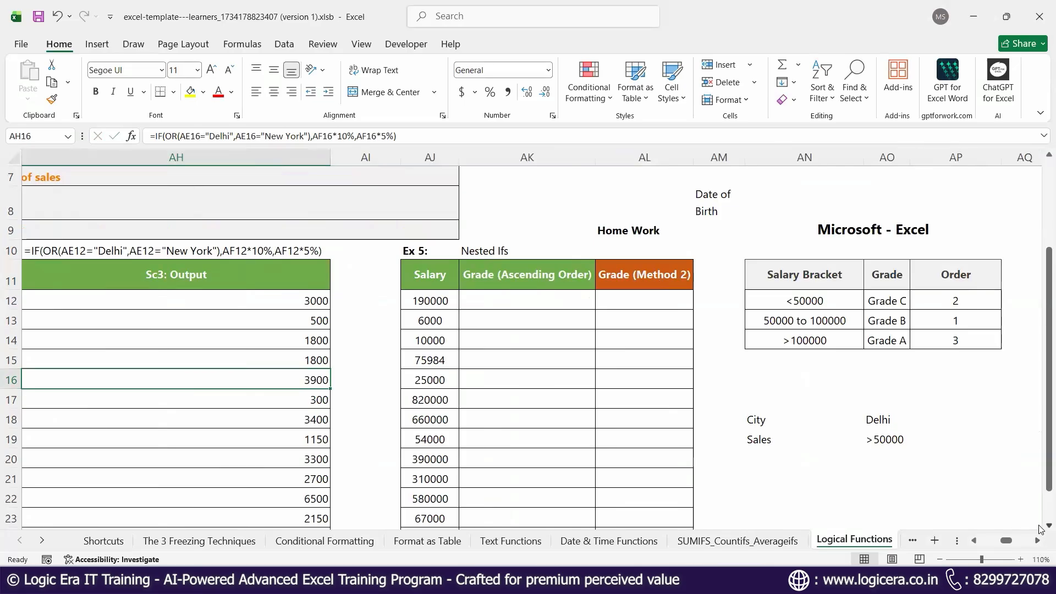
{"action": "scroll", "coordinate": [1041, 530], "scroll_direction": "down", "scroll_amount": 2}
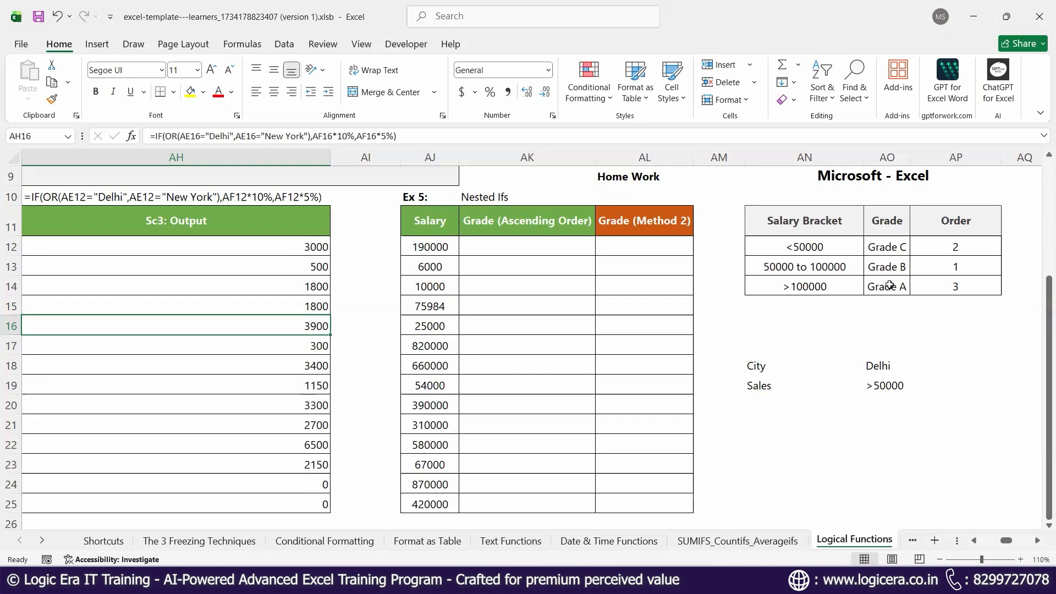
Begin an IF formula in AK12 with the logical test AJ12>100000 and "Grade A" as the value if true
{"action": "left_click", "coordinate": [530, 248]}
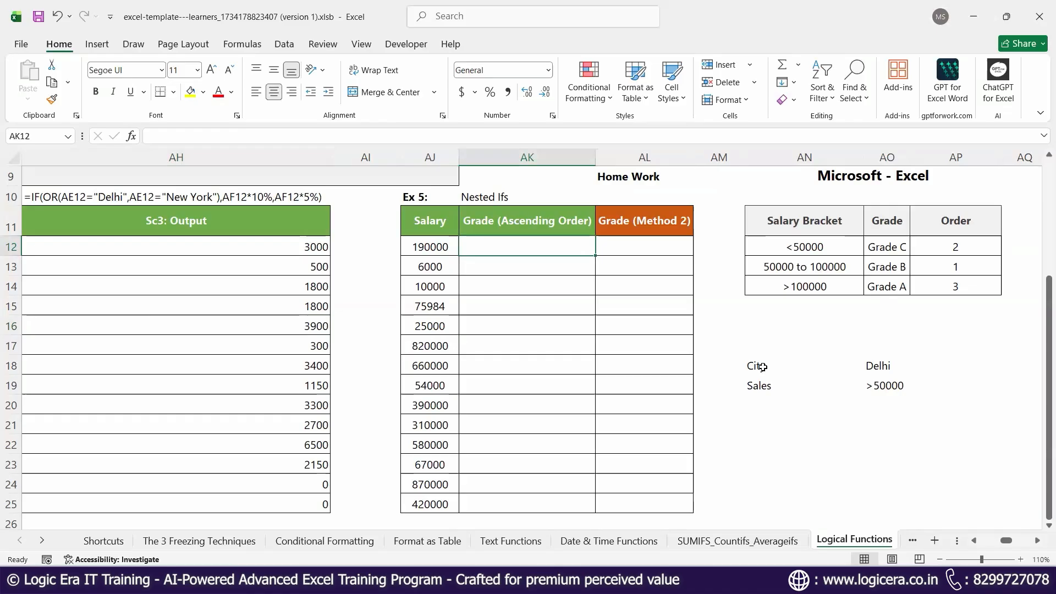
{"action": "type", "text": "="}
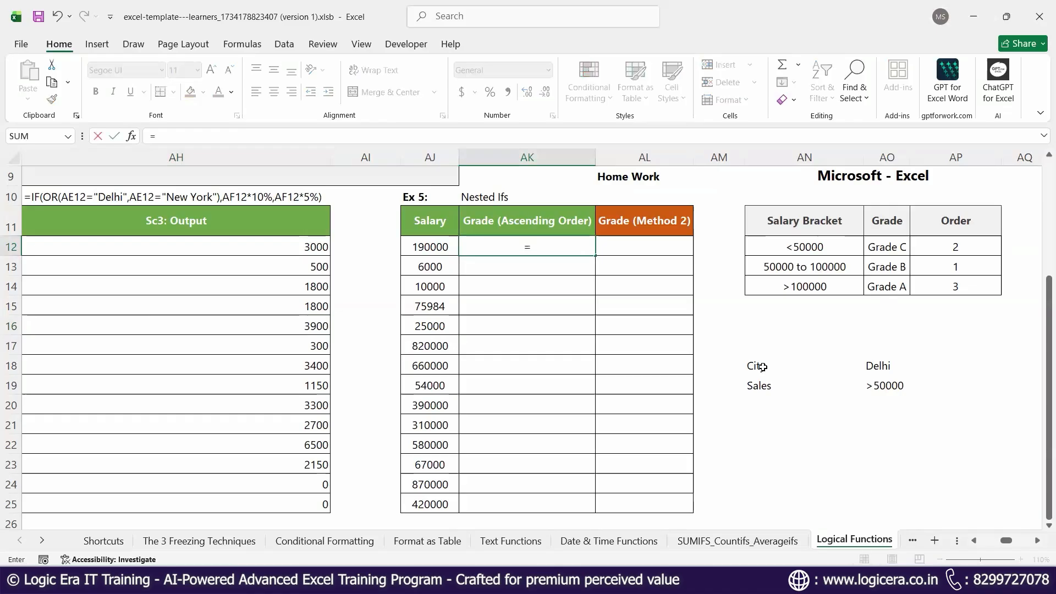
{"action": "type", "text": "if"}
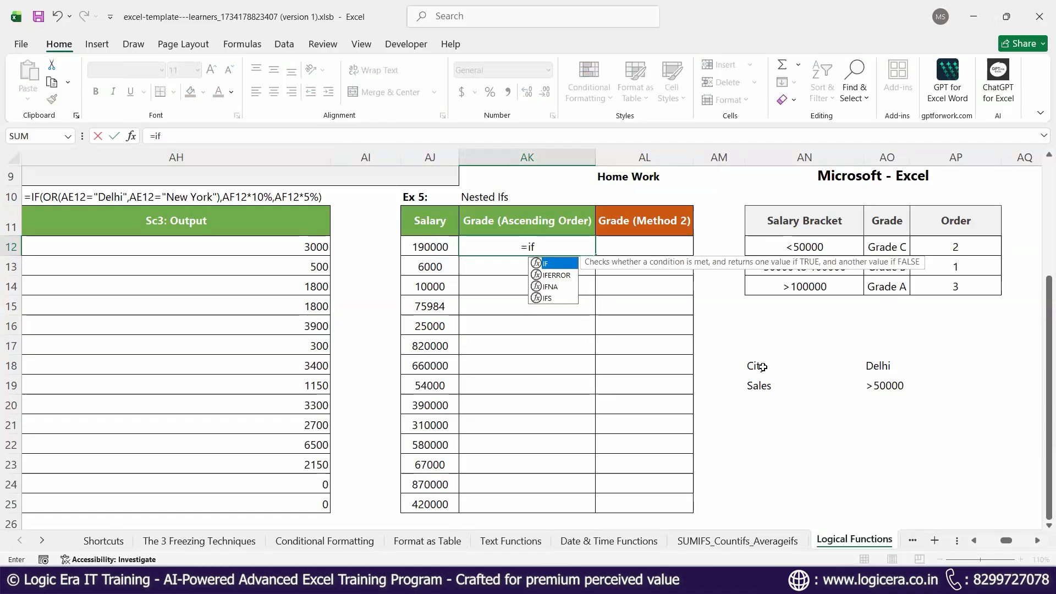
{"action": "key", "text": "Tab"}
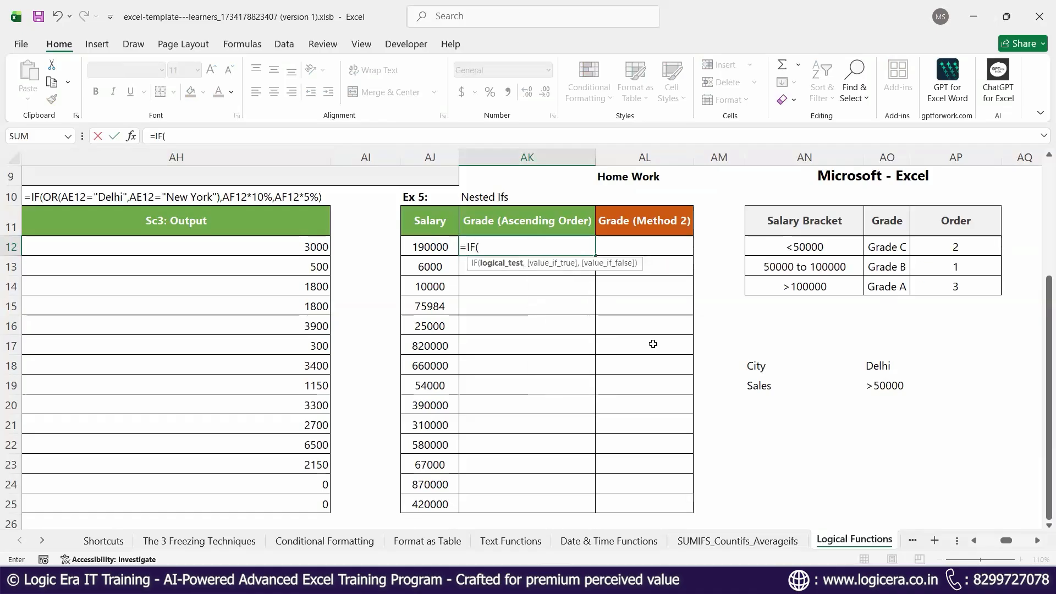
{"action": "left_click", "coordinate": [438, 247]}
{"action": "type", "text": ">="}
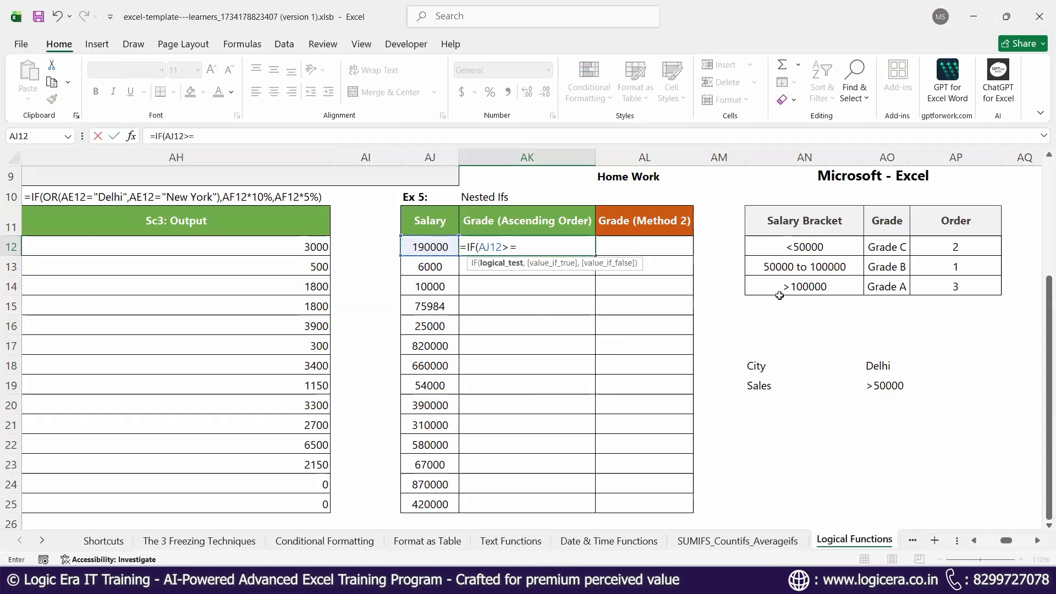
{"action": "key", "text": "BackSpace"}
{"action": "type", "text": "10000"}
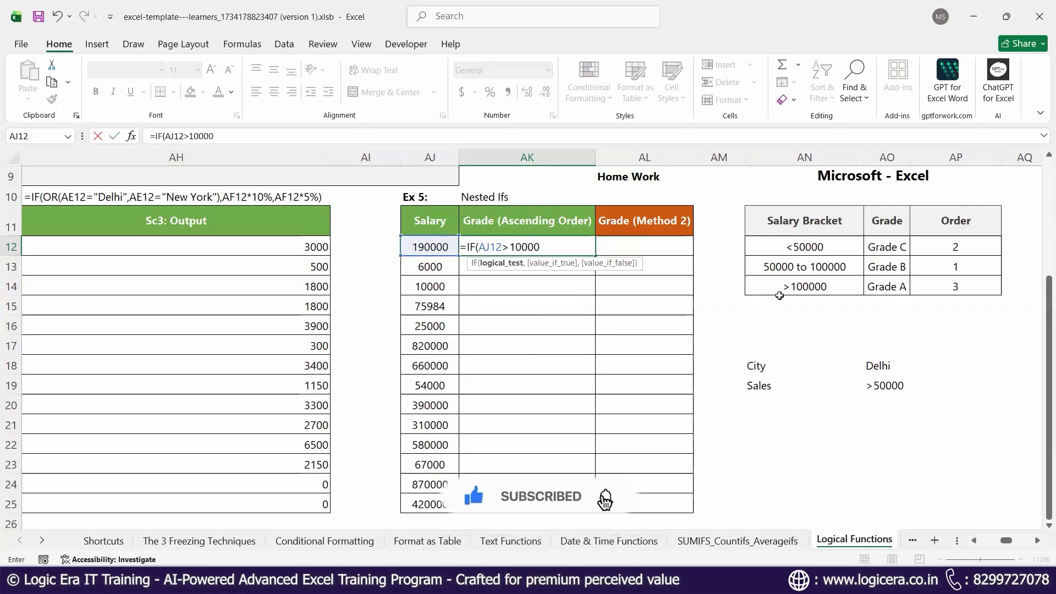
{"action": "type", "text": "0,\""}
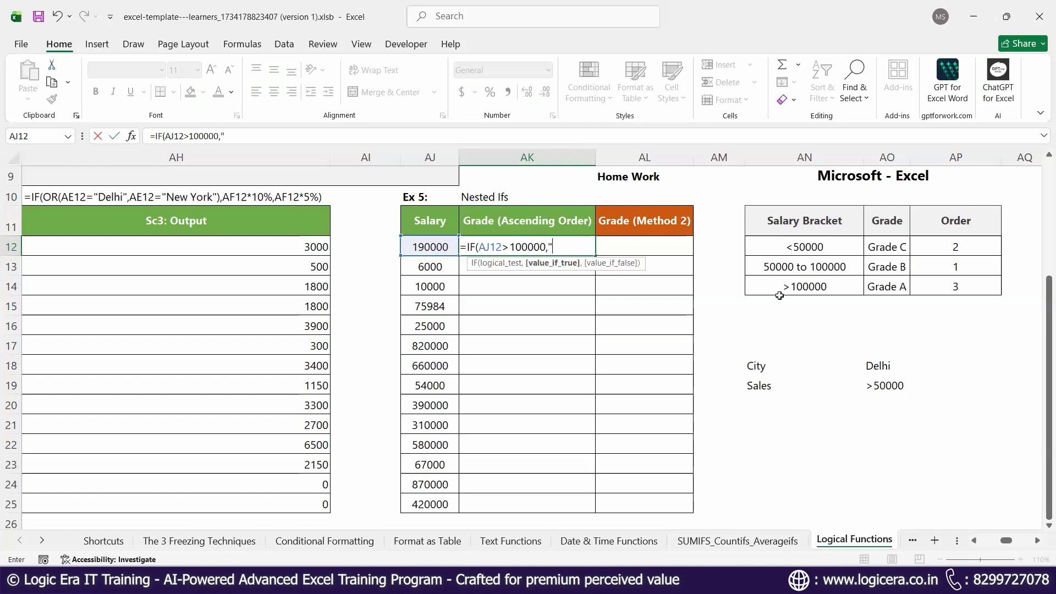
{"action": "type", "text": "Grade A\","}
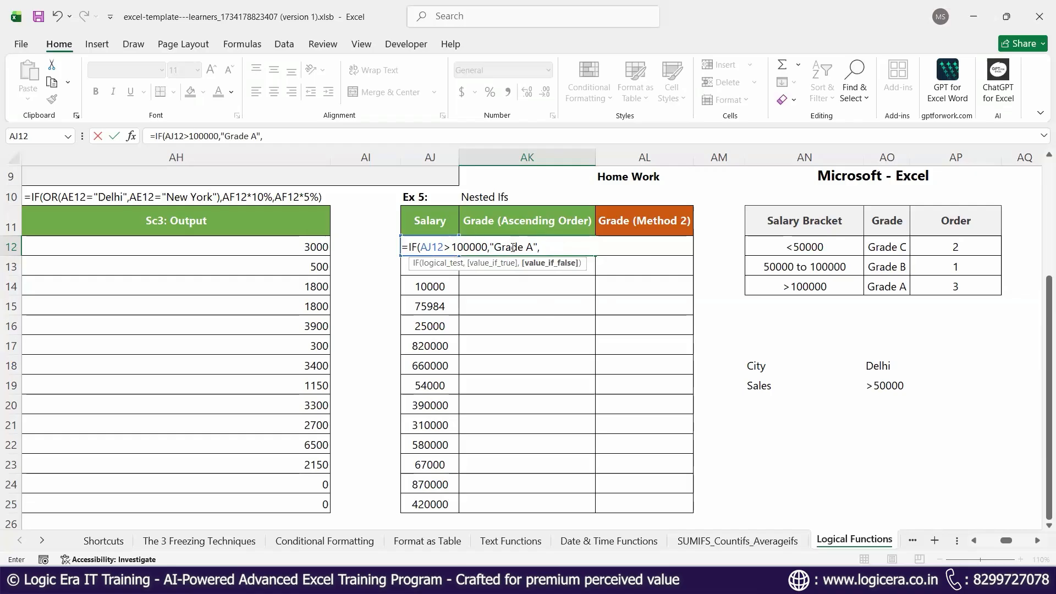
Complete AK12's formula with the nested IF(AJ12>50000,"Grade B","Grade C") as the value if false, and copy it down to AK25
{"action": "type", "text": "if"}
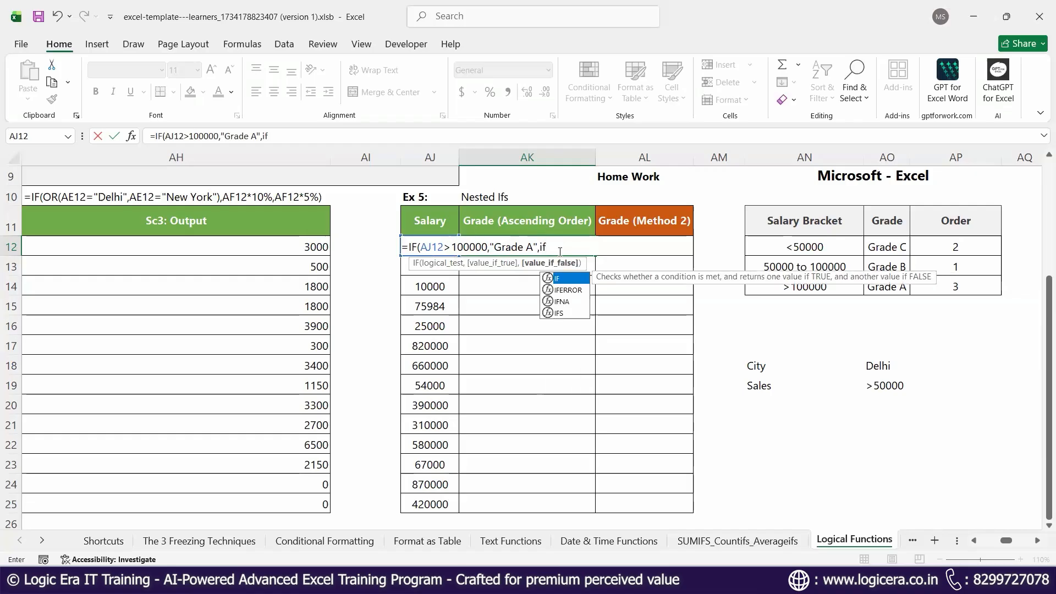
{"action": "key", "text": "Tab"}
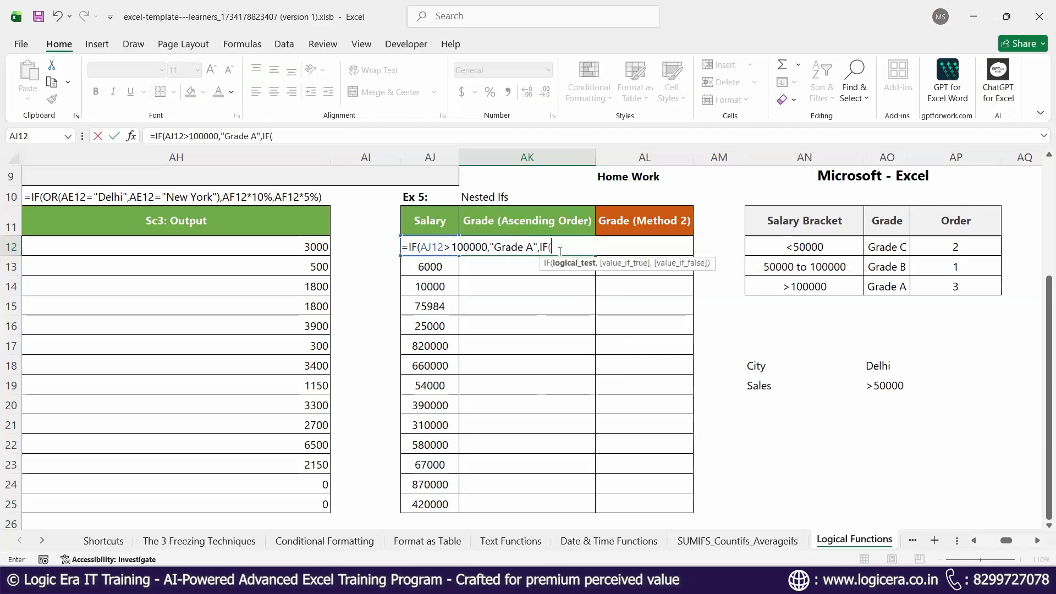
{"action": "type", "text": "AJ12>50000,"}
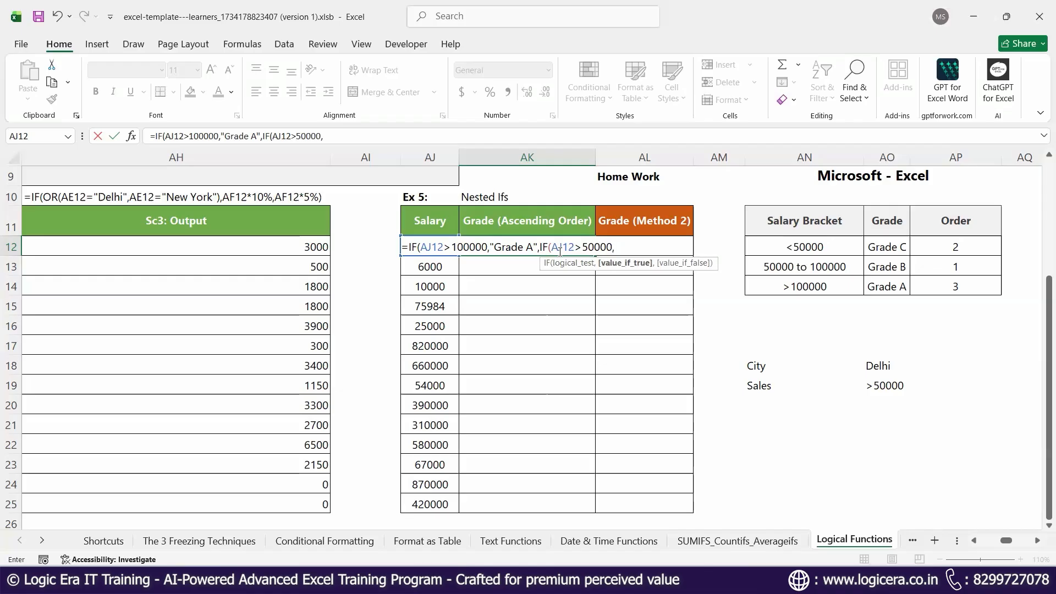
{"action": "type", "text": "\"Grade B"}
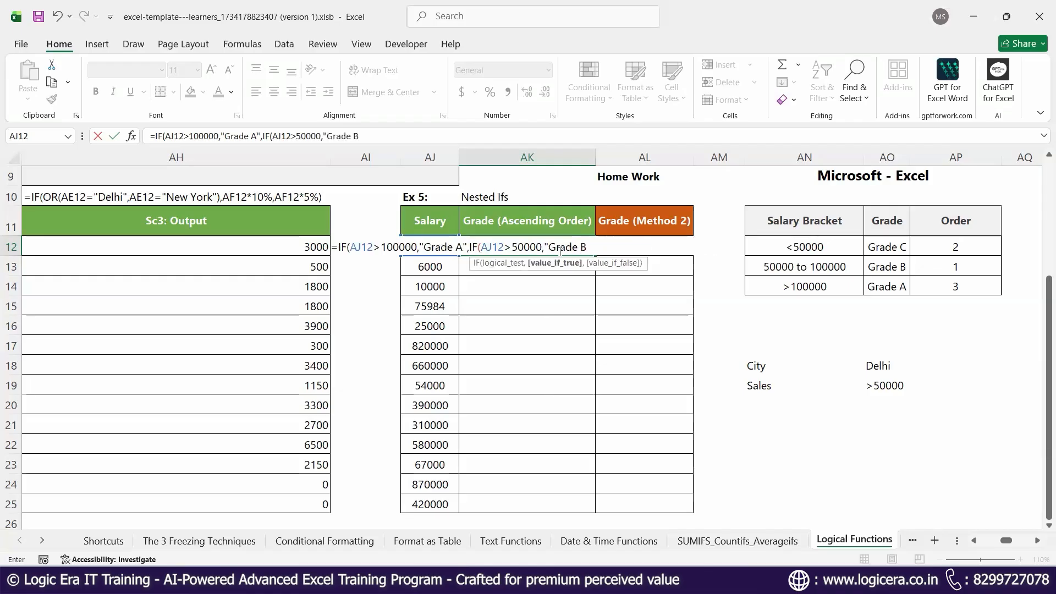
{"action": "type", "text": "\","}
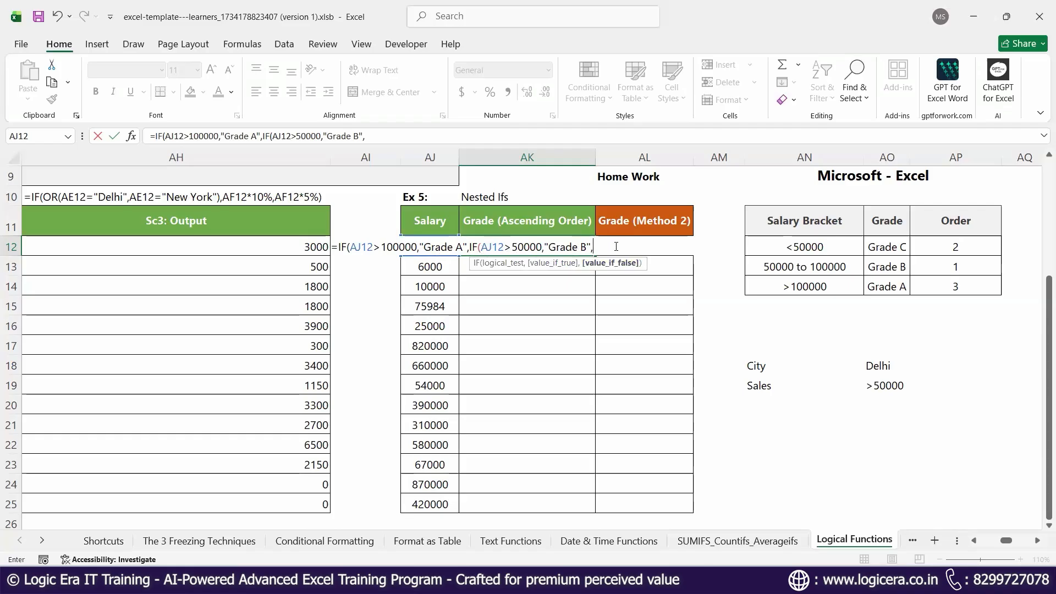
{"action": "type", "text": "Grade C\"))"}
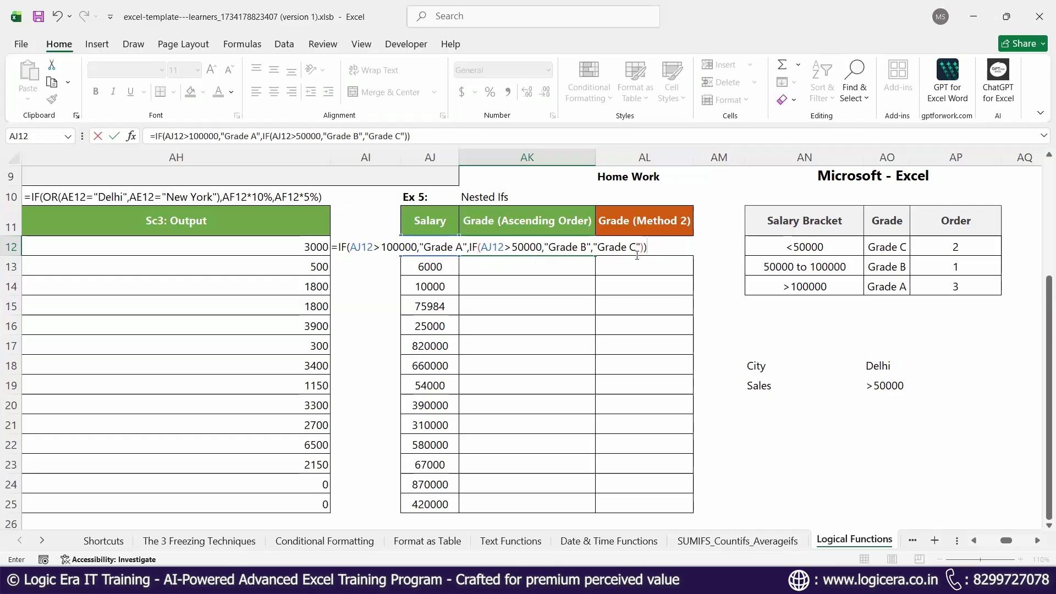
{"action": "key", "text": "ctrl+Return"}
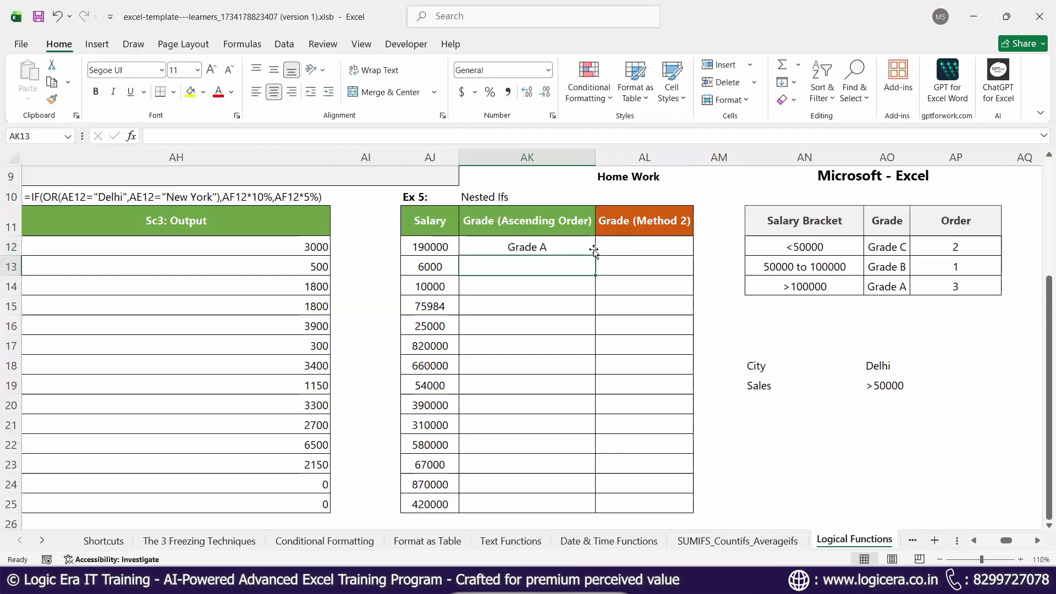
{"action": "double_click", "coordinate": [595, 255]}
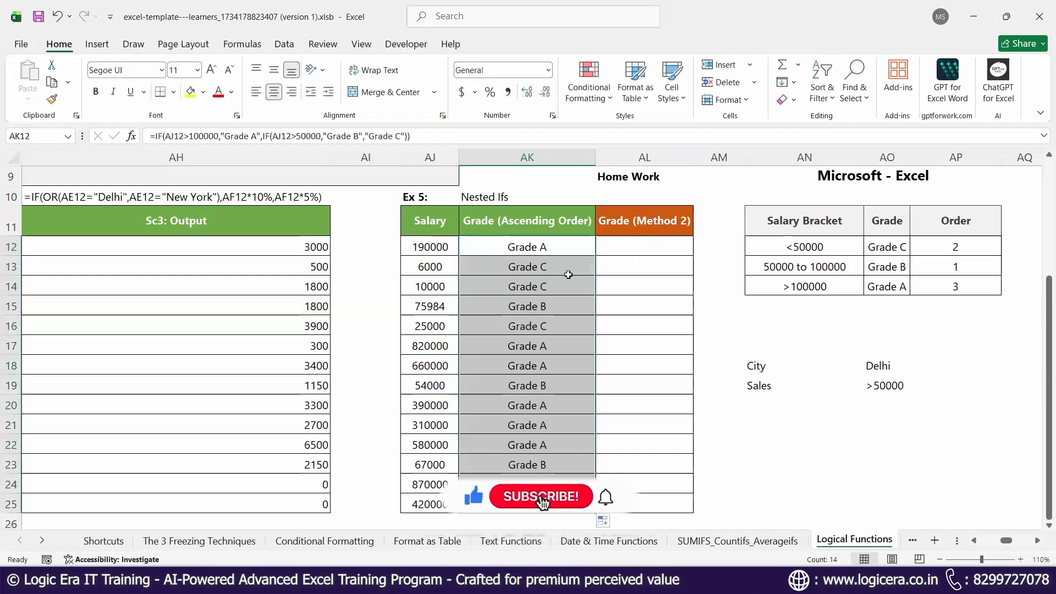
{"action": "key", "text": "Down"}
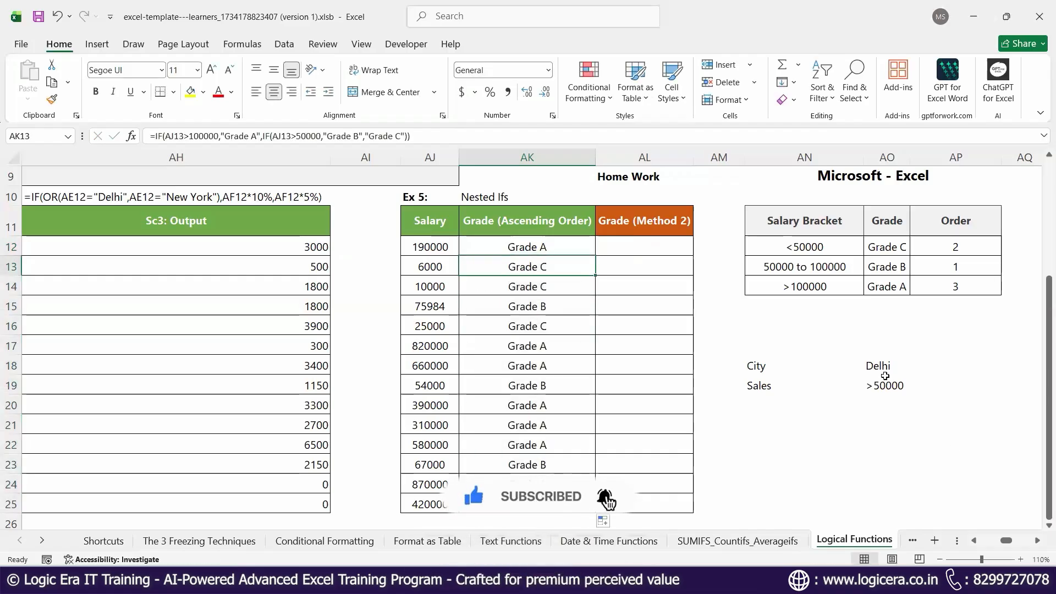
Examine the Ex 6 salary and grade table along with its Conditions table of salary brackets
{"action": "scroll", "coordinate": [885, 376], "scroll_direction": "up", "scroll_amount": 2}
{"action": "scroll", "coordinate": [885, 376], "scroll_direction": "down", "scroll_amount": 1}
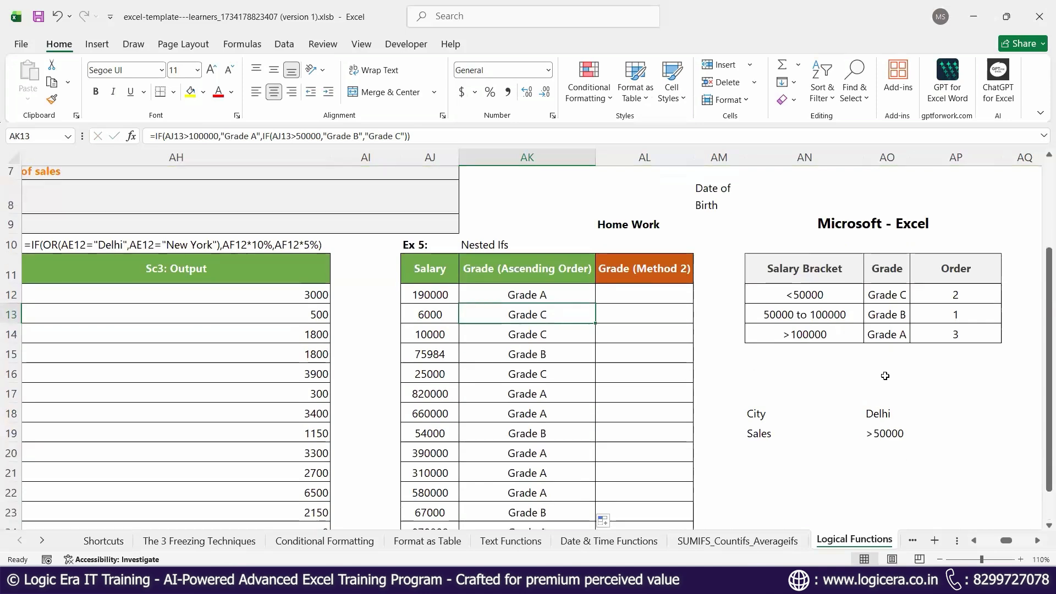
{"action": "left_click", "coordinate": [1038, 541]}
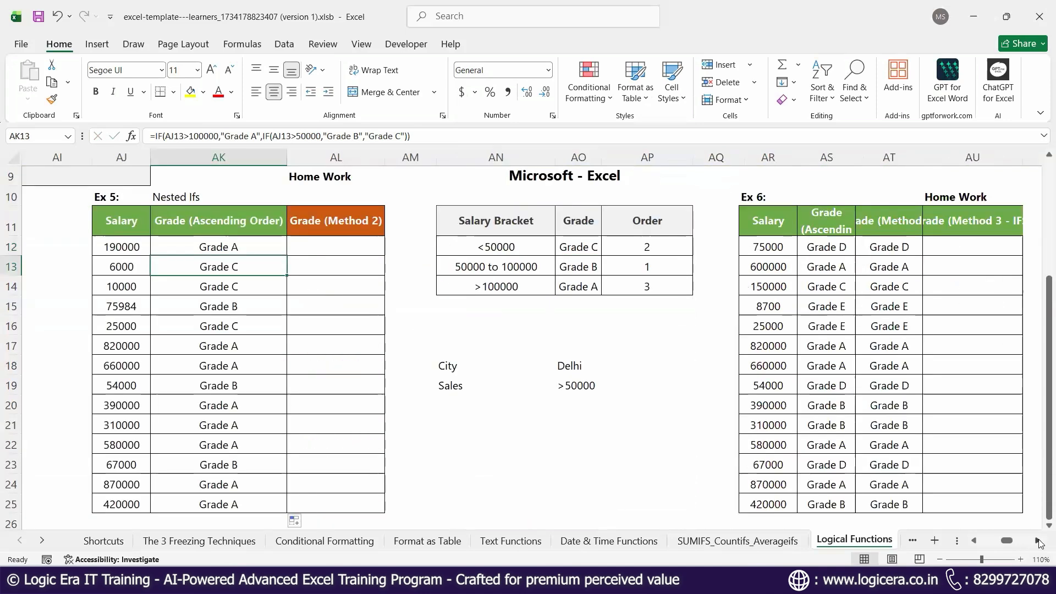
{"action": "left_click", "coordinate": [1038, 541]}
{"action": "left_click", "coordinate": [1038, 540]}
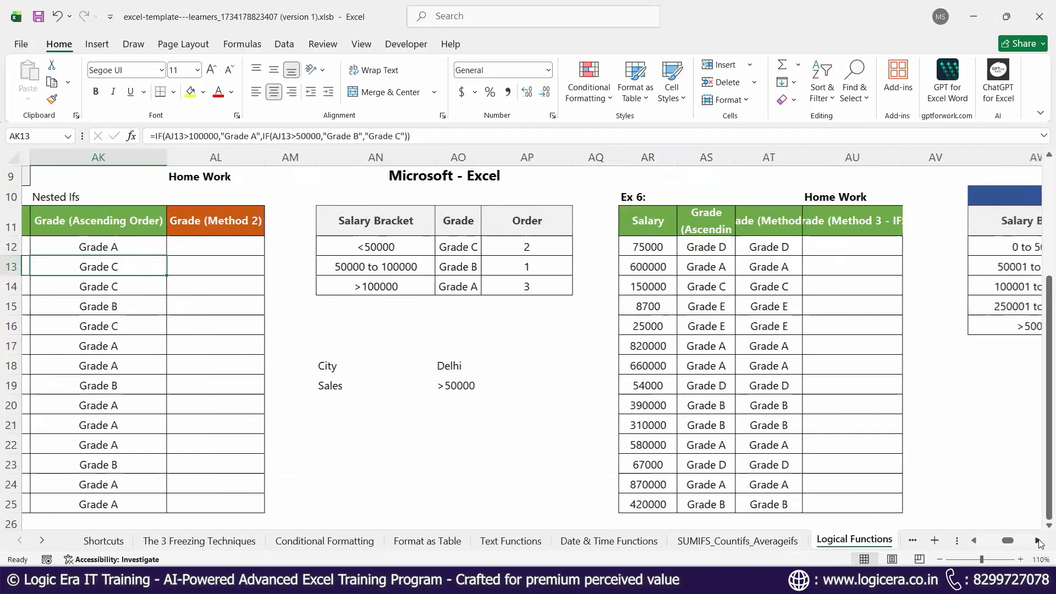
{"action": "left_click", "coordinate": [1038, 541]}
{"action": "left_click", "coordinate": [1038, 541]}
{"action": "left_click", "coordinate": [1038, 541]}
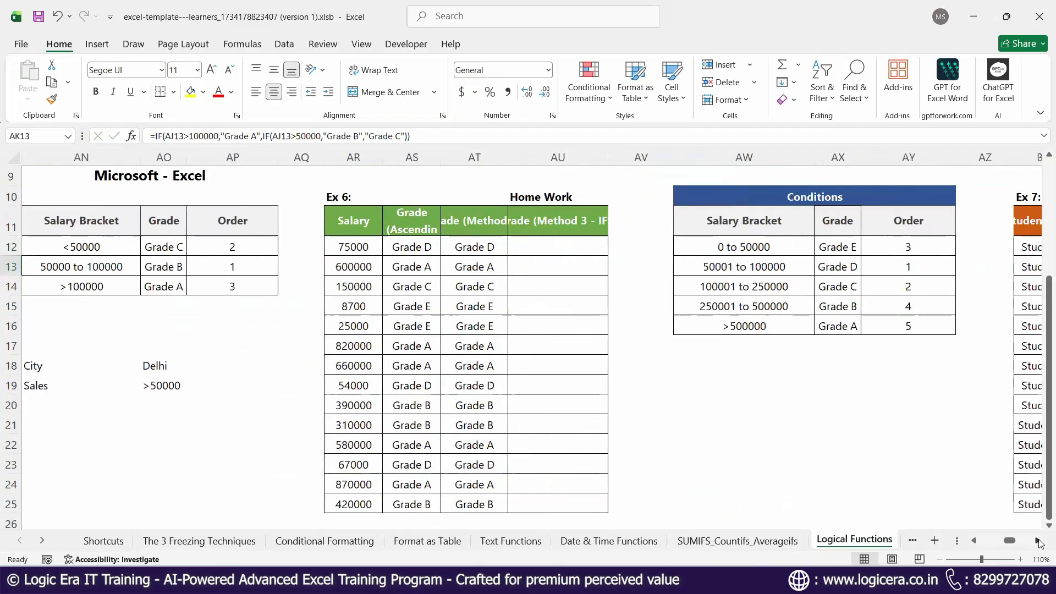
{"action": "scroll", "coordinate": [787, 415], "scroll_direction": "right", "scroll_amount": 1}
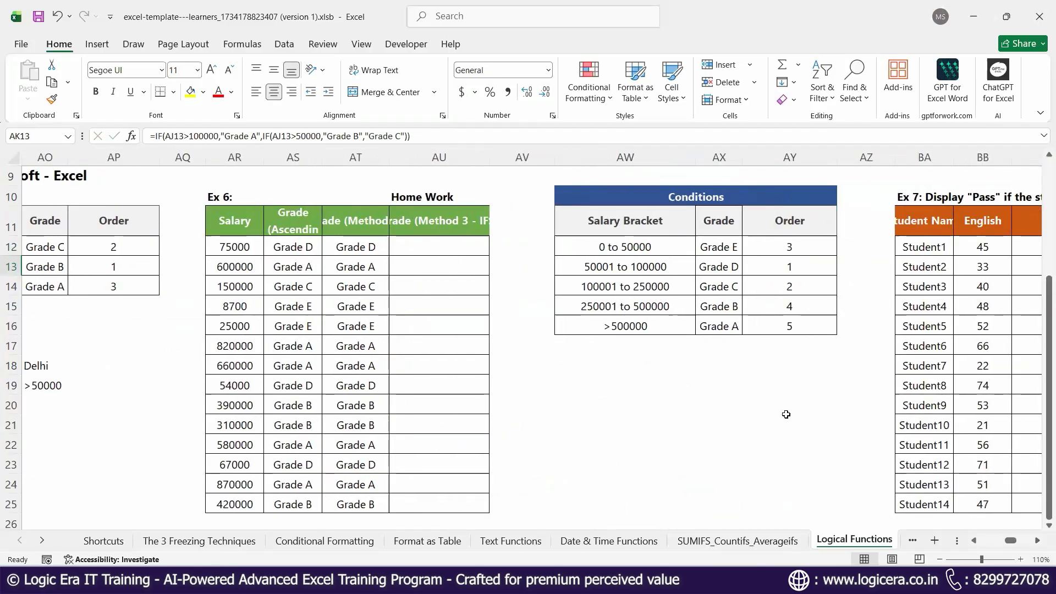
{"action": "scroll", "coordinate": [787, 414], "scroll_direction": "up", "scroll_amount": 1}
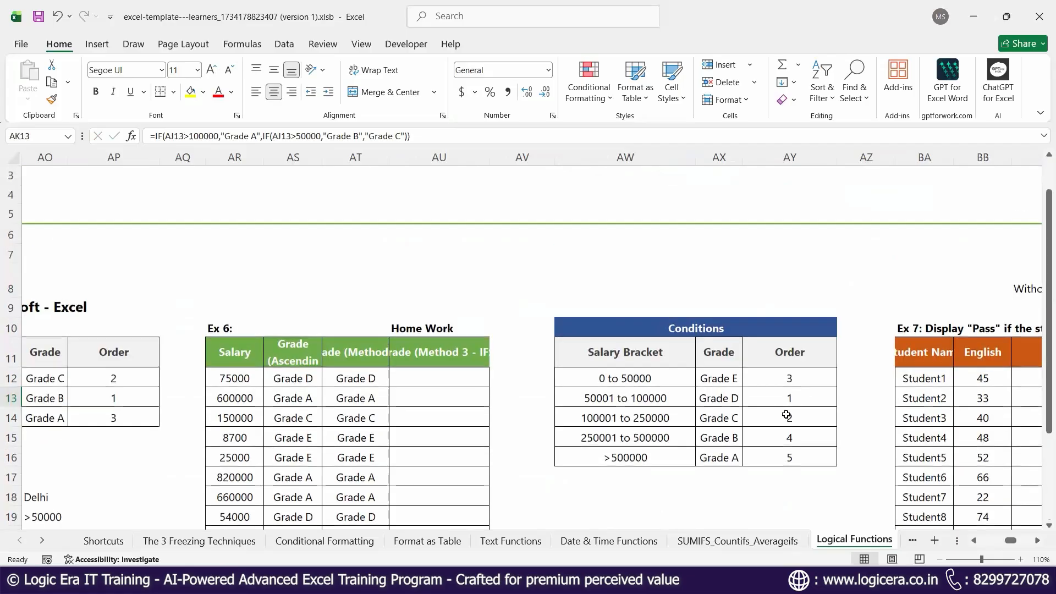
{"action": "scroll", "coordinate": [775, 421], "scroll_direction": "down", "scroll_amount": 2}
{"action": "scroll", "coordinate": [403, 309], "scroll_direction": "up", "scroll_amount": 1}
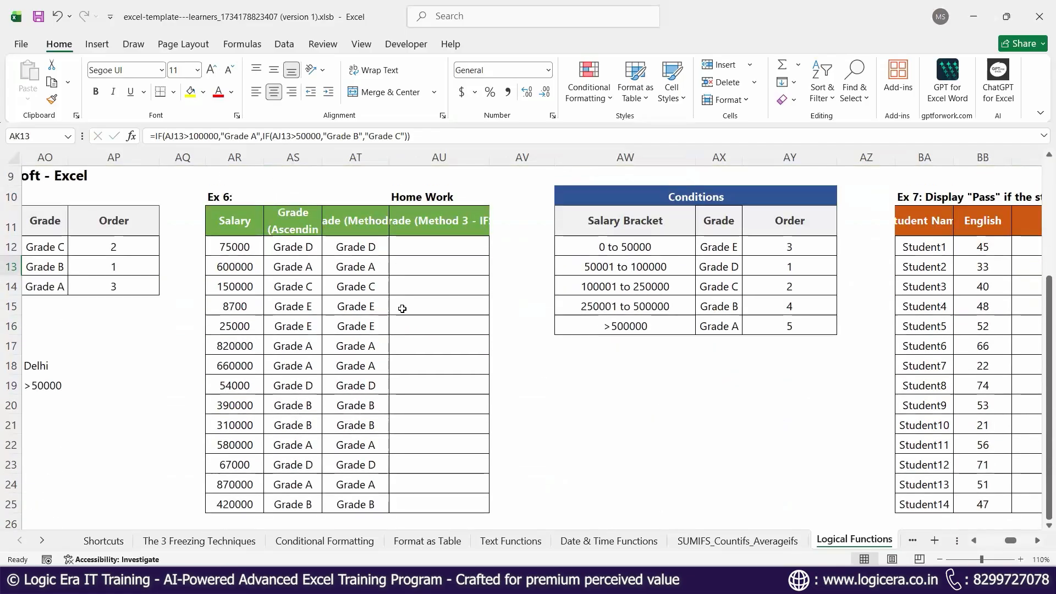
Clear the existing Ex 6 grades in AS12:AT25, and widen columns AS and AT to fit their headers better
{"action": "left_click_drag", "start_coordinate": [293, 247], "coordinate": [364, 502]}
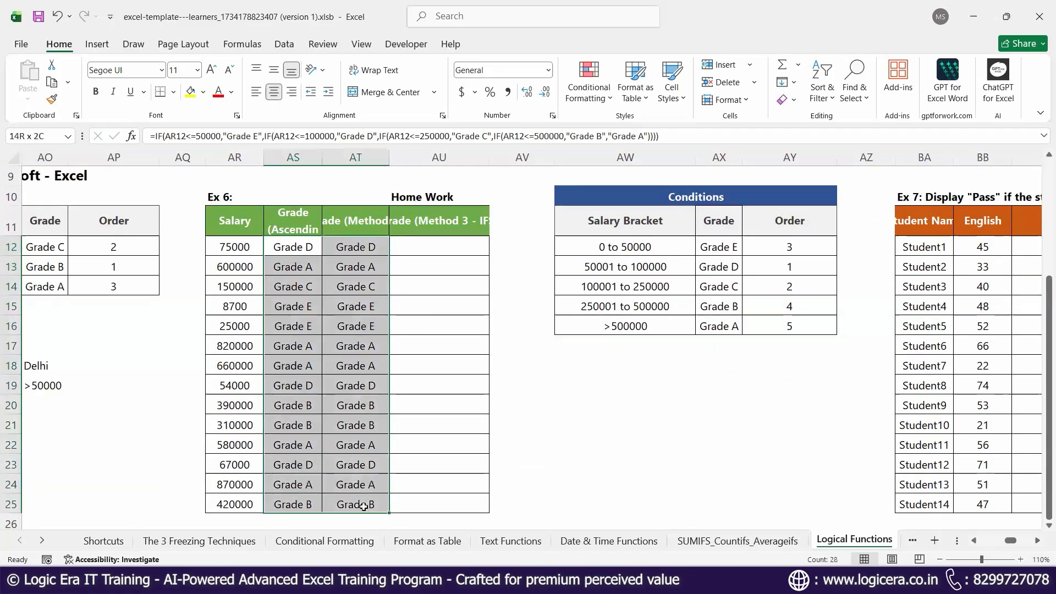
{"action": "left_click", "coordinate": [357, 249]}
{"action": "left_click", "coordinate": [625, 405]}
{"action": "left_click_drag", "start_coordinate": [297, 247], "coordinate": [356, 507]}
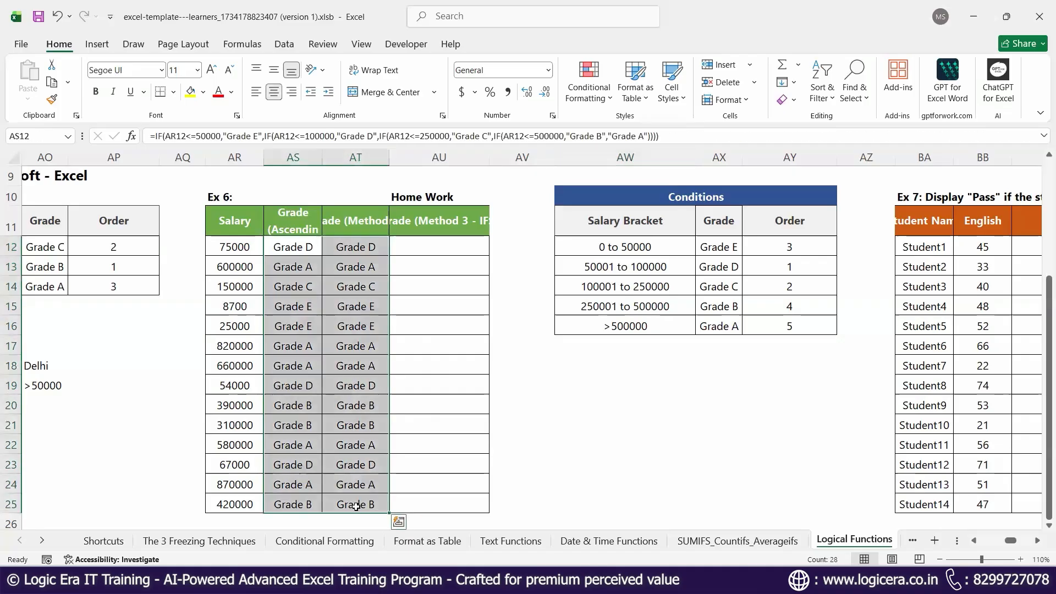
{"action": "key", "text": "Delete"}
{"action": "left_click", "coordinate": [620, 421]}
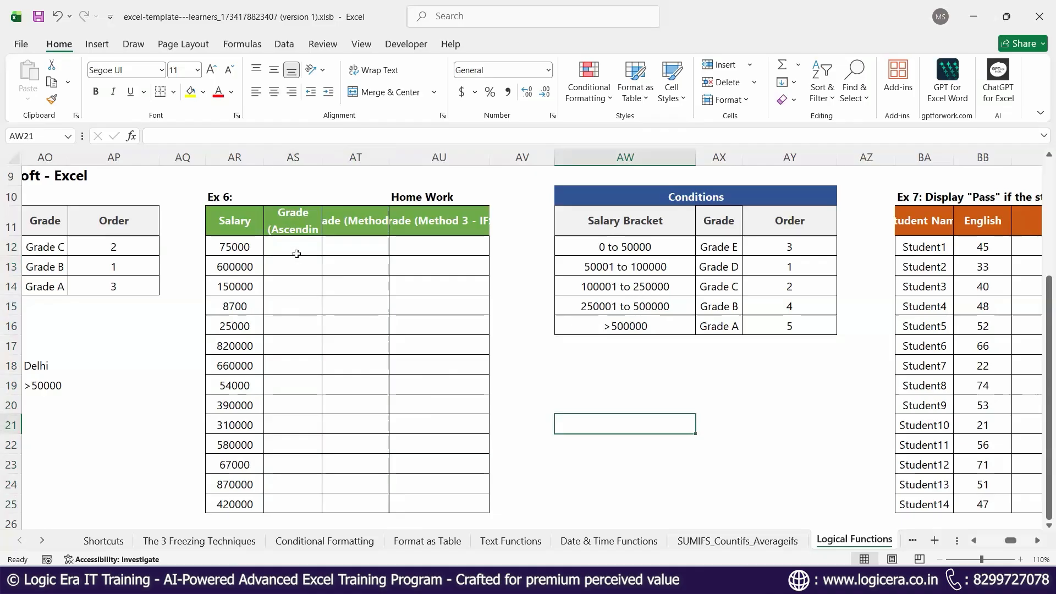
{"action": "left_click_drag", "start_coordinate": [322, 155], "coordinate": [340, 156]}
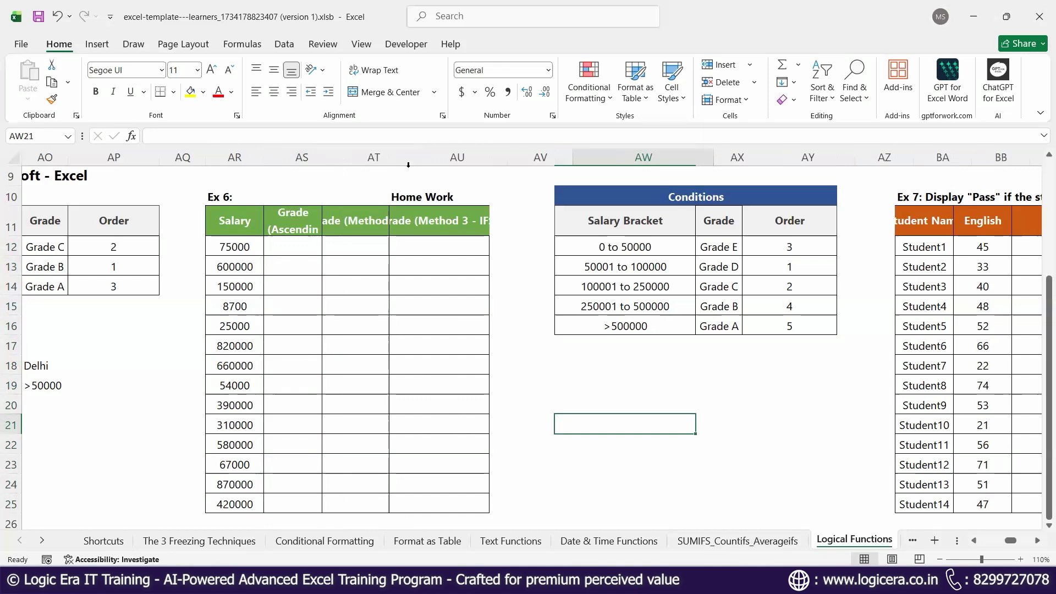
{"action": "left_click_drag", "start_coordinate": [407, 157], "coordinate": [433, 160]}
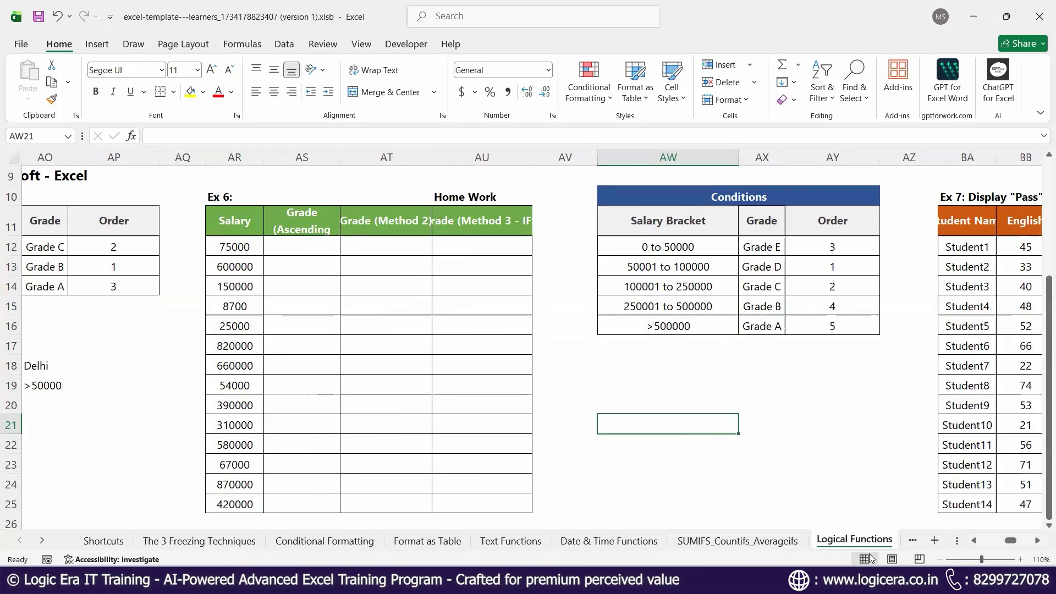
Examine the Ex 7 student marks table, comparing the first two students' subject scores with the minimum-40 pass rule
{"action": "left_click", "coordinate": [1037, 541]}
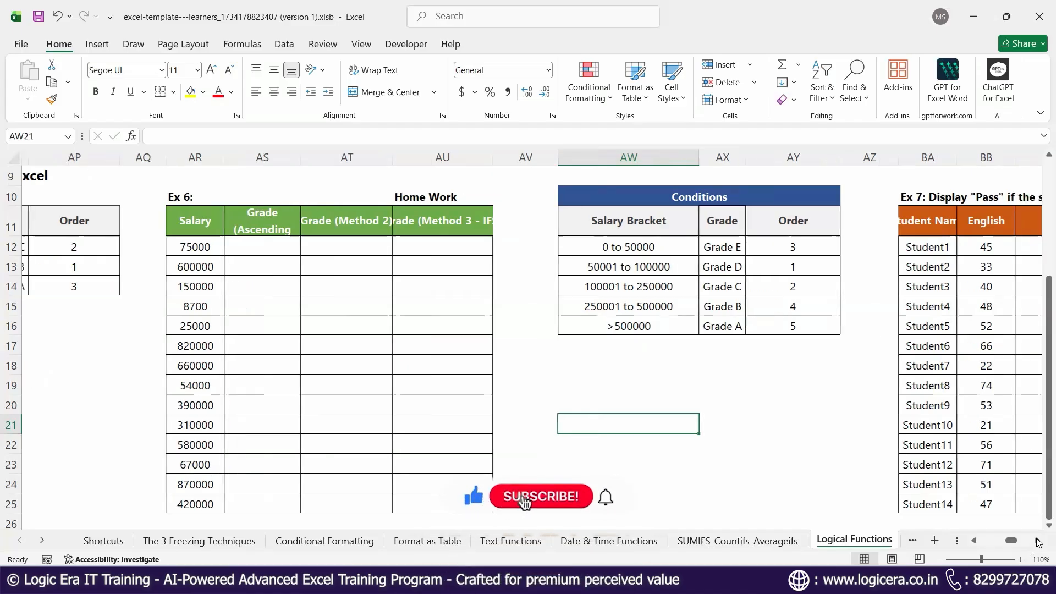
{"action": "scroll", "coordinate": [795, 429], "scroll_direction": "right", "scroll_amount": 5}
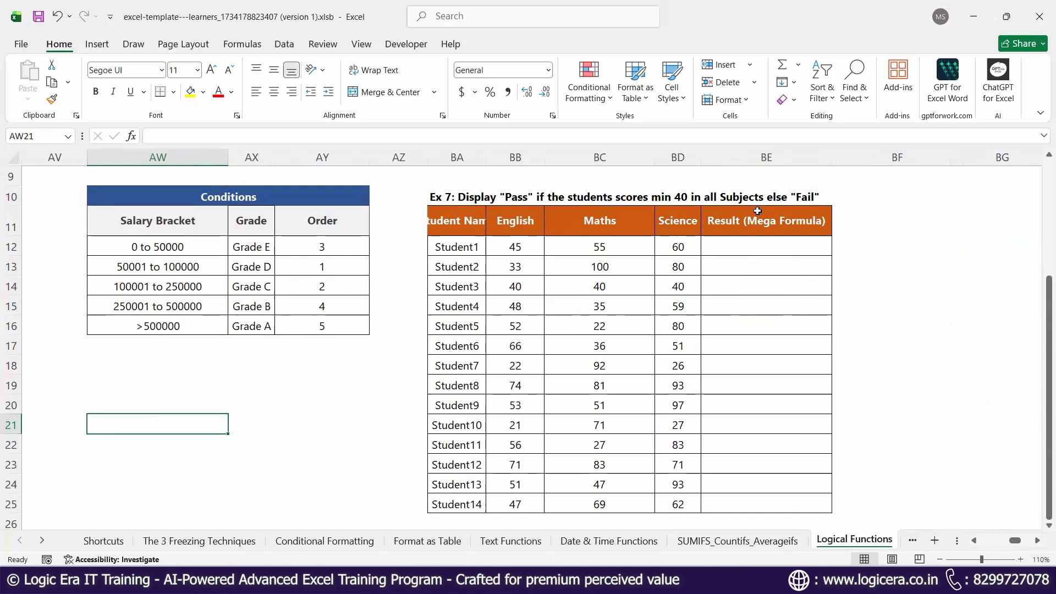
{"action": "left_click_drag", "start_coordinate": [511, 248], "coordinate": [678, 246]}
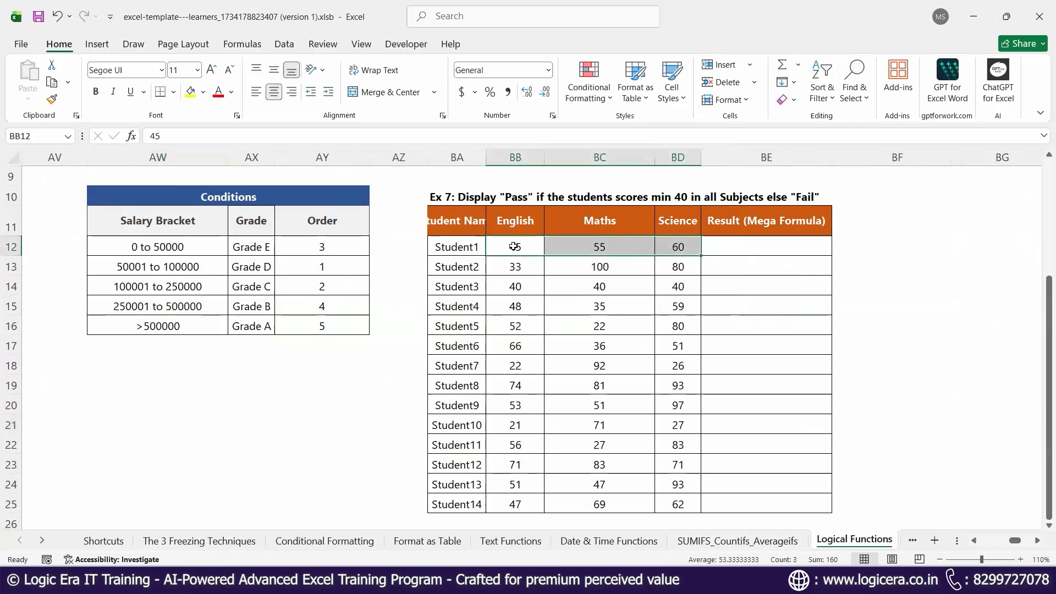
{"action": "left_click", "coordinate": [514, 247]}
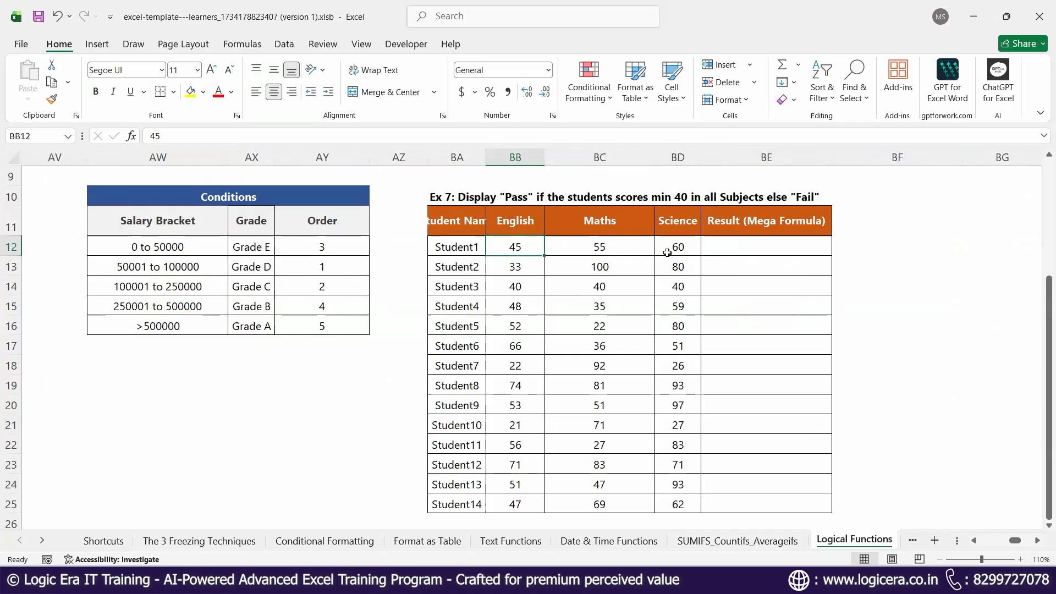
{"action": "left_click", "coordinate": [746, 247]}
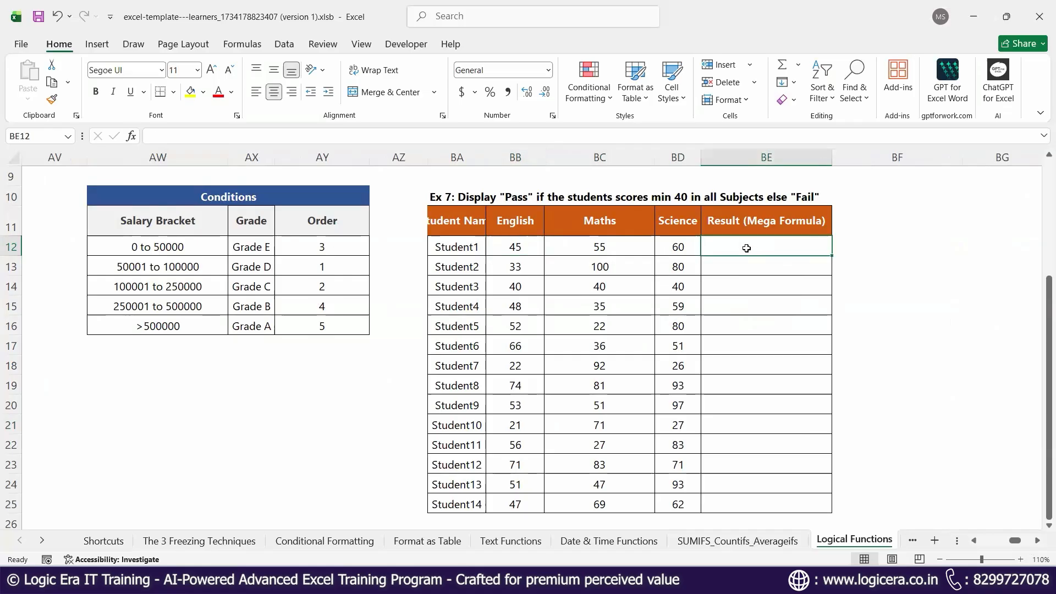
{"action": "left_click", "coordinate": [461, 268]}
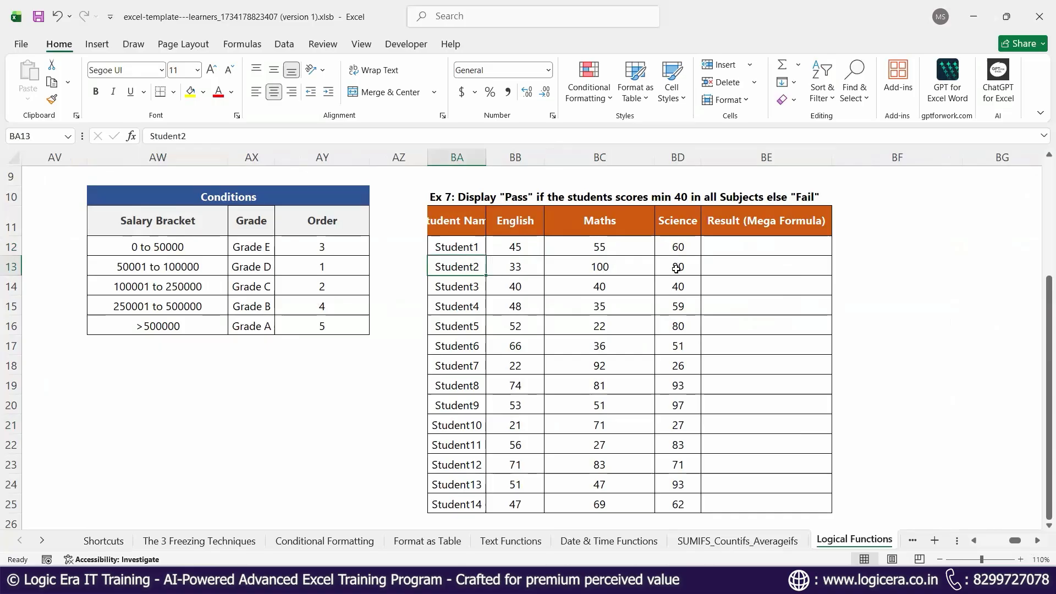
{"action": "left_click", "coordinate": [752, 270]}
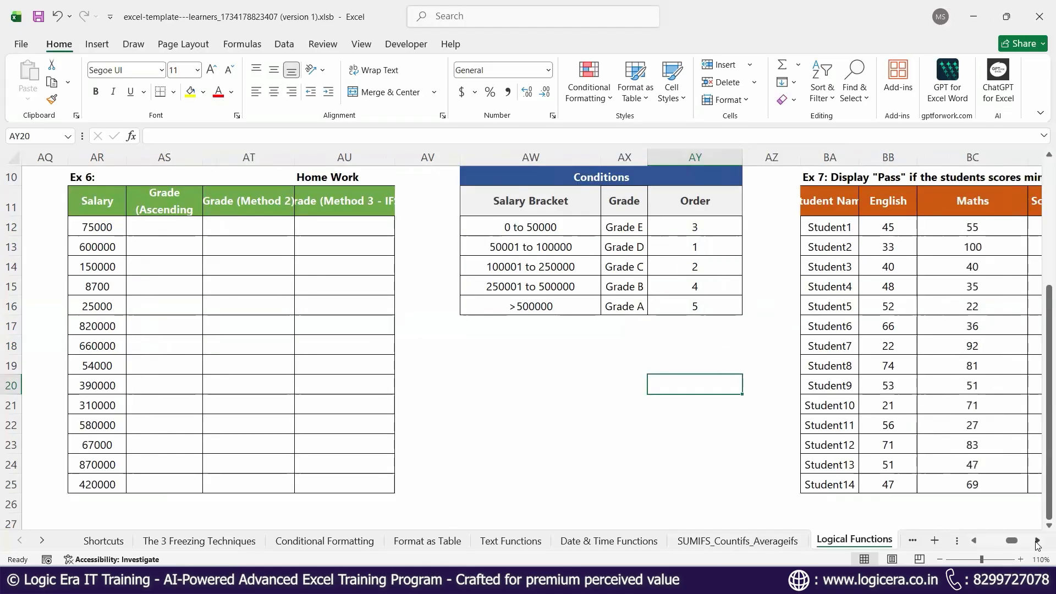
Begin an IF formula in the Ex 7 result cell BE12 with a nested AND whose first condition is BB12>=40
{"action": "left_click", "coordinate": [1037, 541]}
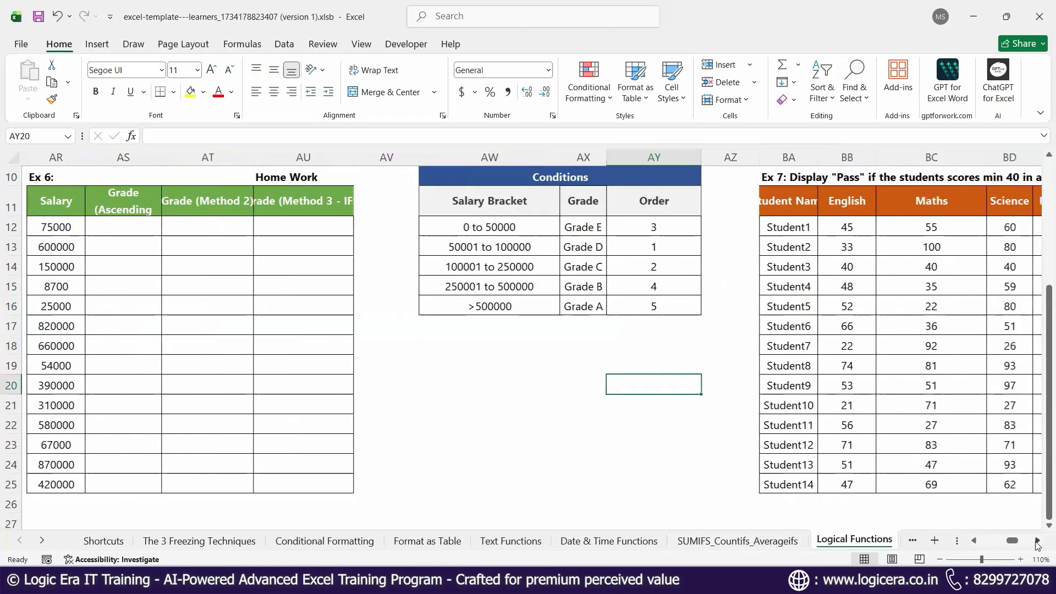
{"action": "left_click", "coordinate": [1038, 542]}
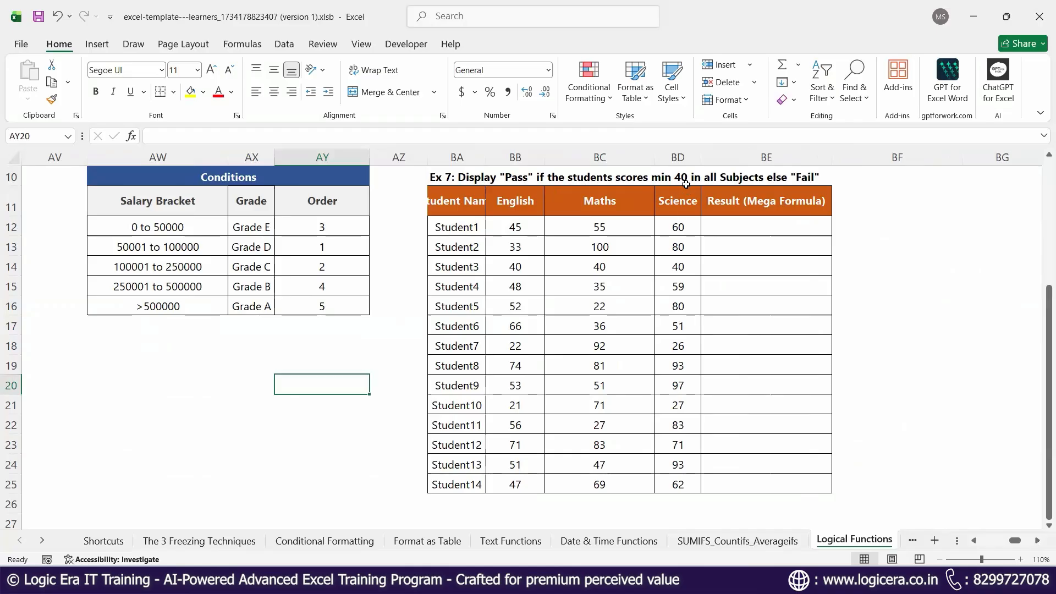
{"action": "left_click", "coordinate": [752, 223]}
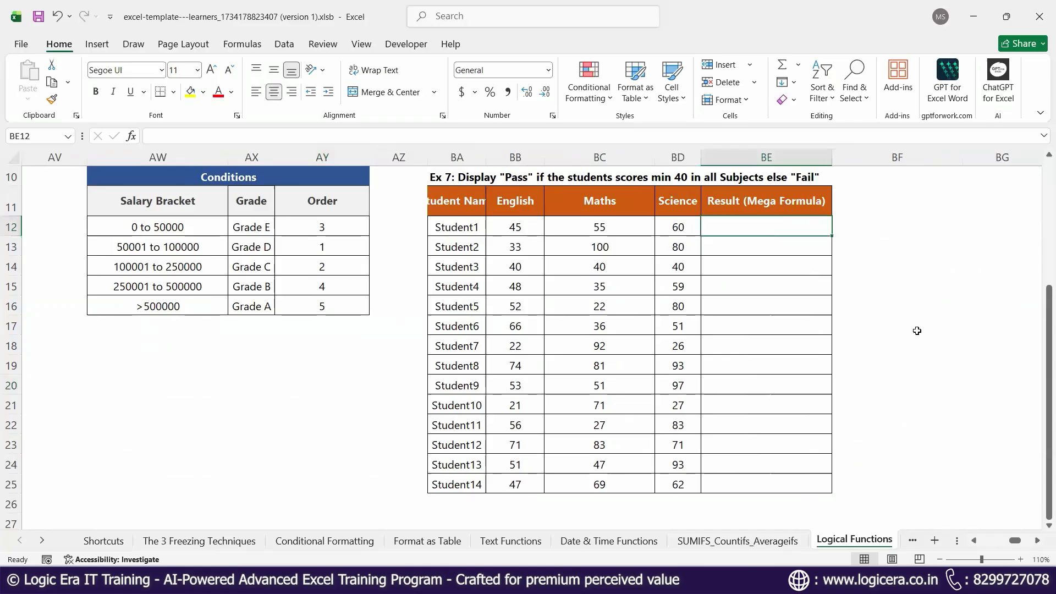
{"action": "left_click", "coordinate": [1038, 541]}
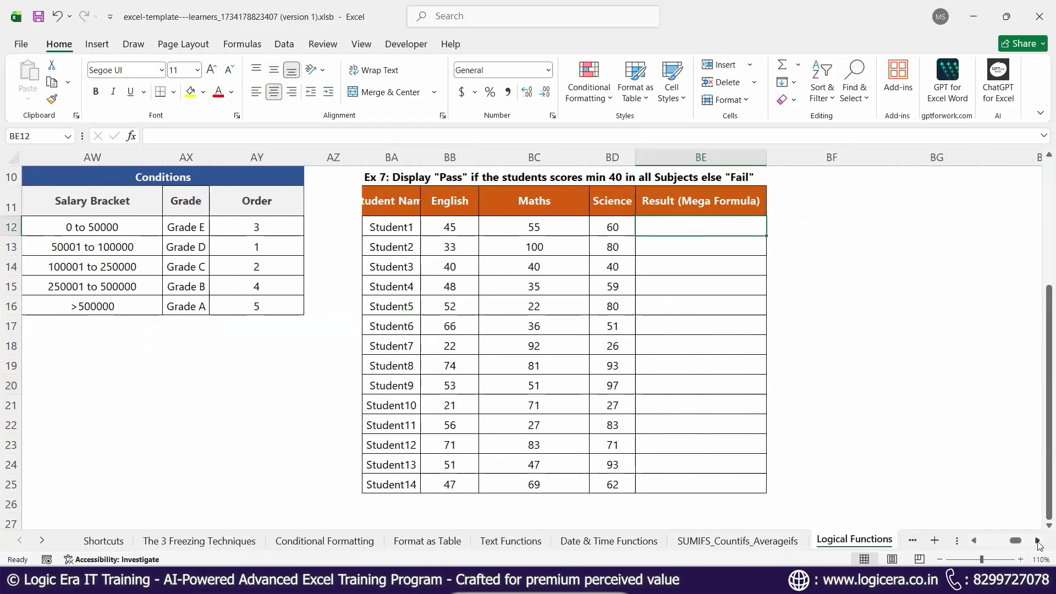
{"action": "type", "text": "="}
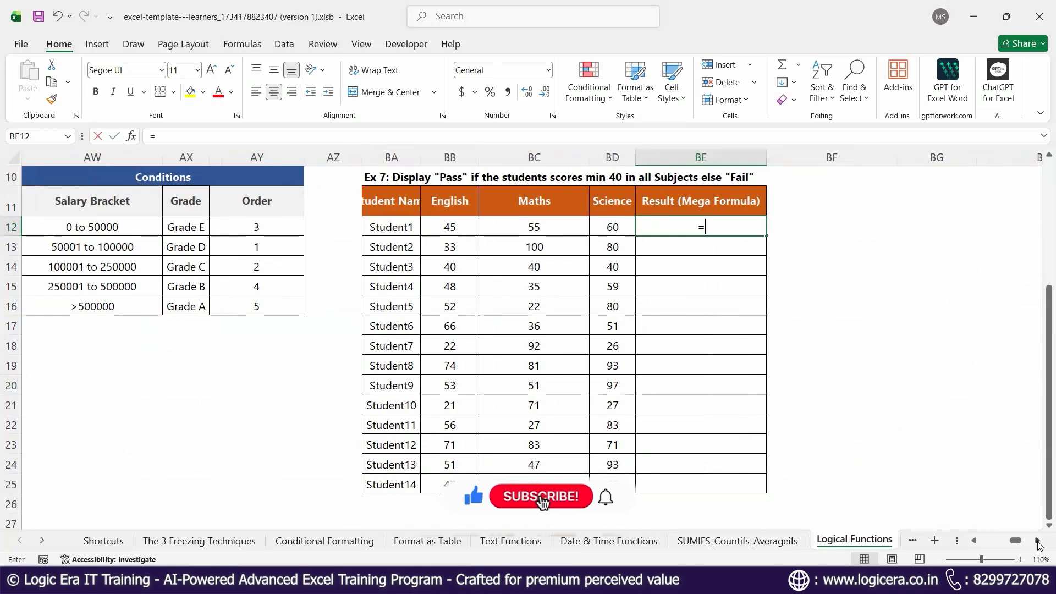
{"action": "type", "text": "if"}
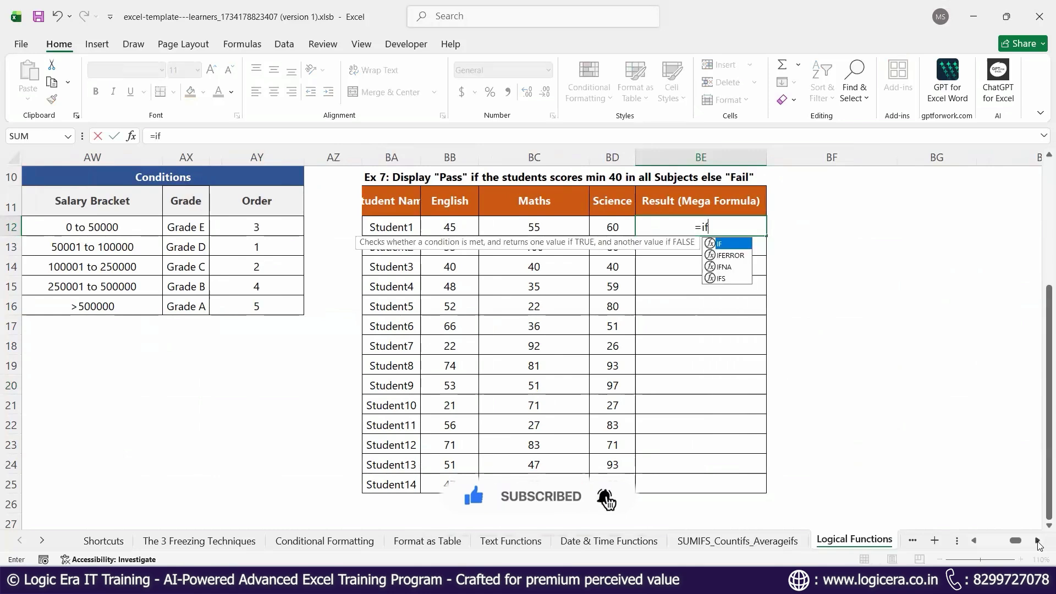
{"action": "key", "text": "Tab"}
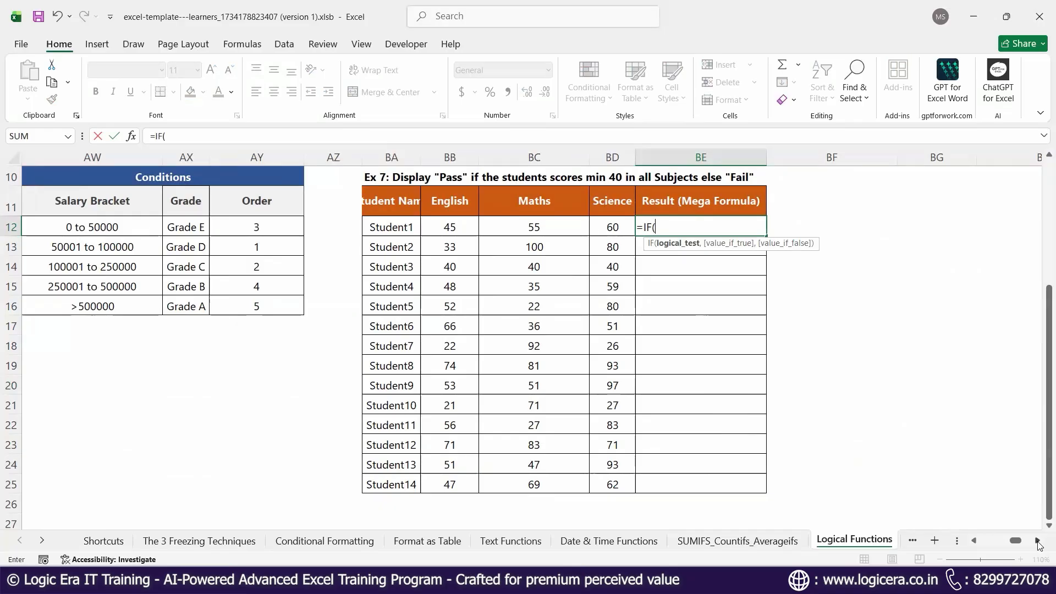
{"action": "type", "text": "and"}
{"action": "key", "text": "Tab"}
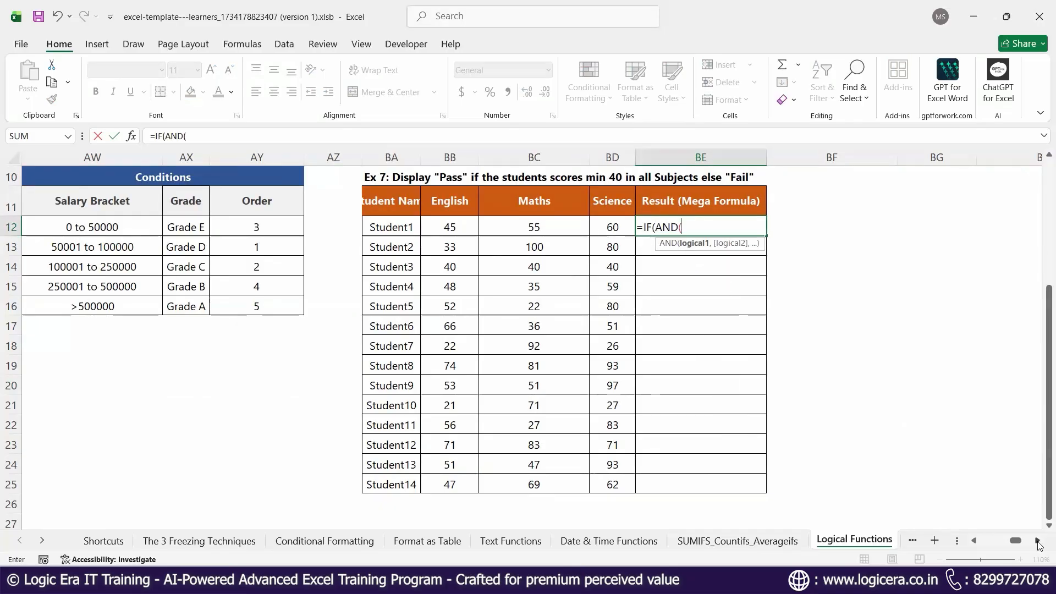
{"action": "left_click", "coordinate": [458, 228]}
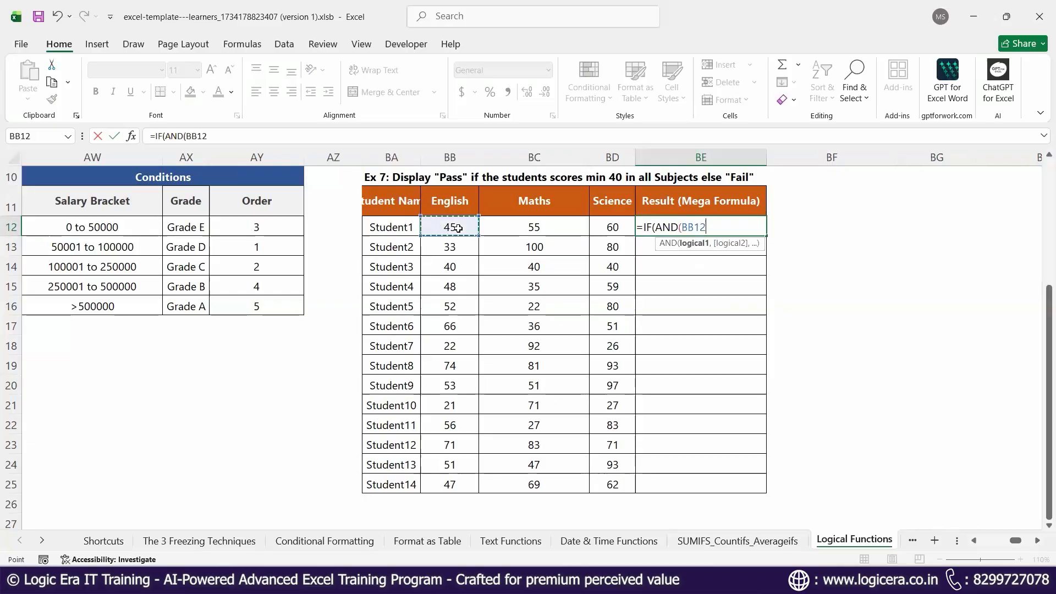
{"action": "type", "text": ">=40,"}
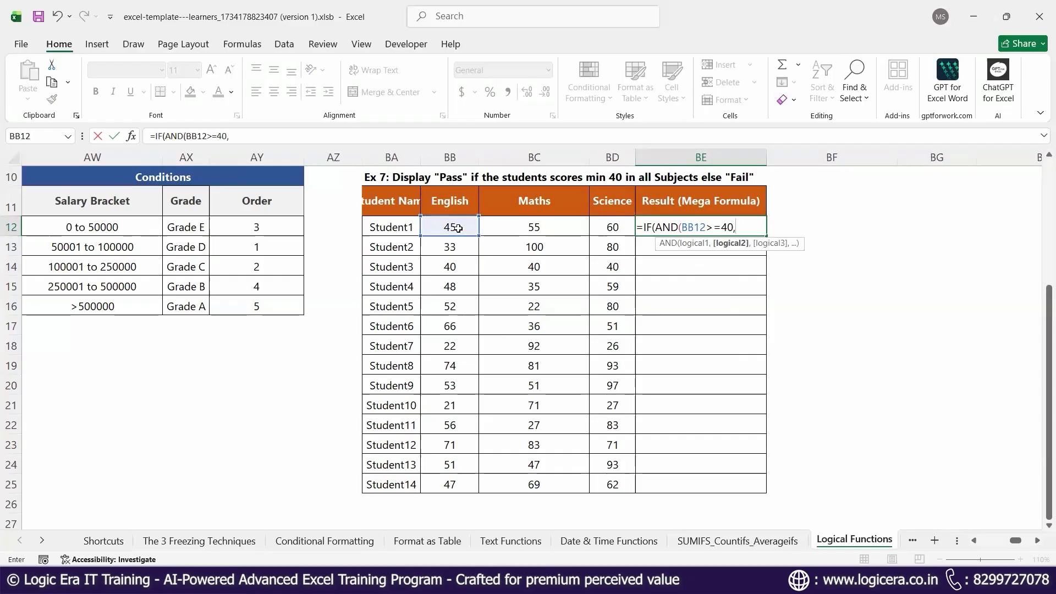
Add the conditions BC12>=40 and BD12>=40 to the AND in BE12's formula and close the logical test
{"action": "left_click", "coordinate": [534, 226]}
{"action": "type", "text": ">"}
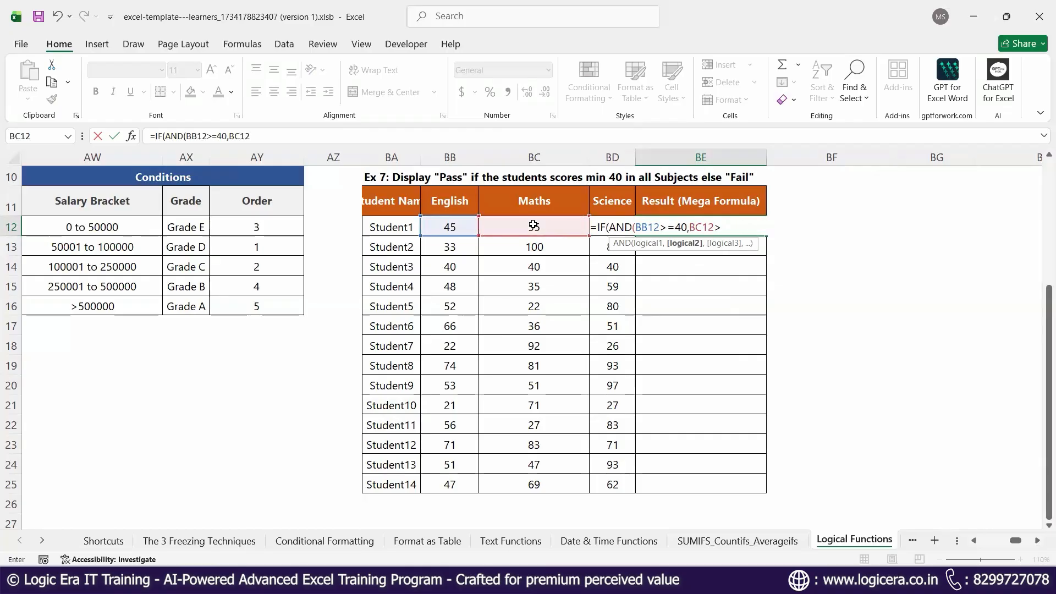
{"action": "type", "text": "=40,"}
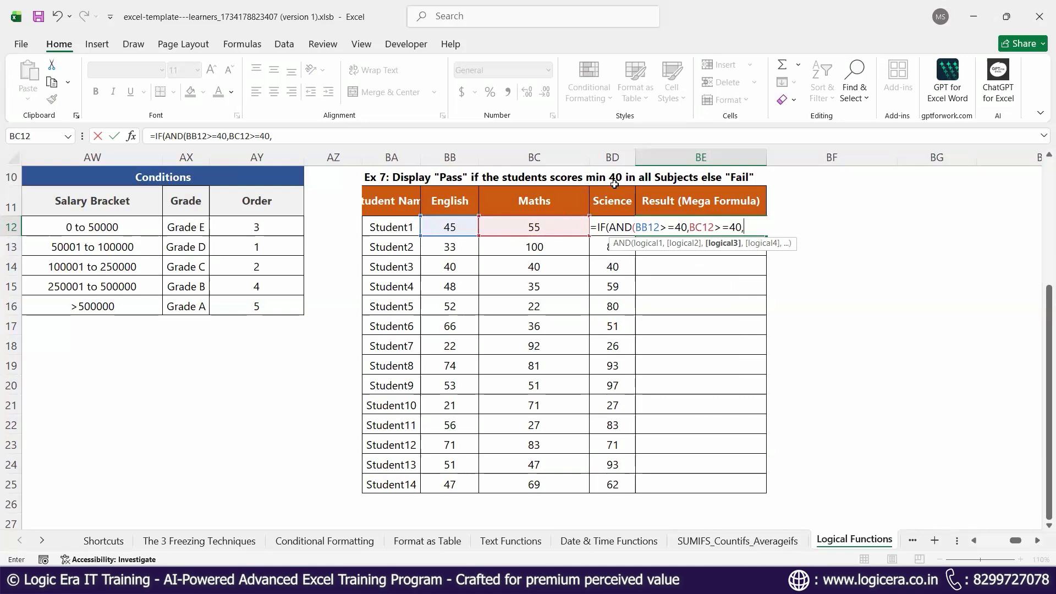
{"action": "type", "text": "BD"}
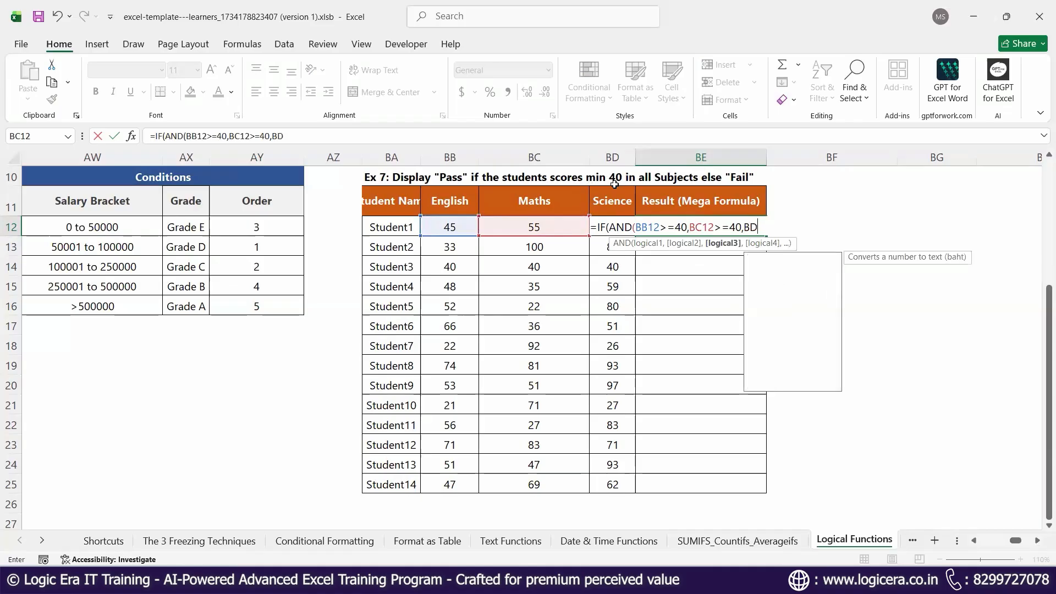
{"action": "type", "text": "12"}
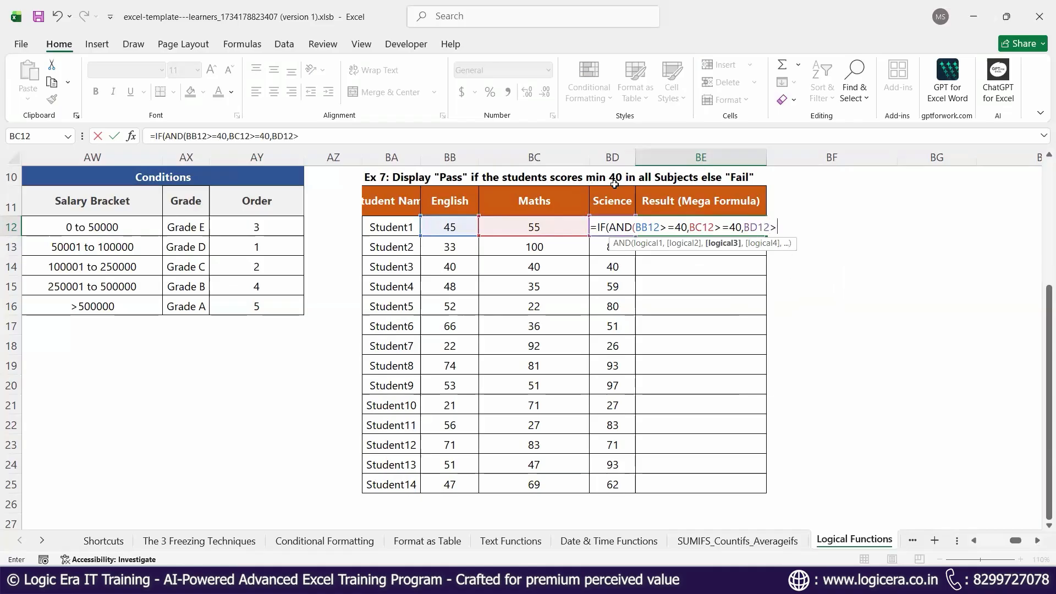
{"action": "type", "text": ">=40),"}
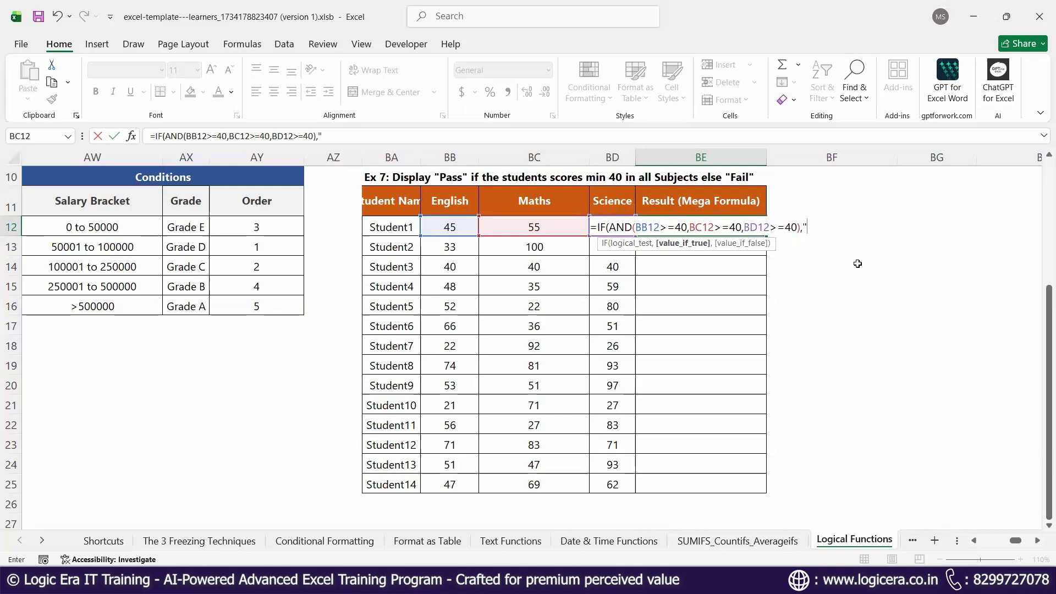
Complete BE12's formula with "Pass" if true and "Fail" if false, and copy it down to BE25
{"action": "type", "text": "P"}
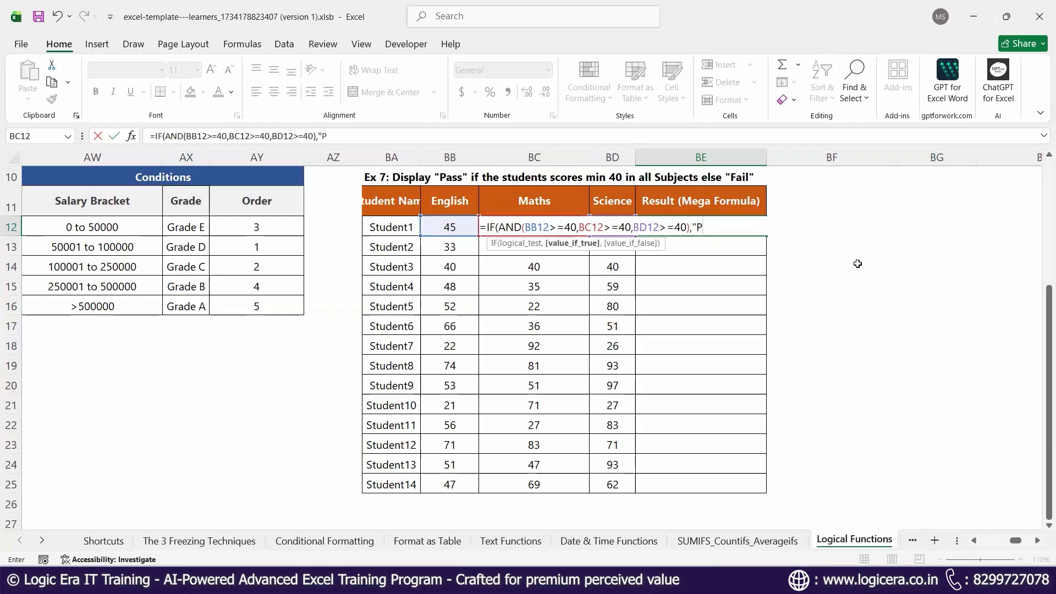
{"action": "type", "text": "ass\",\""}
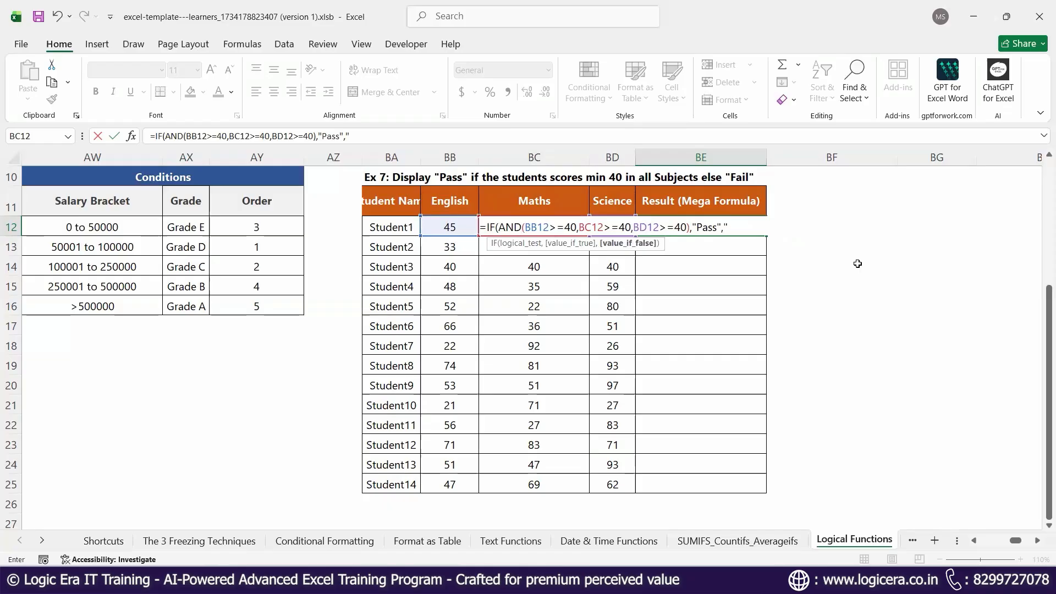
{"action": "type", "text": "Fail\""}
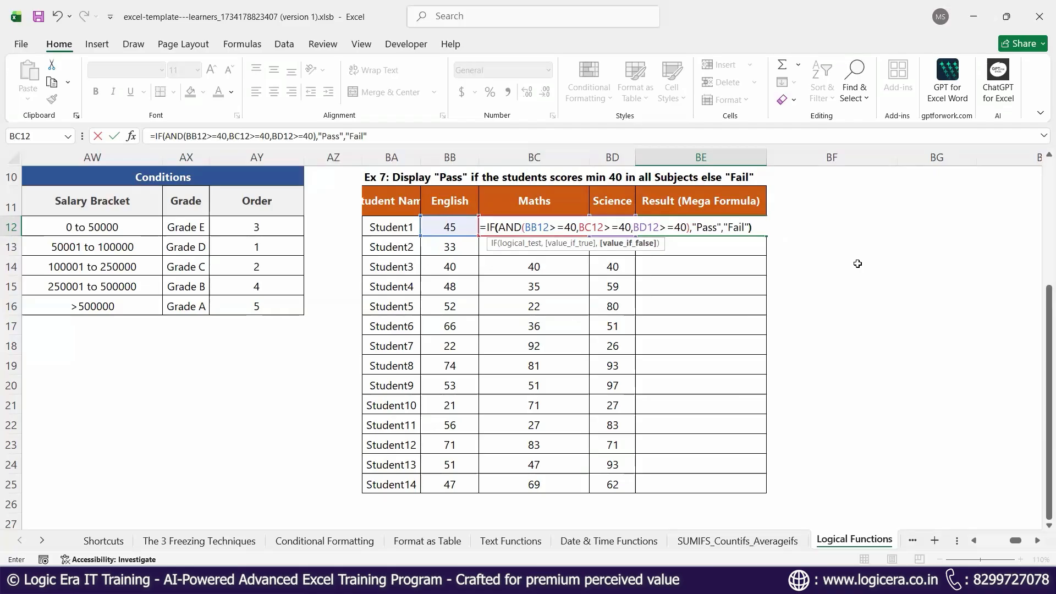
{"action": "type", "text": ")"}
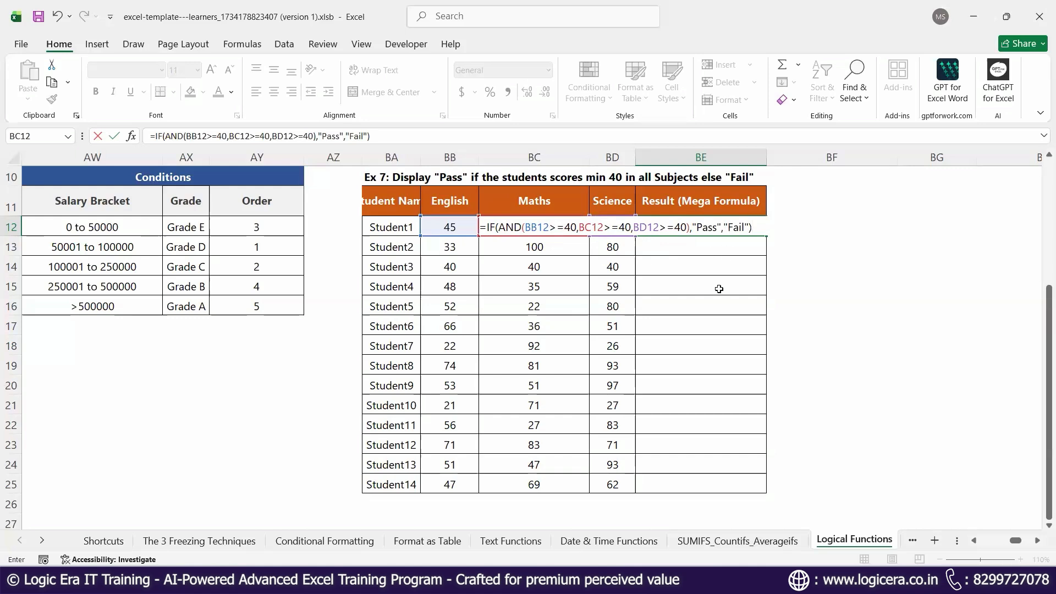
{"action": "key", "text": "ctrl+Return"}
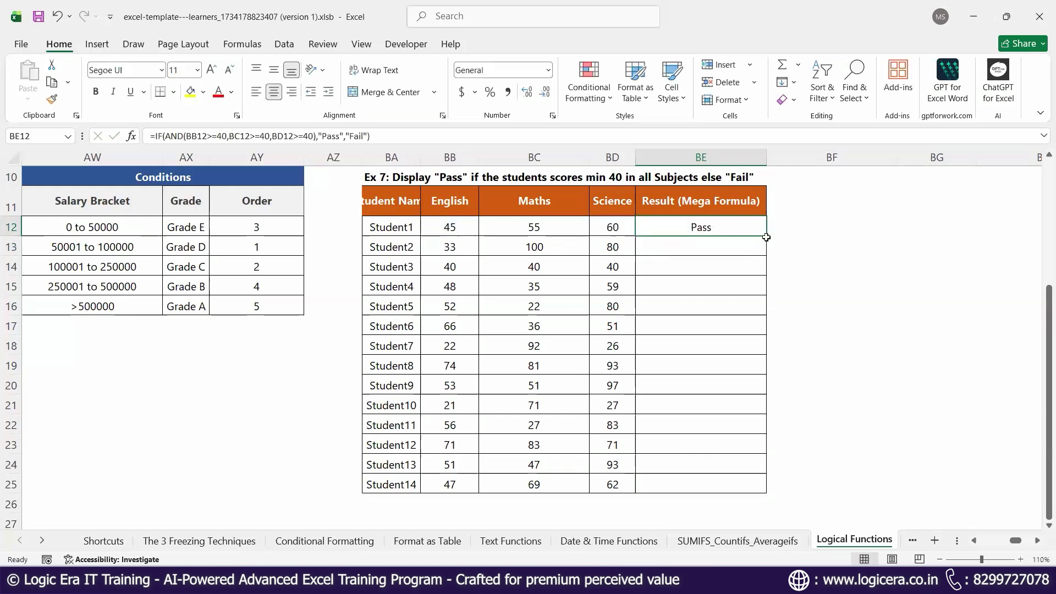
{"action": "double_click", "coordinate": [766, 236]}
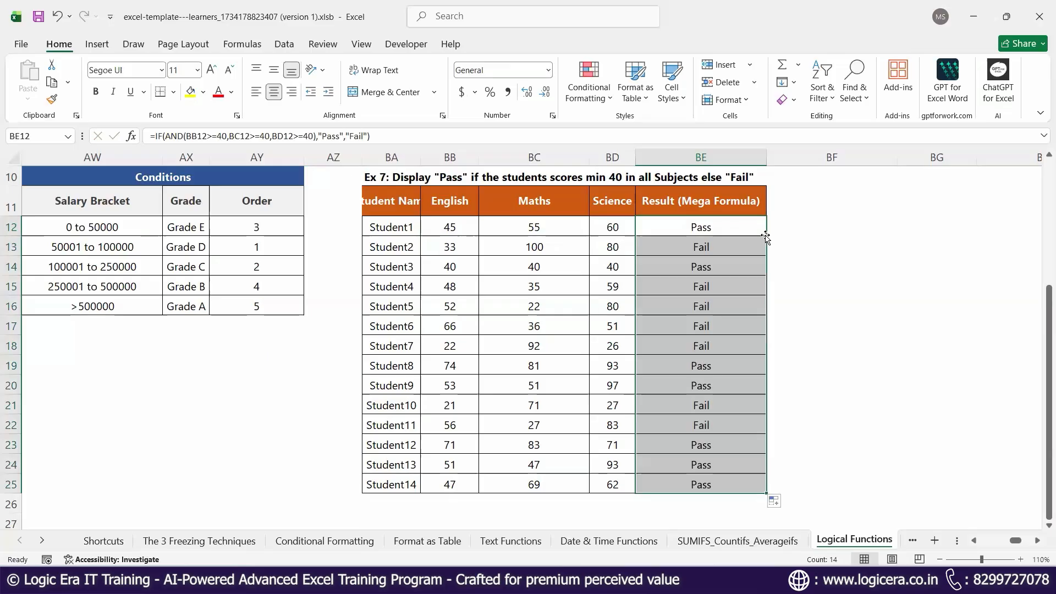
Check the Ex 7 results for Student1 and Student2 against their subject marks
{"action": "left_click", "coordinate": [715, 247]}
{"action": "left_click", "coordinate": [687, 232]}
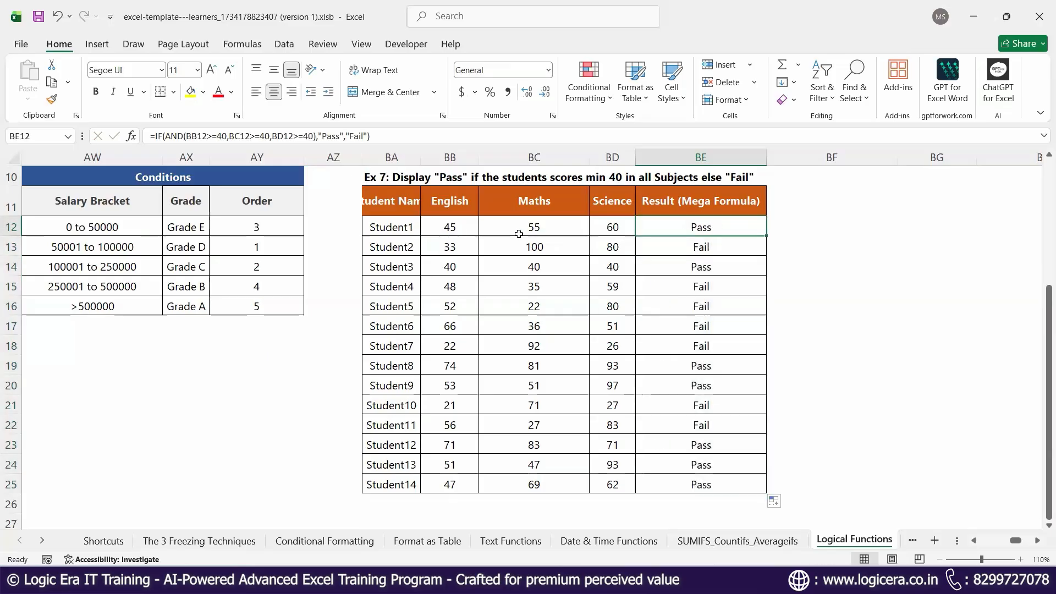
{"action": "left_click", "coordinate": [452, 248]}
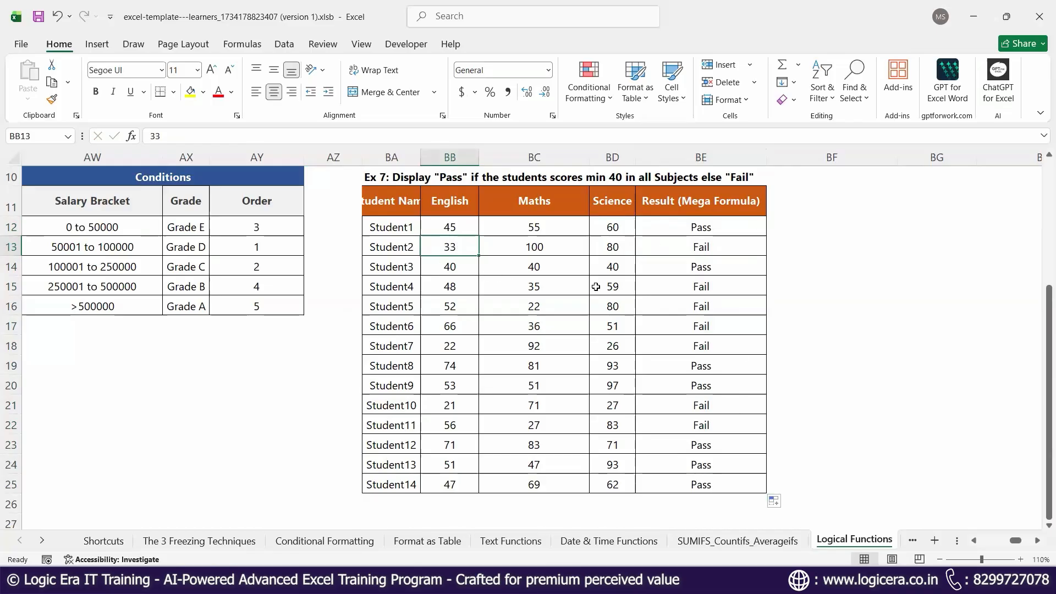
Return to the Ex 6 salary table and select AS12, the first cell of the ascending Grade column
{"action": "left_click", "coordinate": [976, 542]}
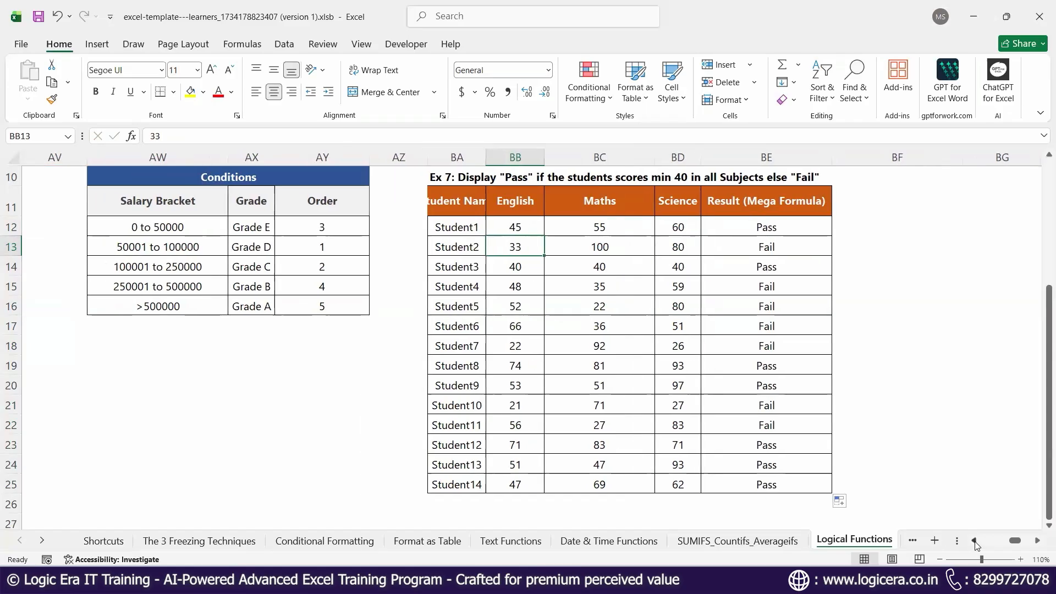
{"action": "left_click", "coordinate": [977, 542]}
{"action": "left_click", "coordinate": [976, 542]}
{"action": "left_click", "coordinate": [976, 542]}
{"action": "left_click", "coordinate": [976, 542]}
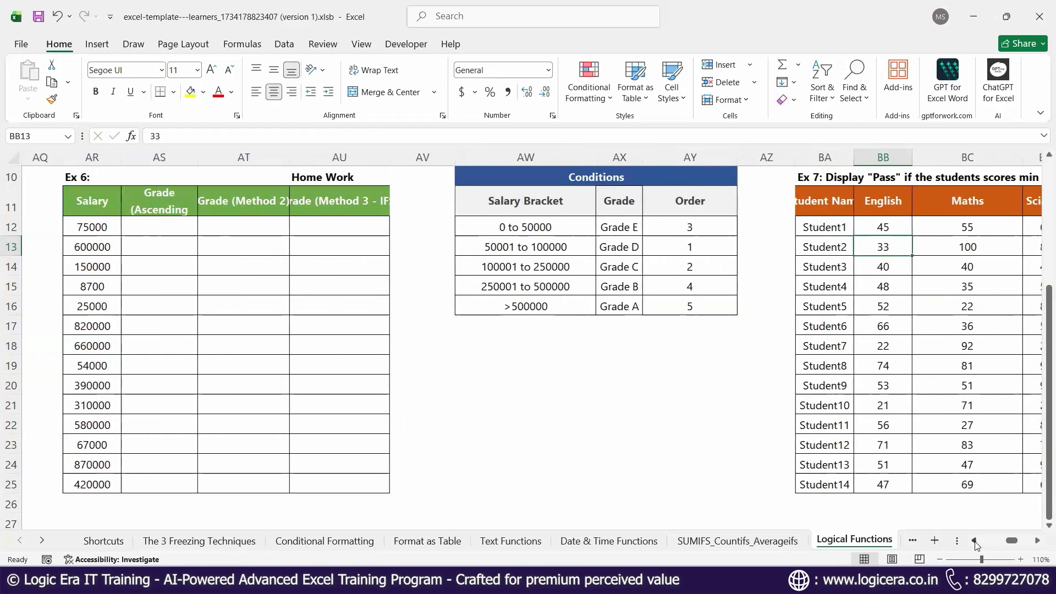
{"action": "left_click", "coordinate": [976, 542]}
{"action": "left_click", "coordinate": [976, 541]}
{"action": "scroll", "coordinate": [623, 366], "scroll_direction": "up", "scroll_amount": 3}
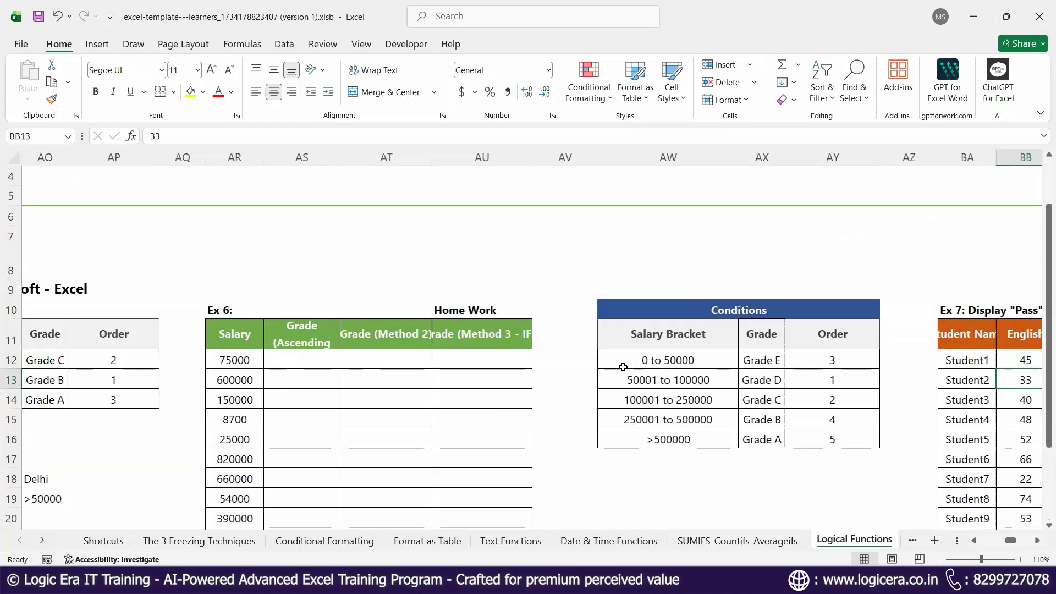
{"action": "scroll", "coordinate": [623, 367], "scroll_direction": "down", "scroll_amount": 4}
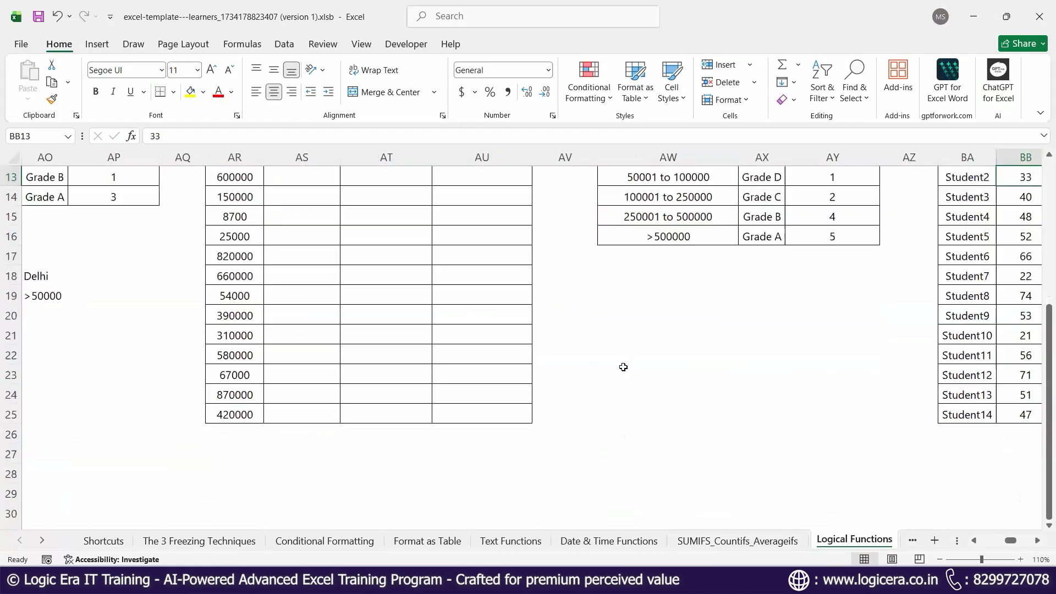
{"action": "scroll", "coordinate": [622, 365], "scroll_direction": "up", "scroll_amount": 1}
{"action": "left_click", "coordinate": [310, 232]}
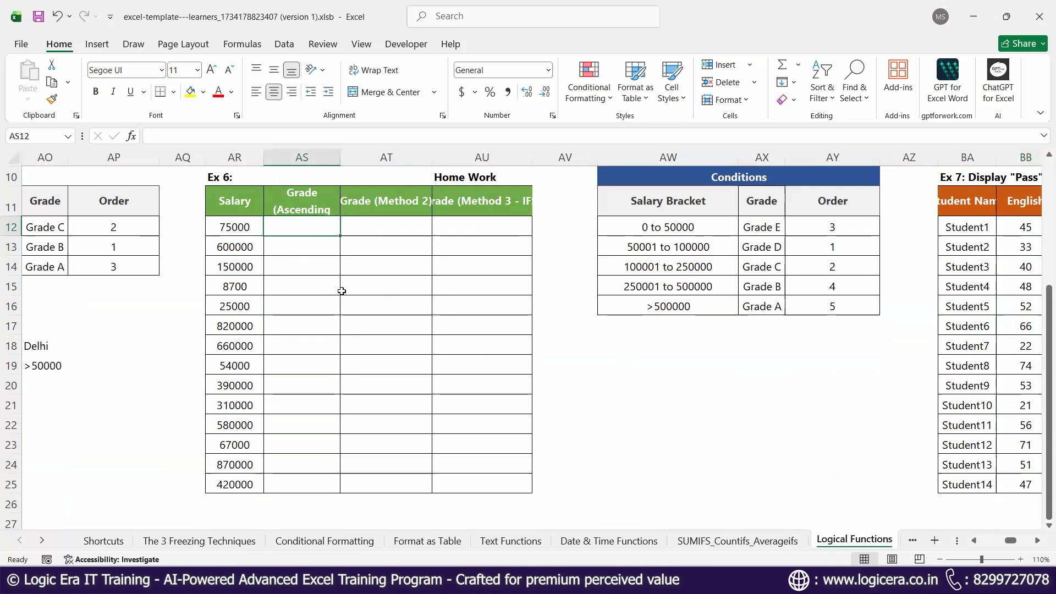
Start an IF formula in AS12 that tests AR12>500000 and returns "Grade A" if true
{"action": "type", "text": "=i"}
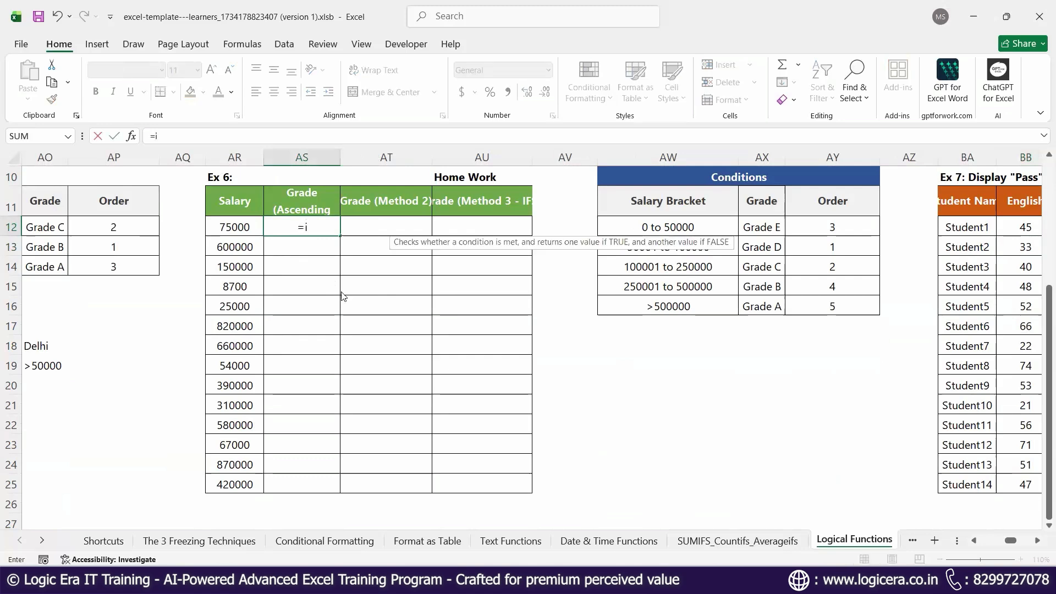
{"action": "type", "text": "f("}
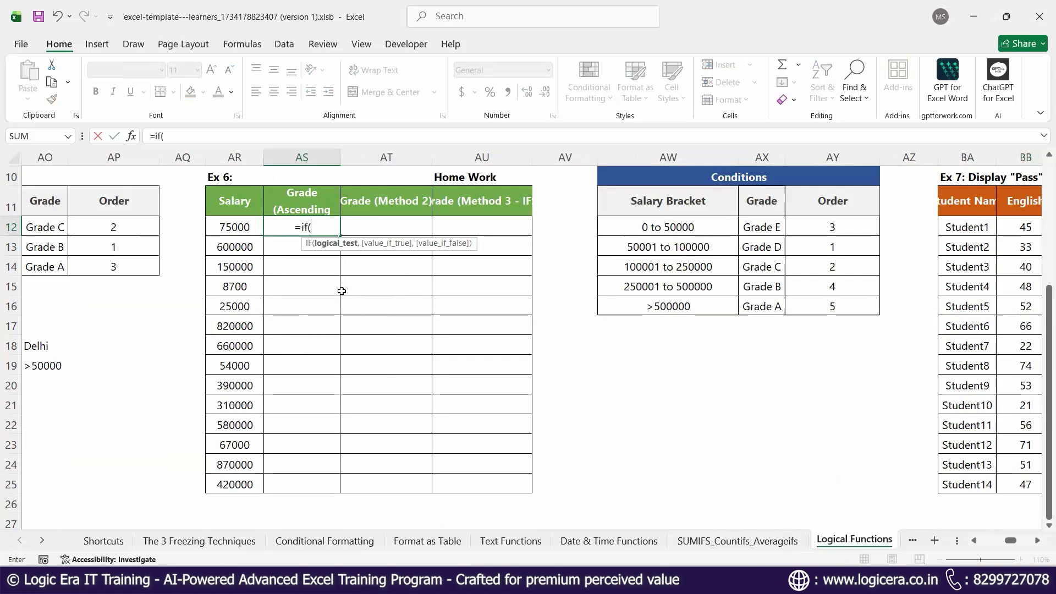
{"action": "key", "text": "Left"}
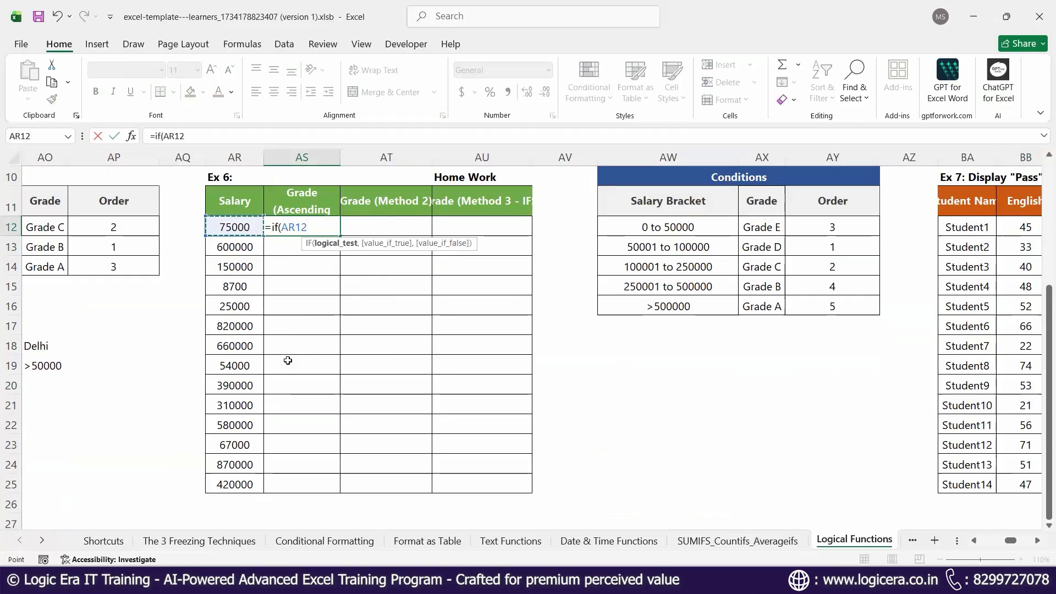
{"action": "scroll", "coordinate": [288, 360], "scroll_direction": "up", "scroll_amount": 3}
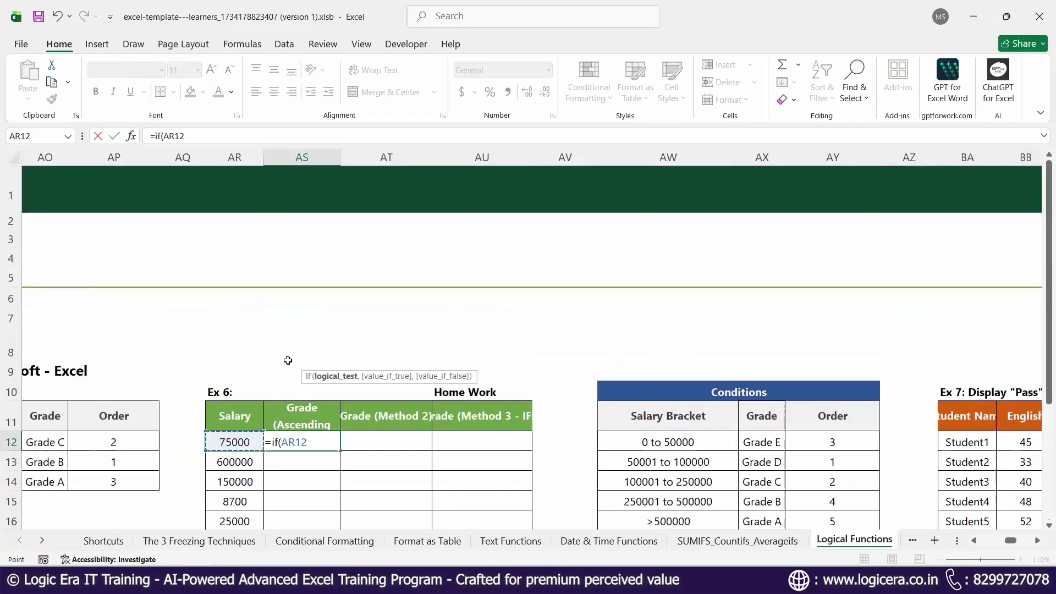
{"action": "scroll", "coordinate": [288, 360], "scroll_direction": "down", "scroll_amount": 2}
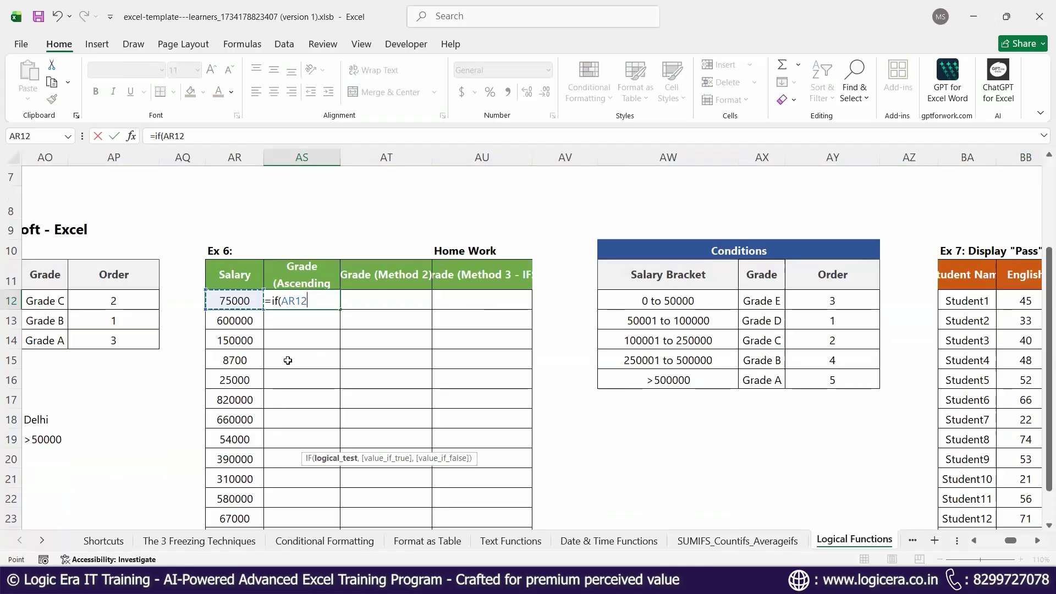
{"action": "scroll", "coordinate": [288, 360], "scroll_direction": "down", "scroll_amount": 1}
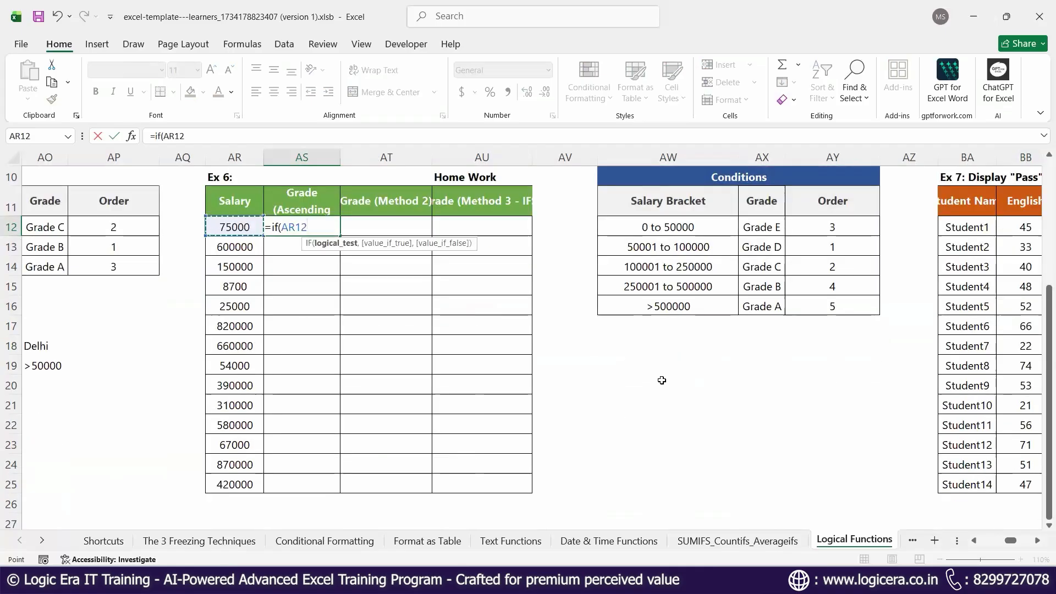
{"action": "type", "text": ">"}
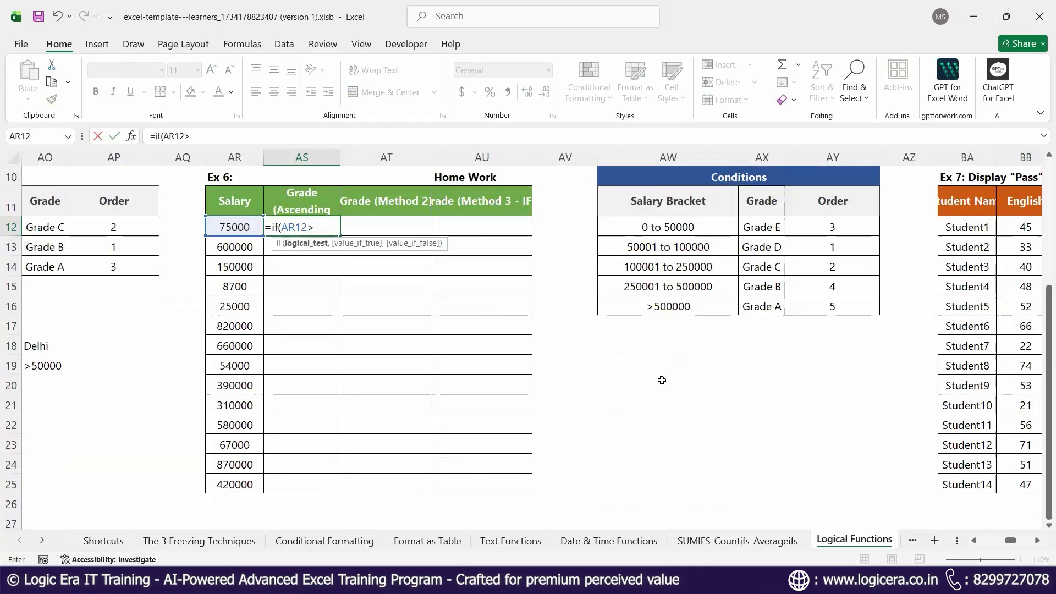
{"action": "type", "text": "500000"}
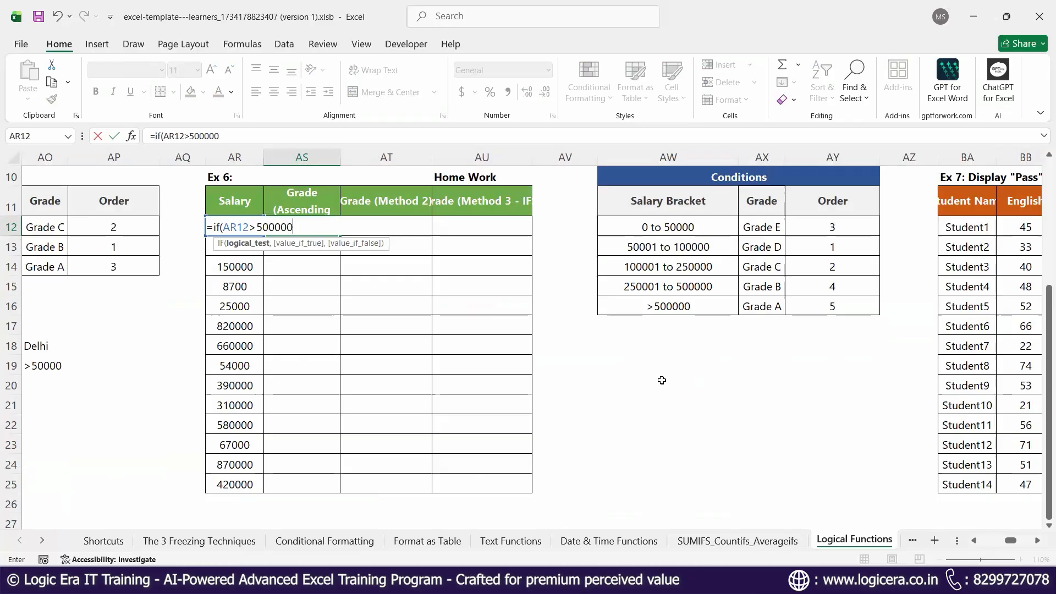
{"action": "type", "text": ",\"Gra"}
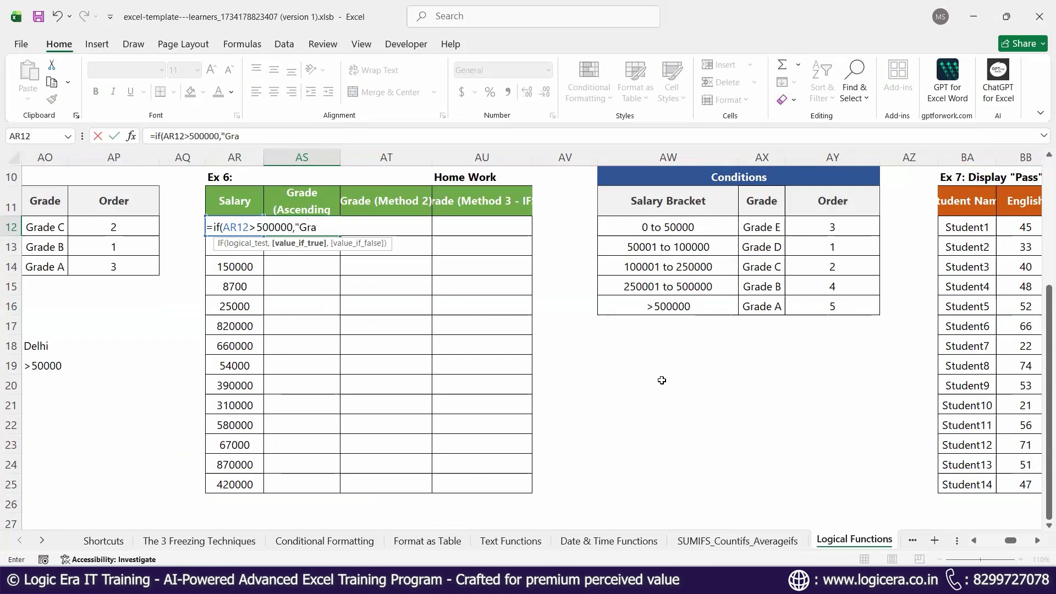
{"action": "type", "text": "de A\","}
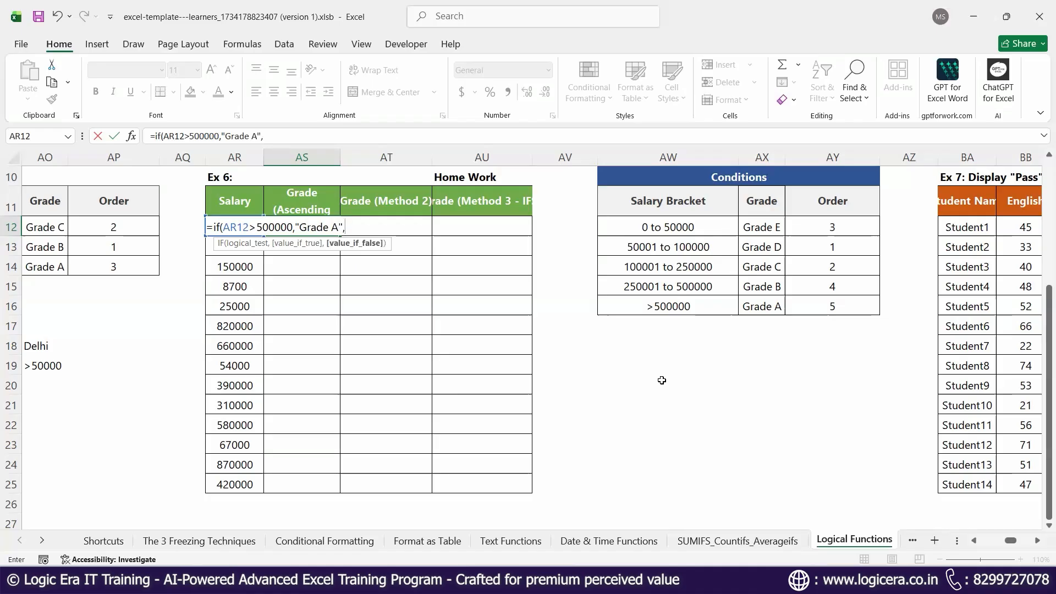
Nest a second IF as the value if false, testing AR12>=250000 and returning "Grade B" if true
{"action": "type", "text": "if"}
{"action": "key", "text": "Tab"}
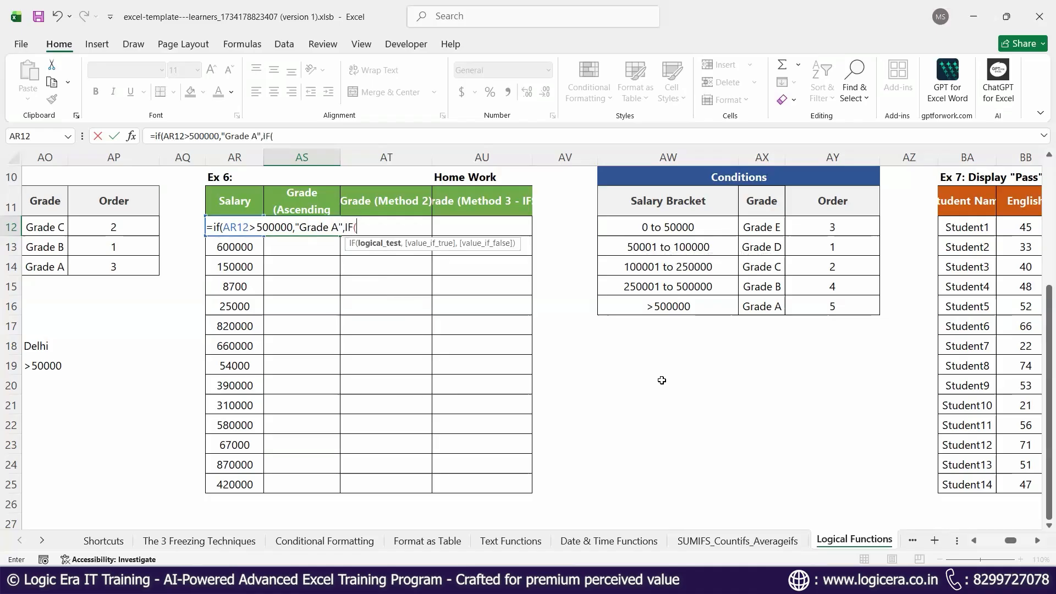
{"action": "type", "text": "AR12>"}
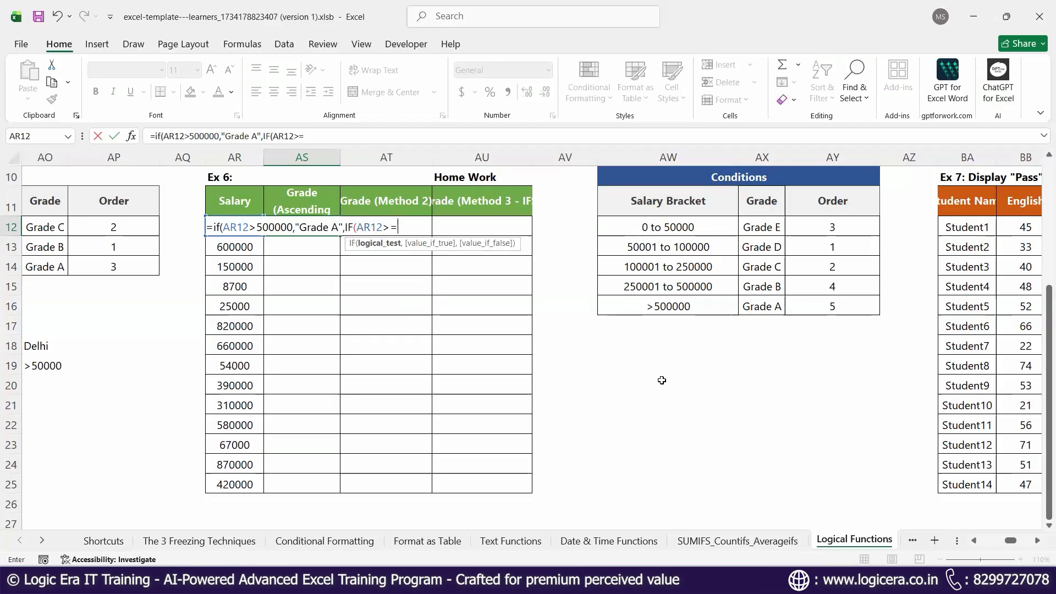
{"action": "type", "text": "=25000"}
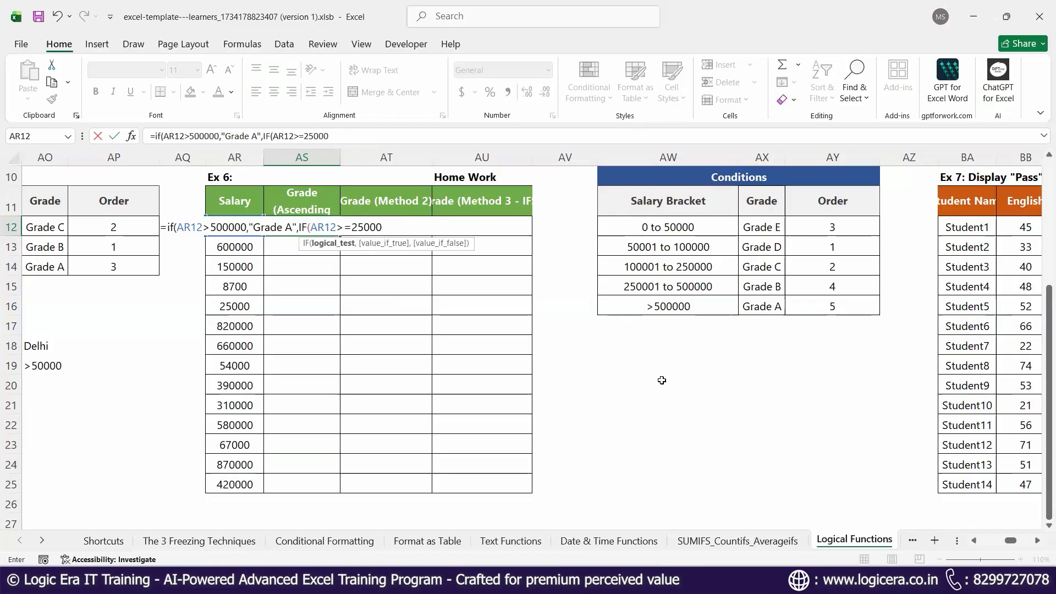
{"action": "type", "text": "0,\""}
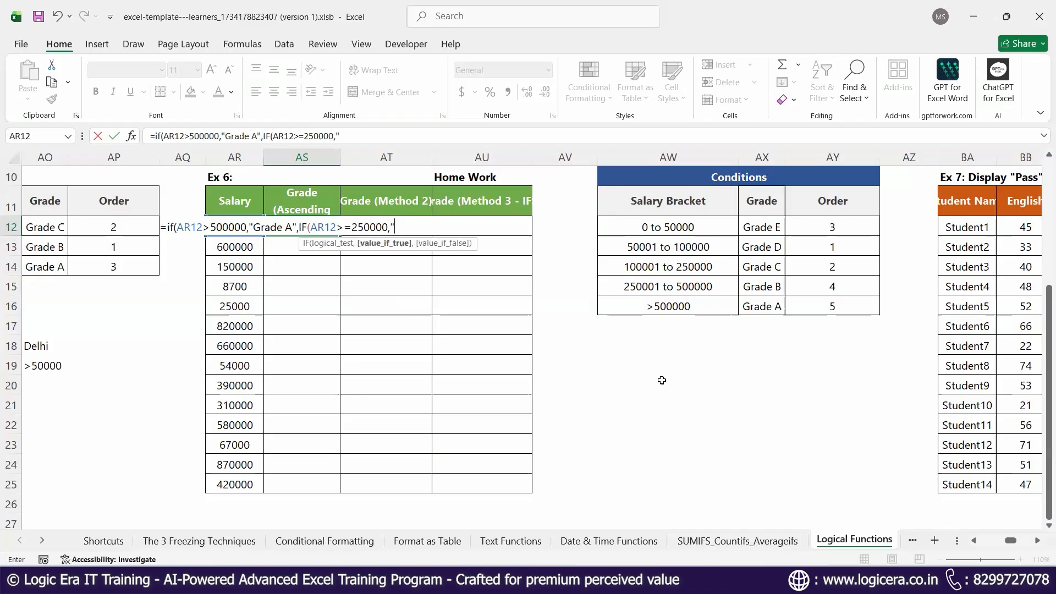
{"action": "type", "text": "Grade B\","}
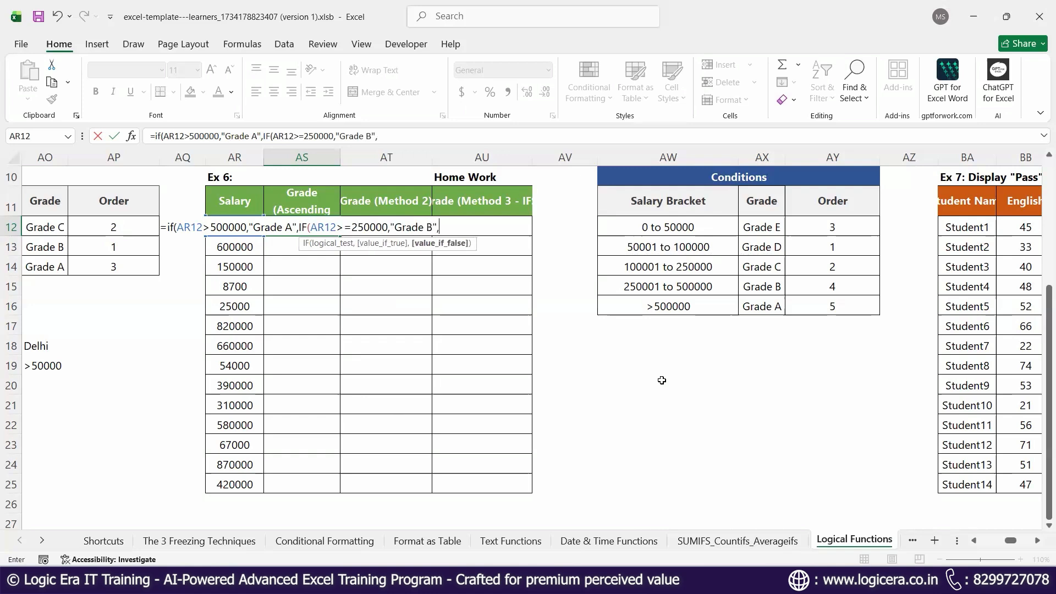
Nest a third IF after "Grade B" and begin its logical test on AR12 with a >= comparison
{"action": "type", "text": "if*"}
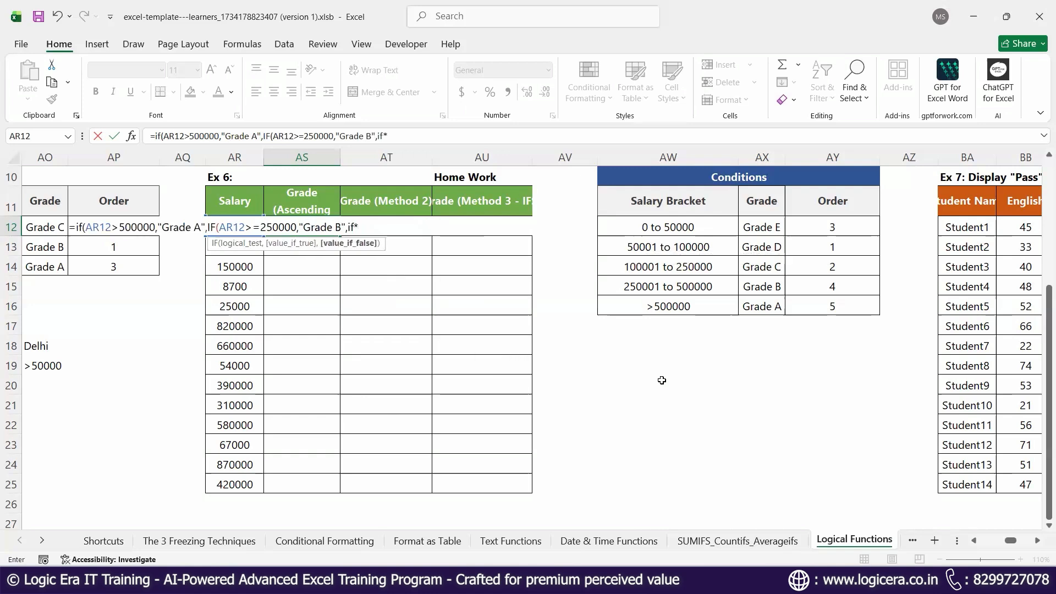
{"action": "key", "text": "BackSpace"}
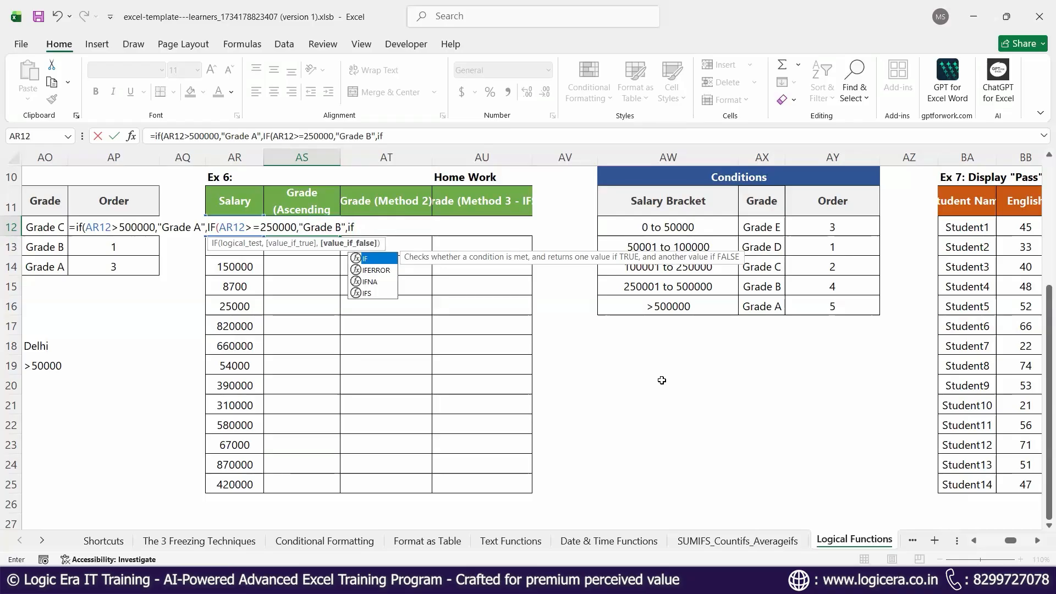
{"action": "type", "text": "("}
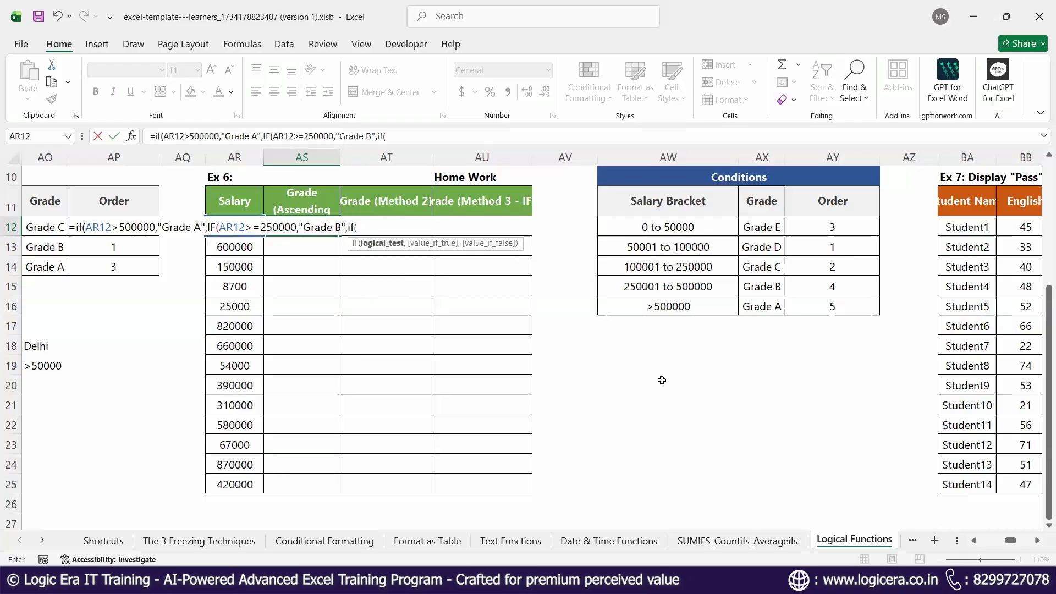
{"action": "type", "text": "ar"}
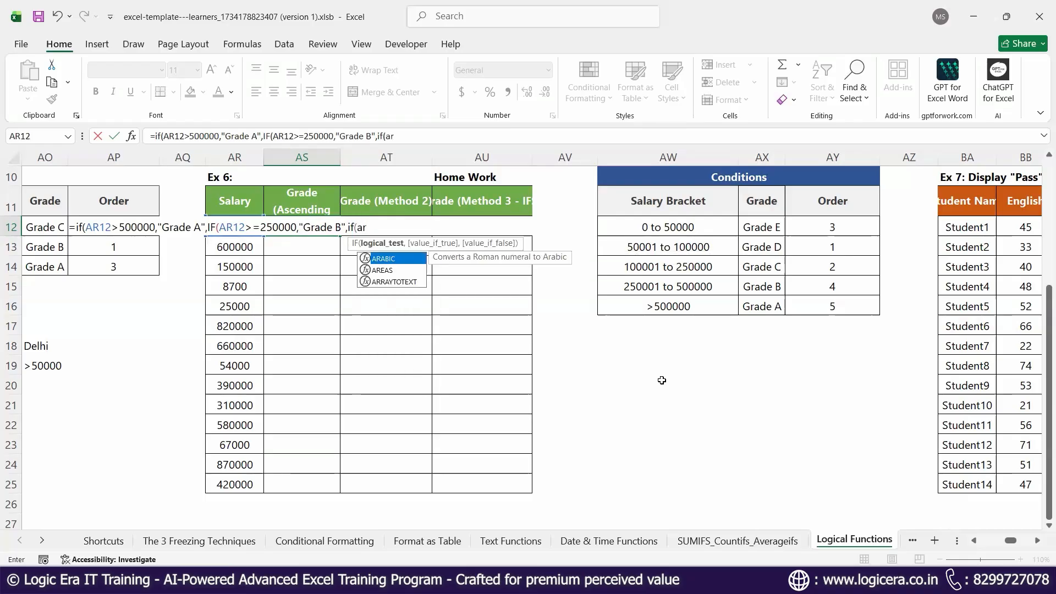
{"action": "type", "text": "12,"}
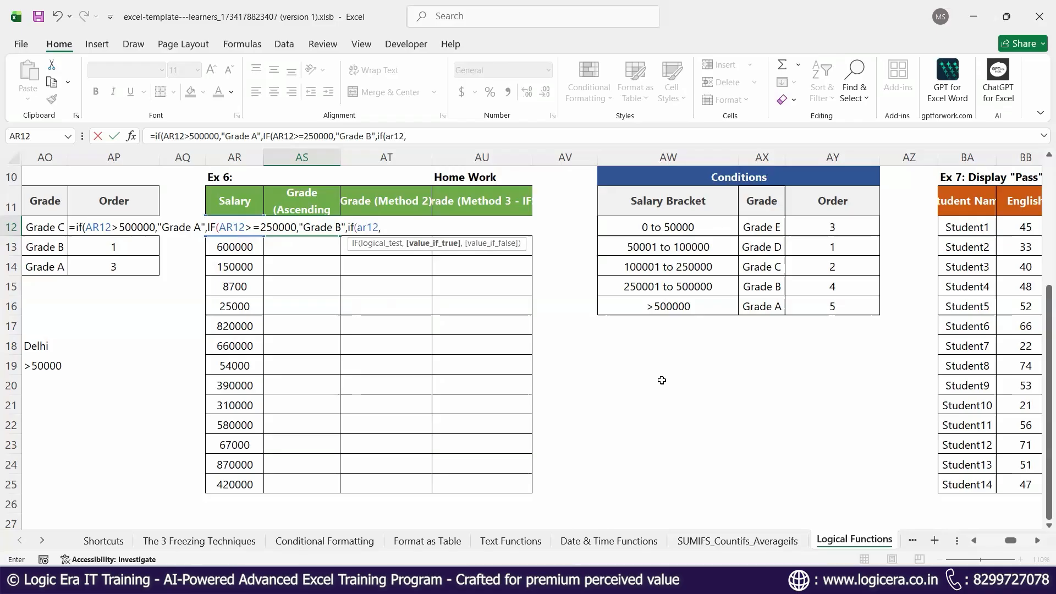
{"action": "key", "text": "BackSpace"}
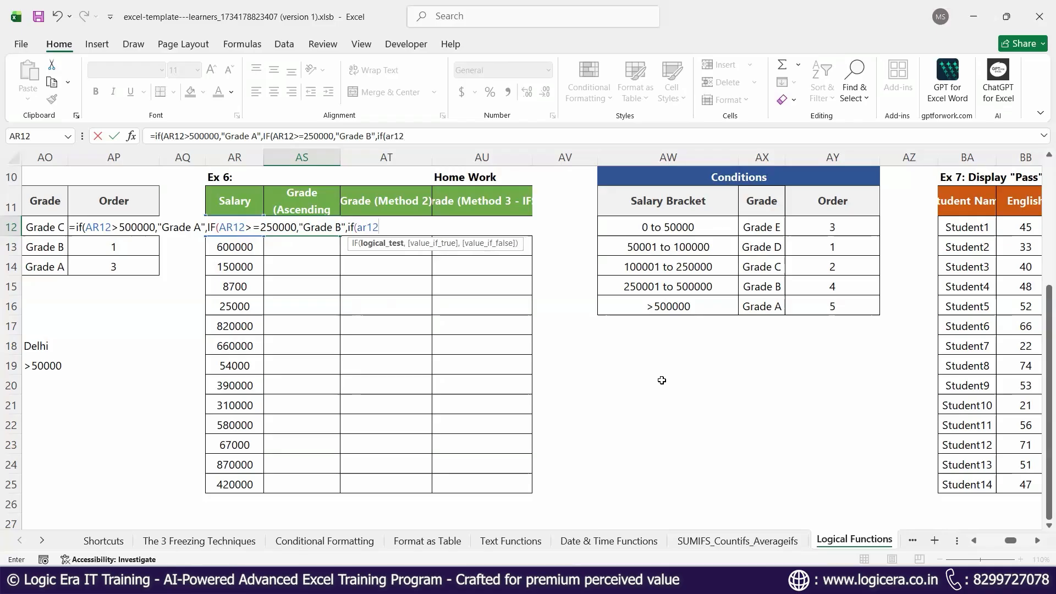
{"action": "type", "text": ">="}
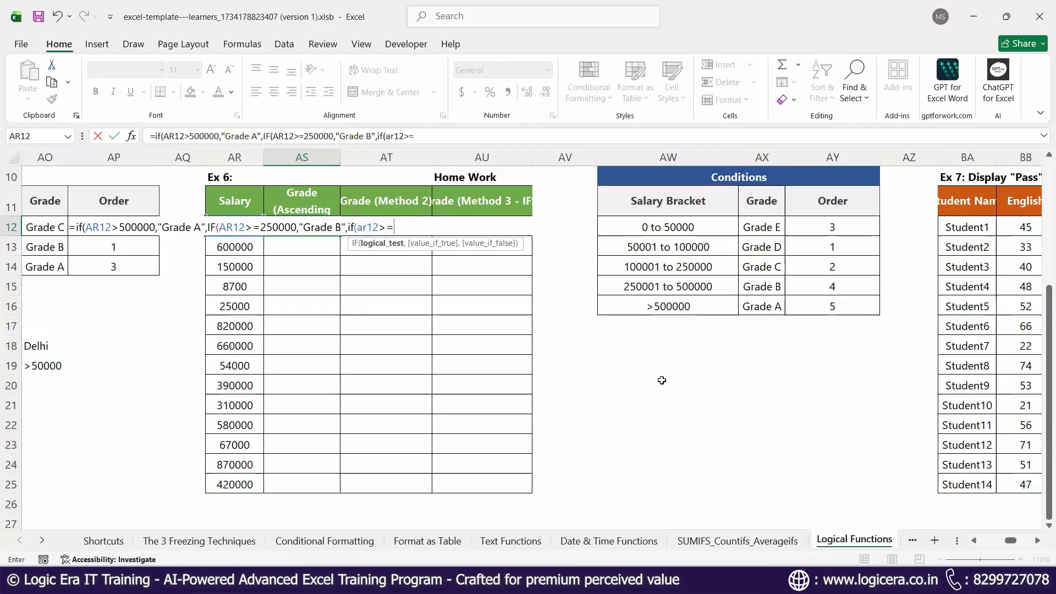
{"action": "type", "text": "1"}
Change the second and third IF comparisons from >= to >, and complete the third as AR12>100000 returning "Grade C"
{"action": "left_click", "coordinate": [263, 226]}
{"action": "key", "text": "BackSpace"}
{"action": "left_click", "coordinate": [390, 226]}
{"action": "key", "text": "BackSpace"}
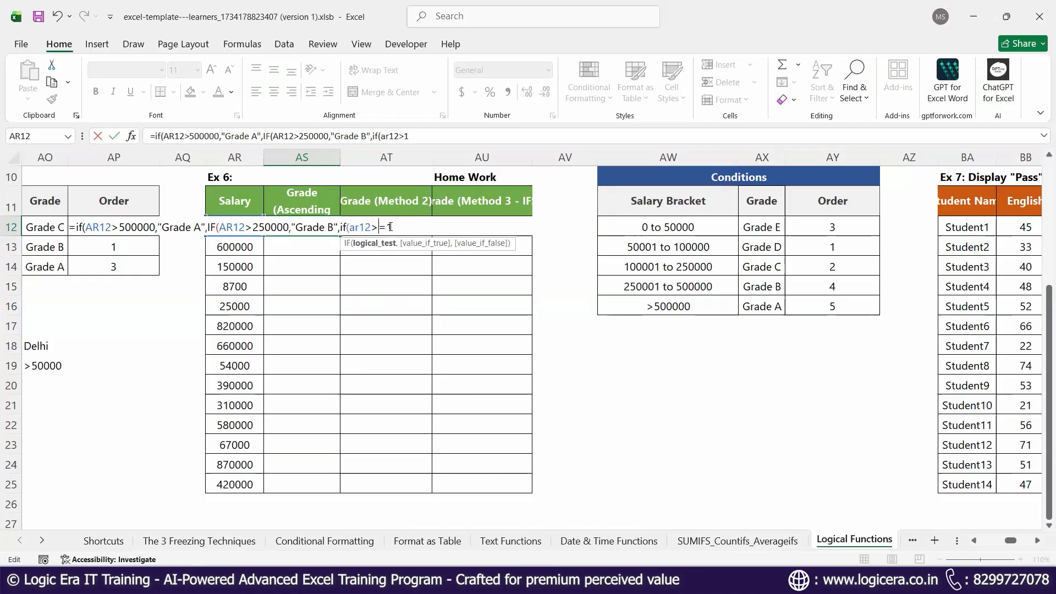
{"action": "type", "text": "00000,"}
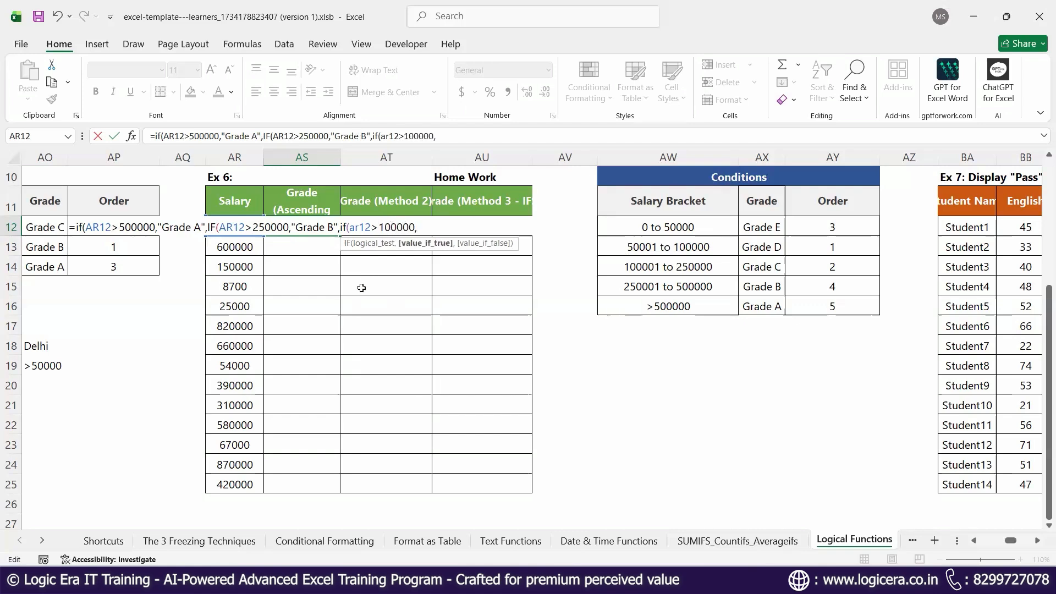
{"action": "type", "text": "\"Grade C\",if"}
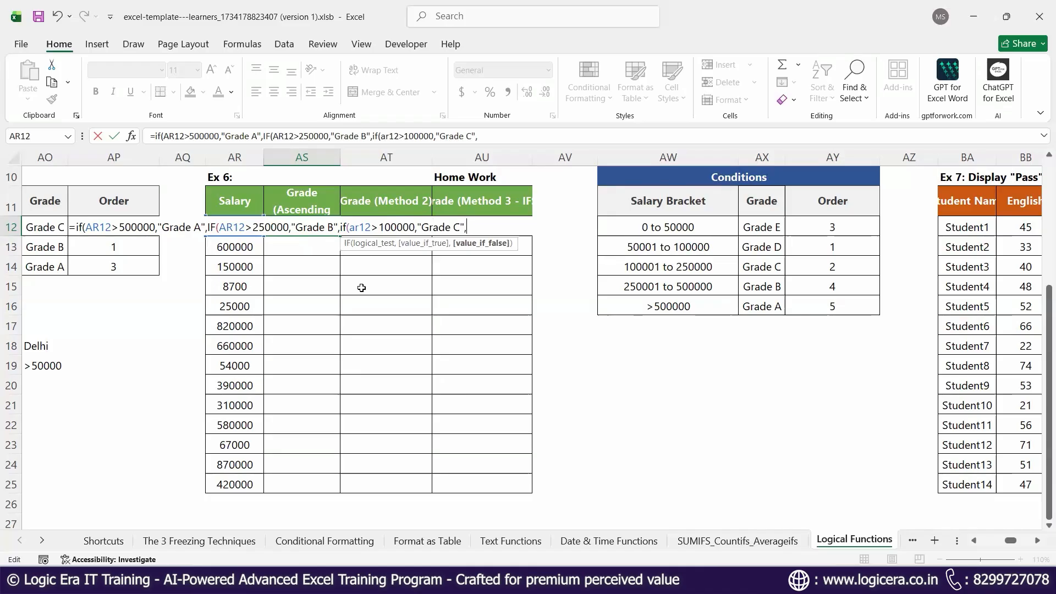
Nest a fourth IF after "Grade C" with AR12 as the cell its logical test refers to
{"action": "type", "text": "("}
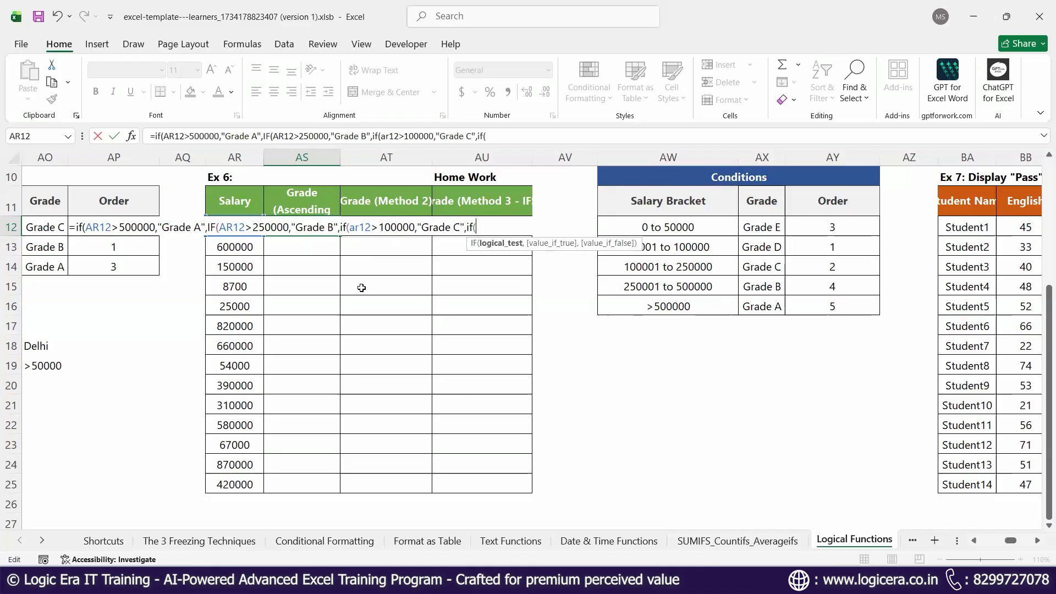
{"action": "type", "text": "ar12"}
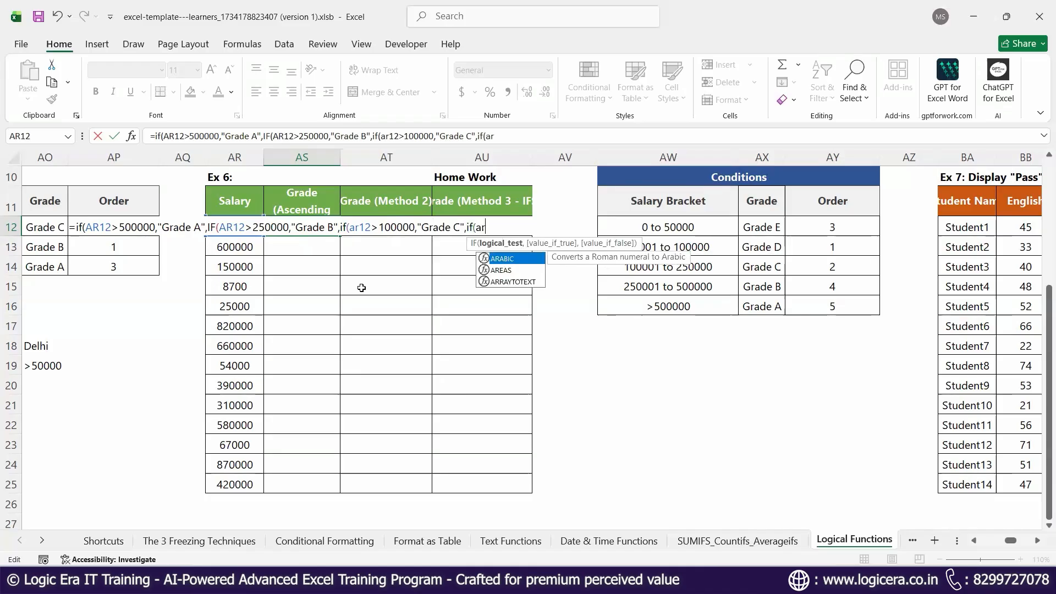
{"action": "type", "text": ","}
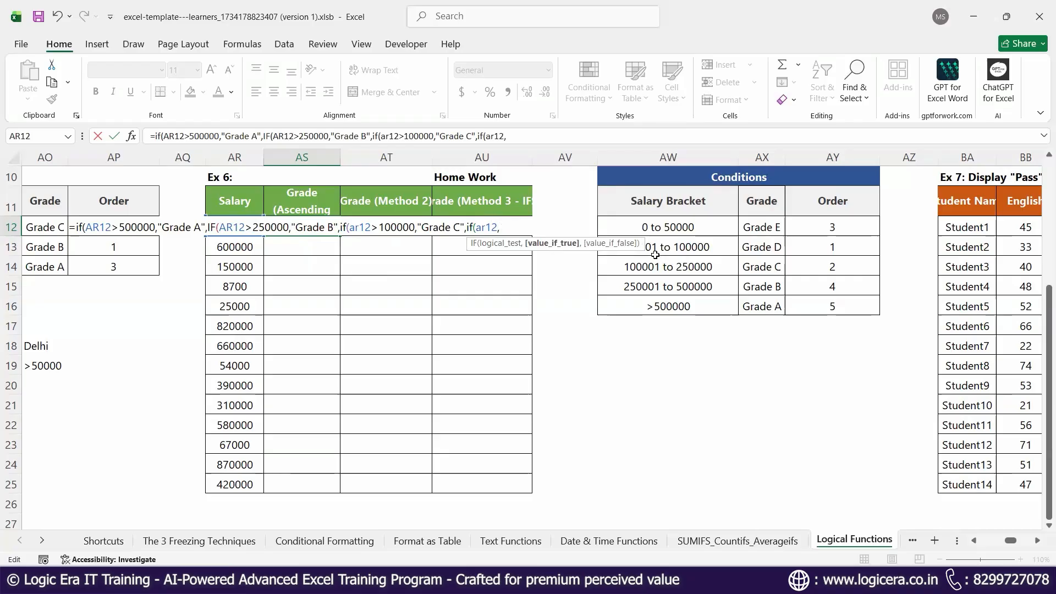
{"action": "key", "text": "BackSpace"}
{"action": "key", "text": "BackSpace"}
{"action": "key", "text": "BackSpace"}
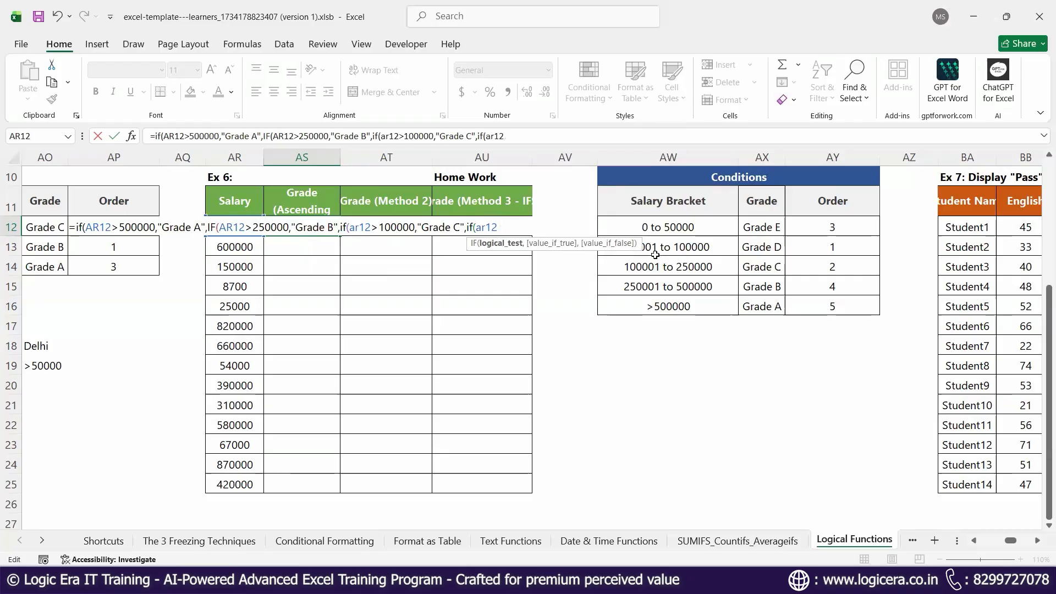
{"action": "key", "text": "BackSpace"}
{"action": "key", "text": "BackSpace"}
{"action": "type", "text": "ar"}
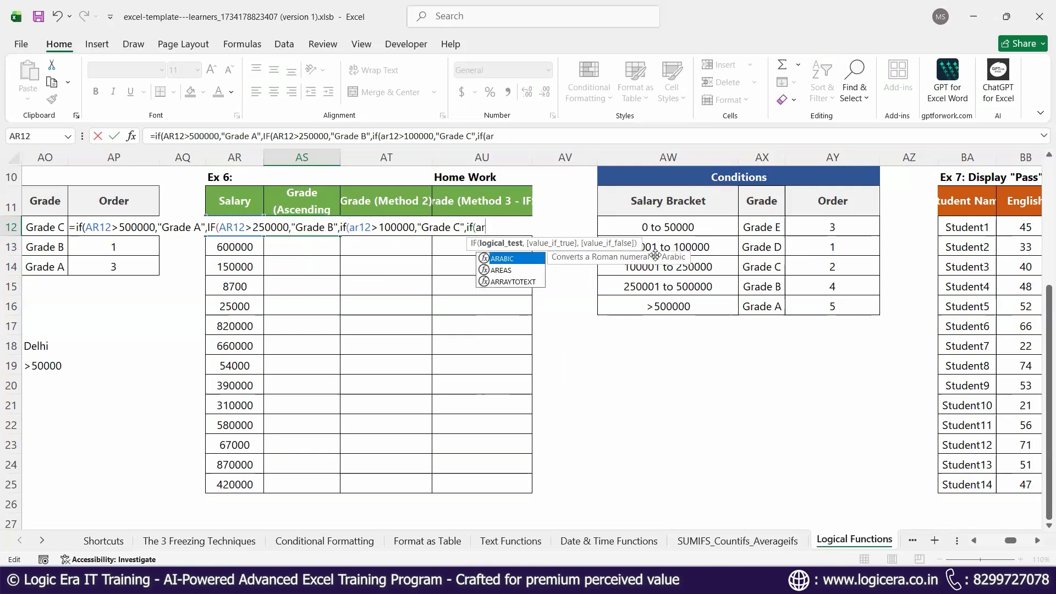
{"action": "type", "text": "12"}
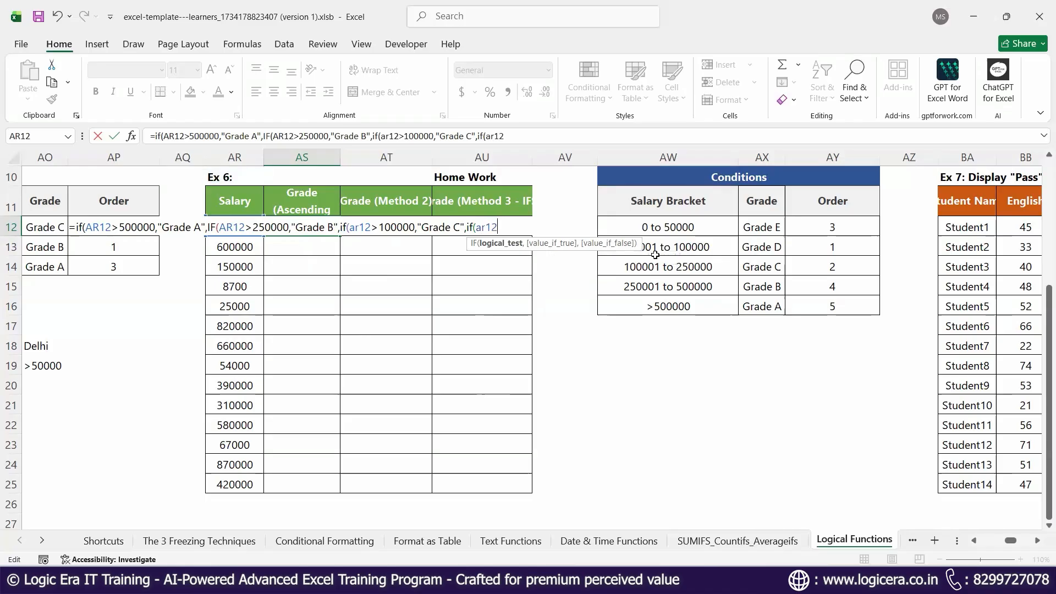
Set the fourth IF's condition to >50000, with "Grade D" if true and "Grade E" if false
{"action": "type", "text": ">50000,\""}
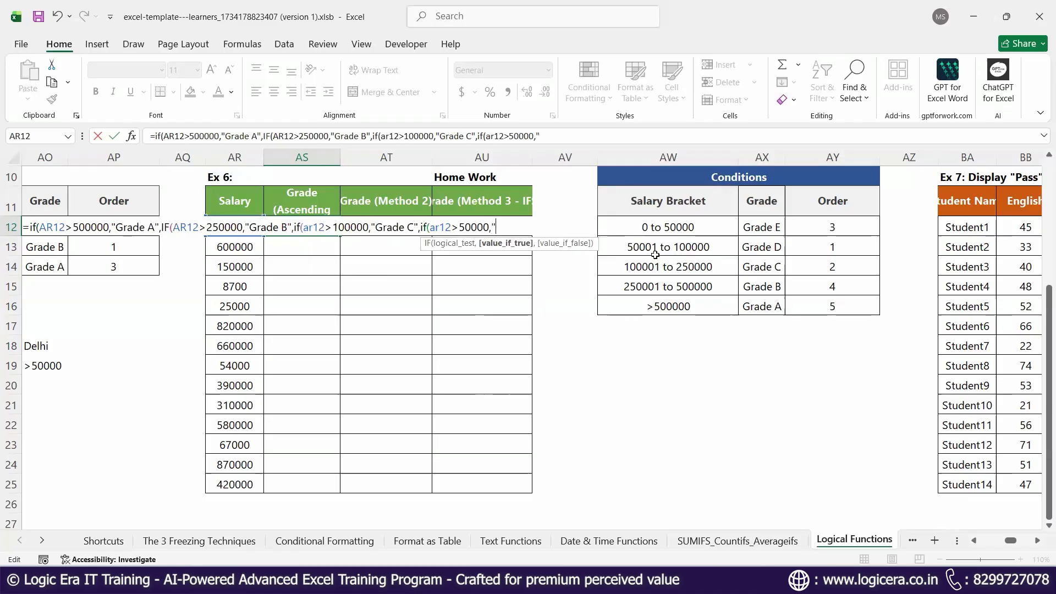
{"action": "type", "text": "Grade D\",\""}
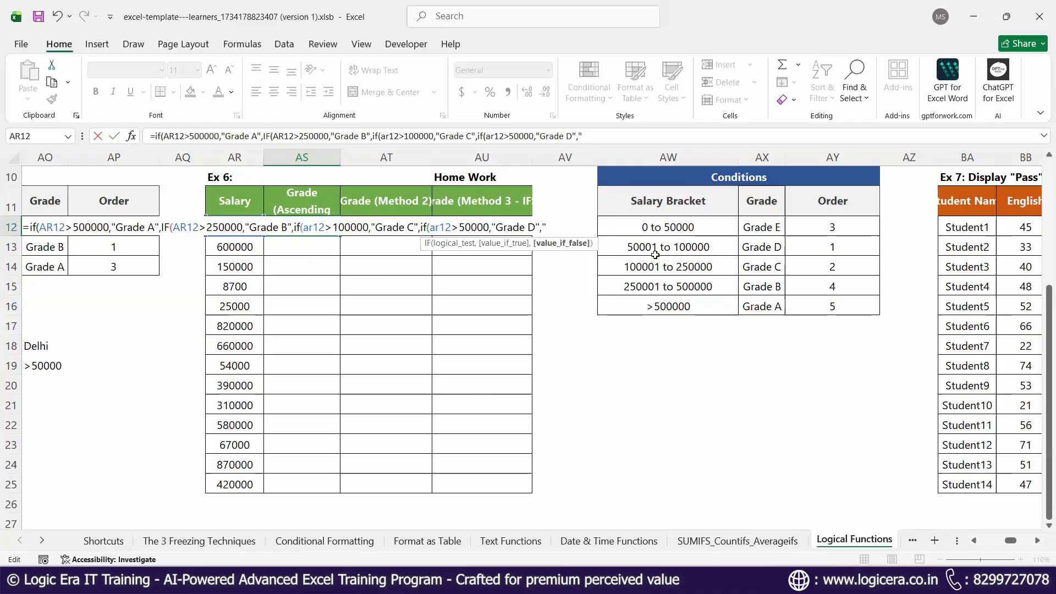
{"action": "type", "text": "Grade"}
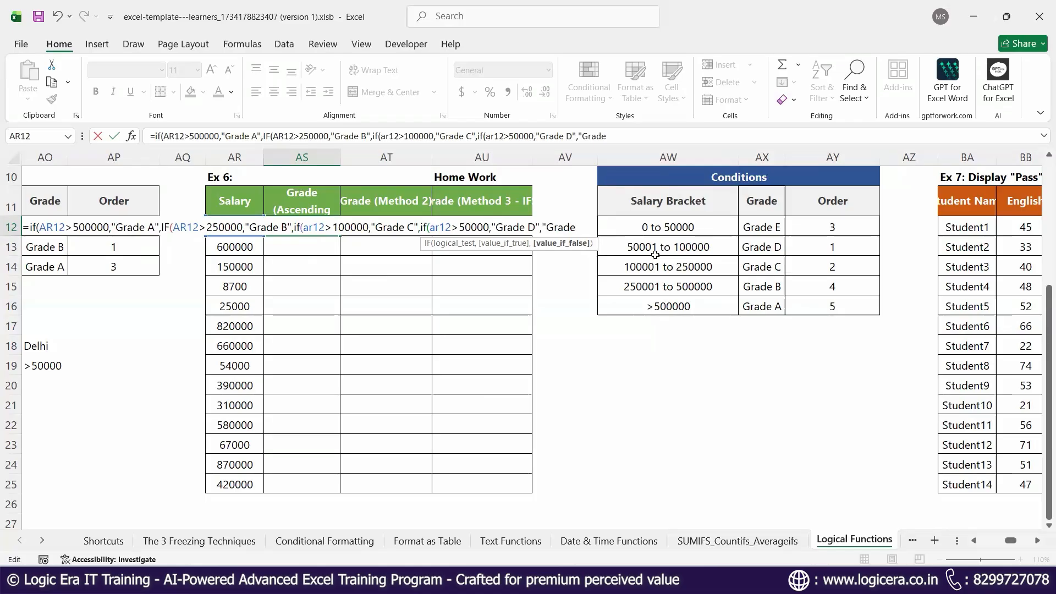
{"action": "type", "text": " E\""}
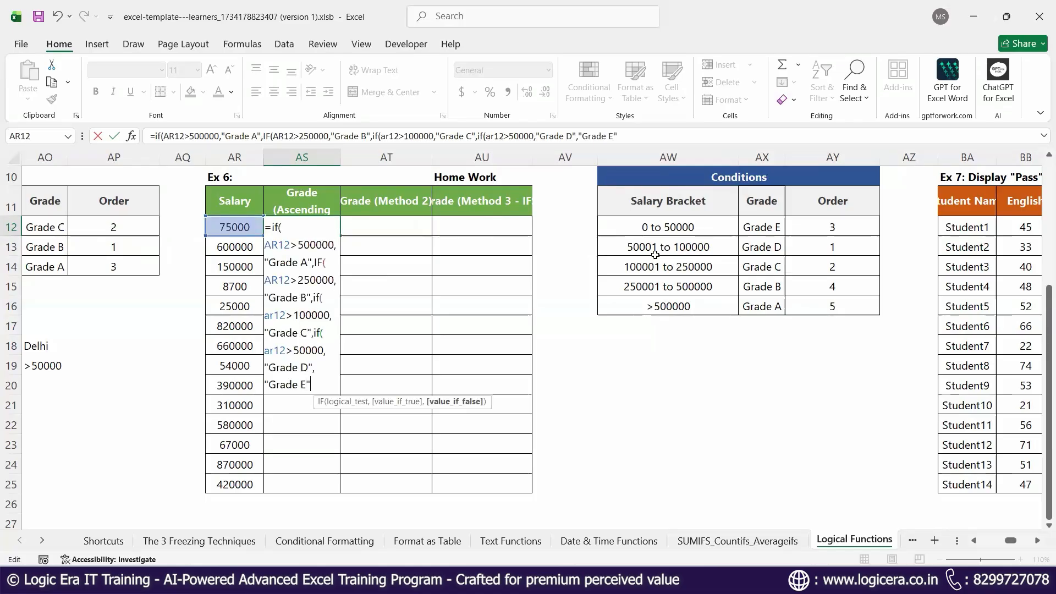
Close the nested IF formula in AS12, accept the parenthesis correction, and fill it down the grade column to AS25
{"action": "type", "text": ")"}
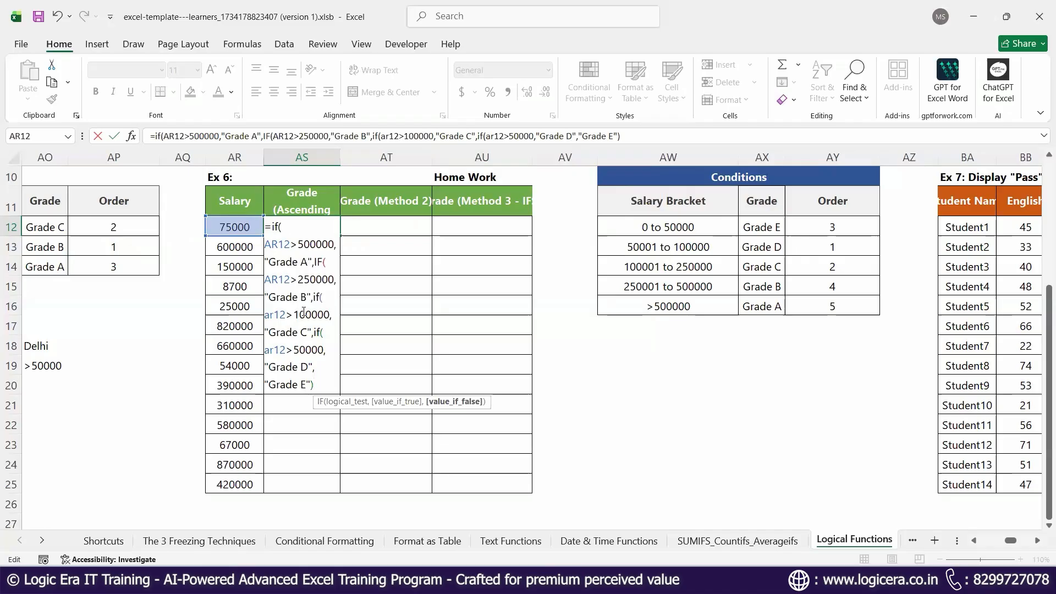
{"action": "key", "text": "Return"}
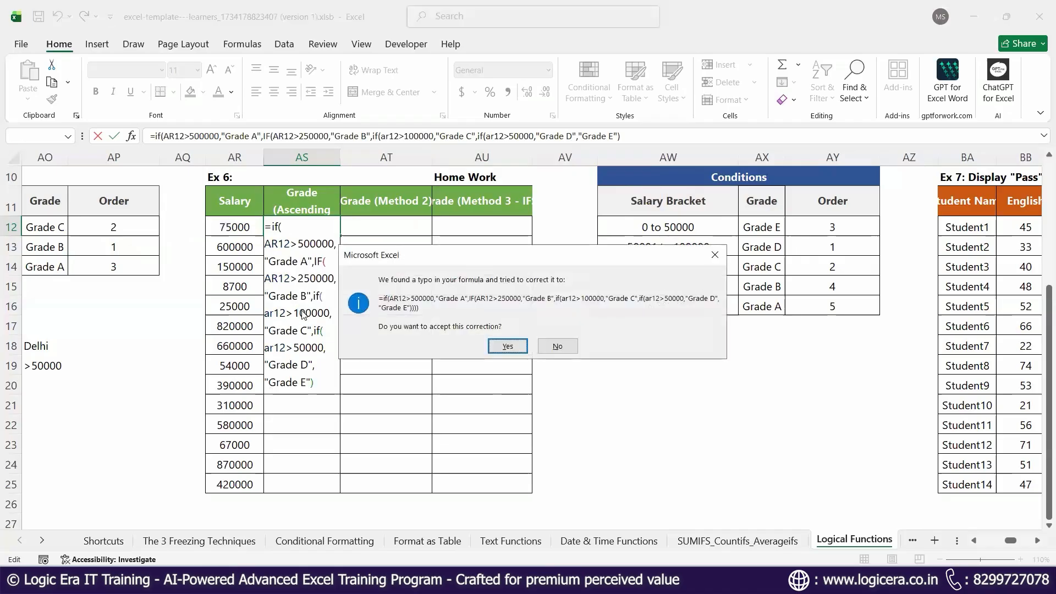
{"action": "left_click", "coordinate": [508, 346]}
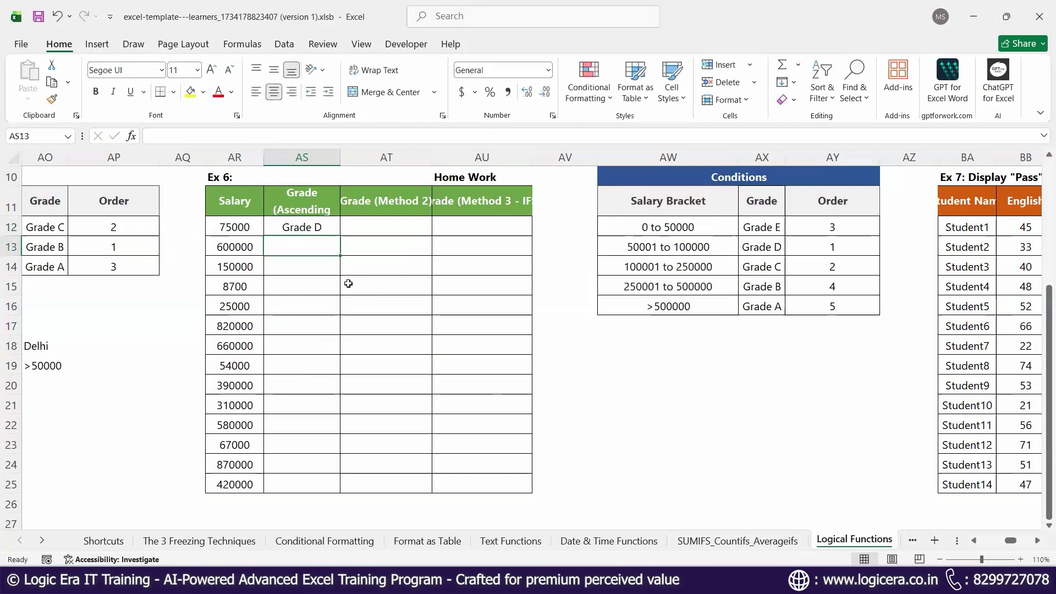
{"action": "left_click", "coordinate": [325, 232]}
{"action": "double_click", "coordinate": [340, 236]}
{"action": "left_click", "coordinate": [313, 324]}
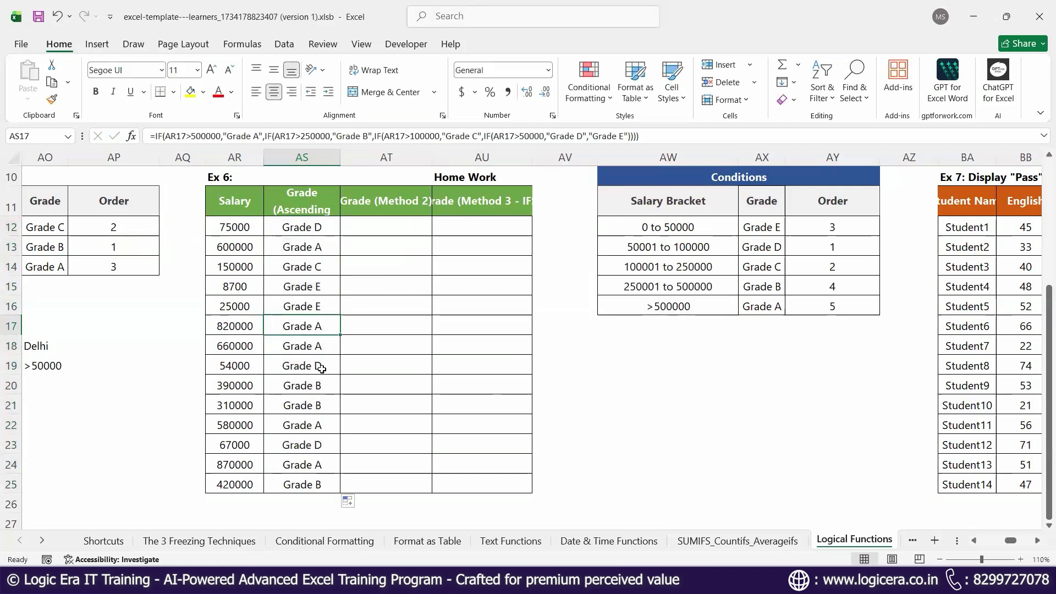
{"action": "scroll", "coordinate": [481, 312], "scroll_direction": "up", "scroll_amount": 1}
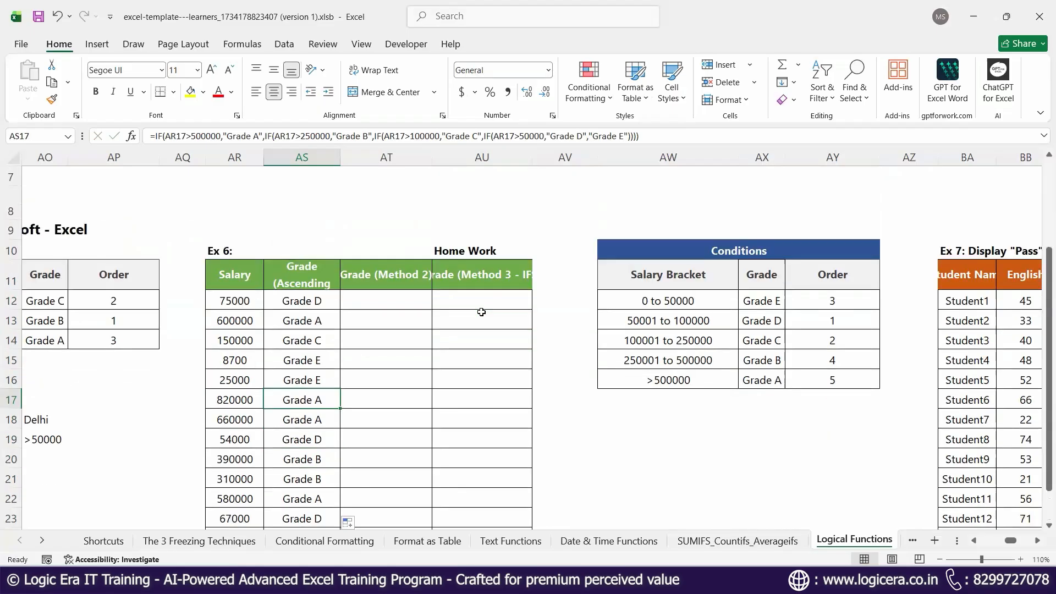
{"action": "left_click", "coordinate": [366, 212]}
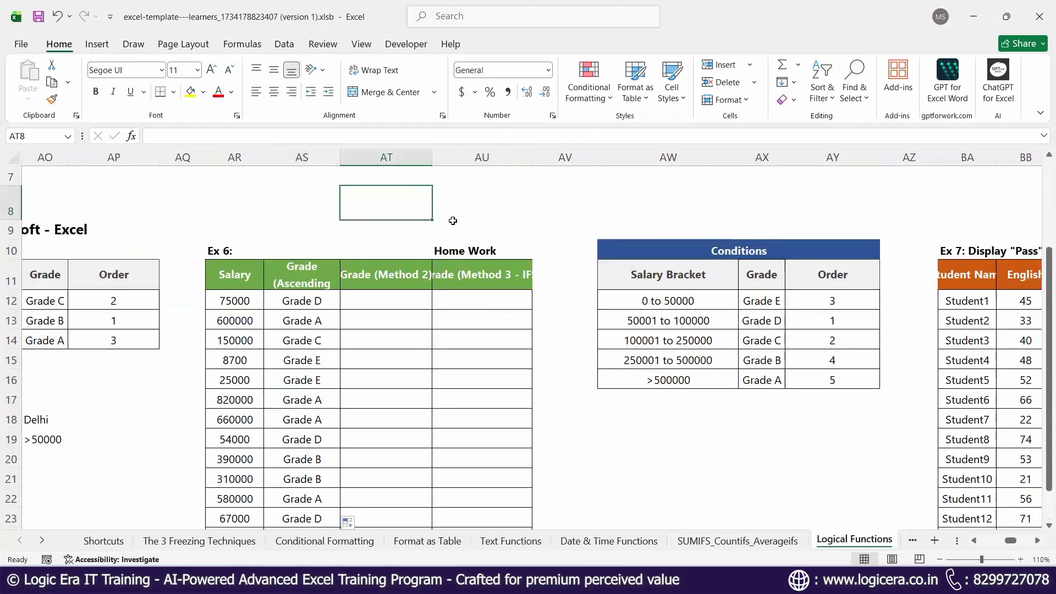
{"action": "type", "text": "=if"}
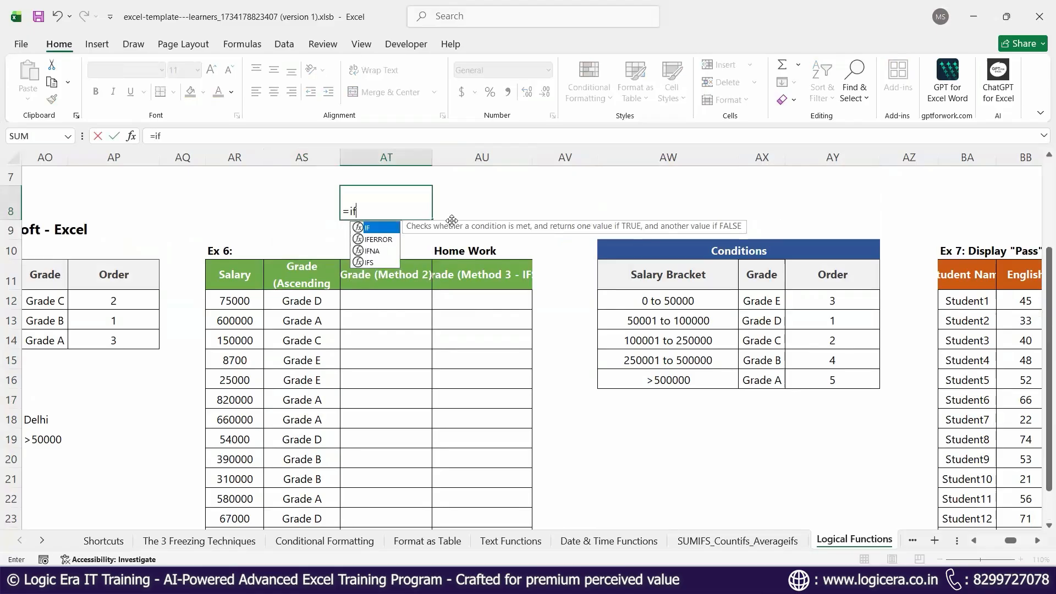
{"action": "key", "text": "BackSpace"}
{"action": "key", "text": "BackSpace"}
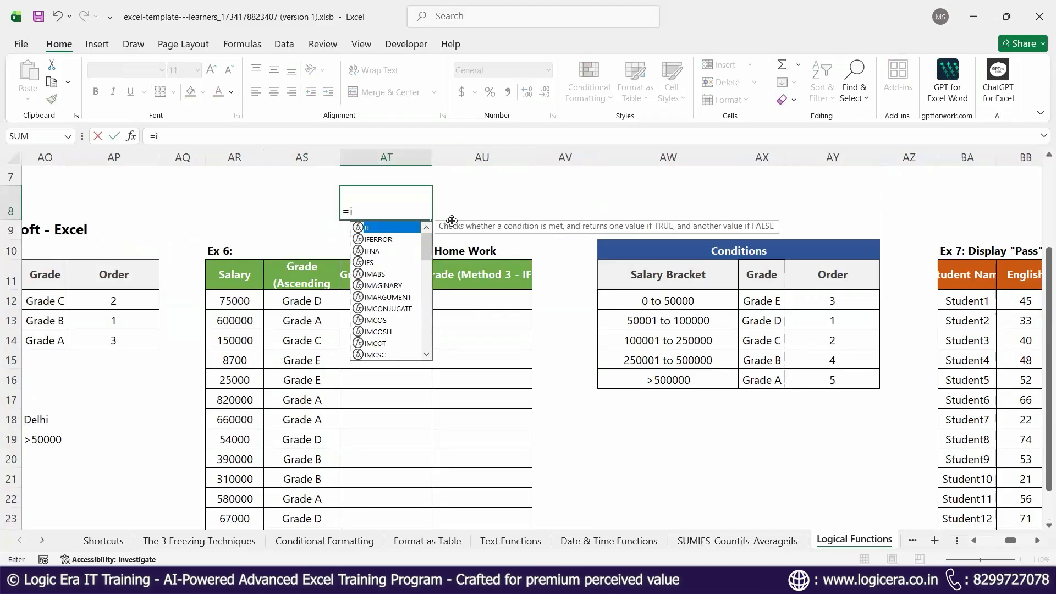
{"action": "key", "text": "BackSpace"}
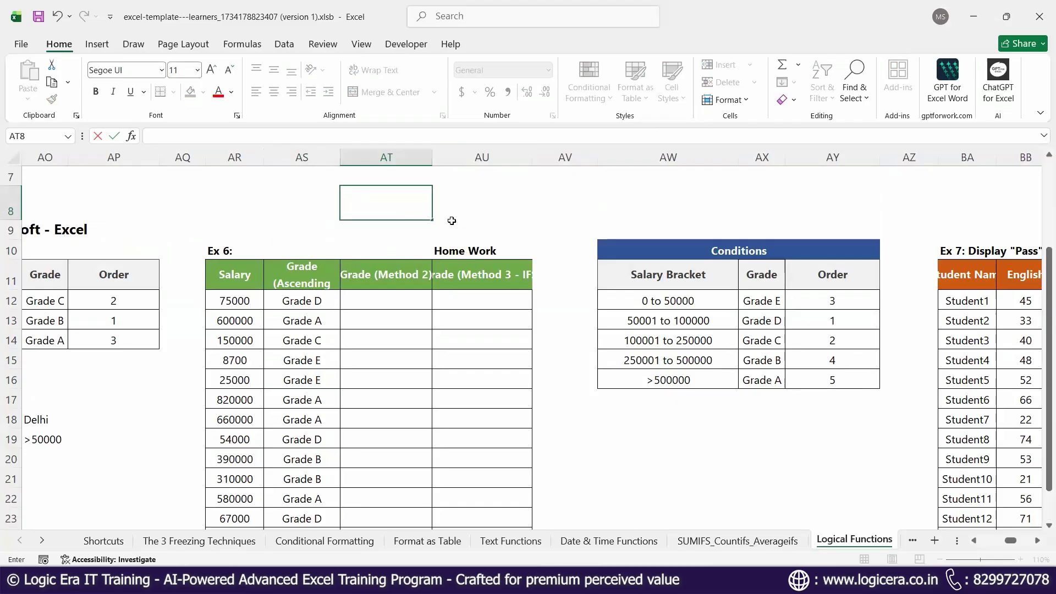
{"action": "key", "text": "Return"}
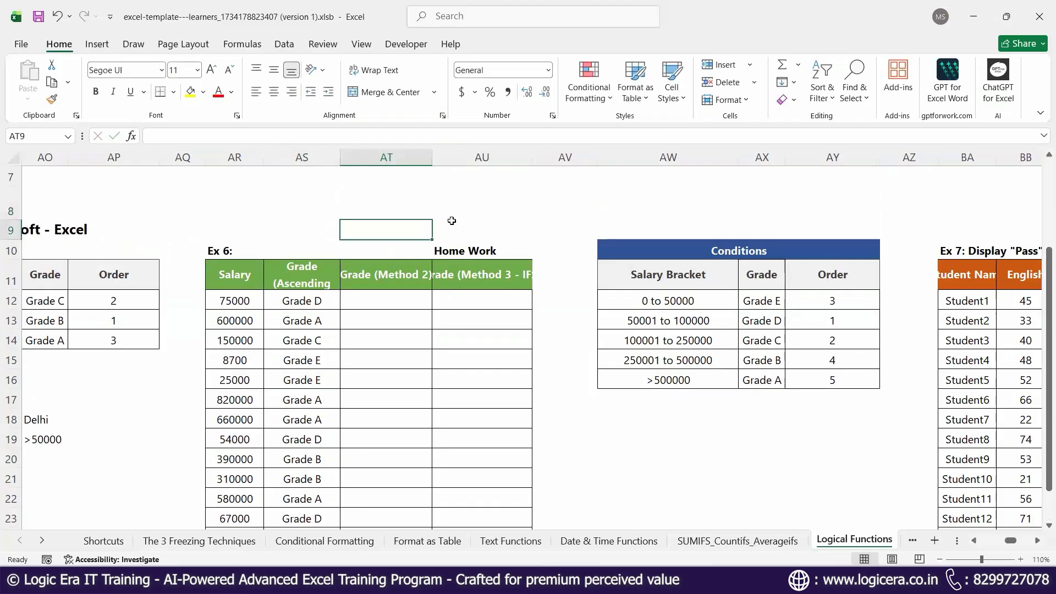
Start an IFS formula in AT12 of the Method 2 column, with AR12>500000 returning "Grade A" as the first pair
{"action": "scroll", "coordinate": [452, 220], "scroll_direction": "down", "scroll_amount": 1}
{"action": "left_click", "coordinate": [389, 223]}
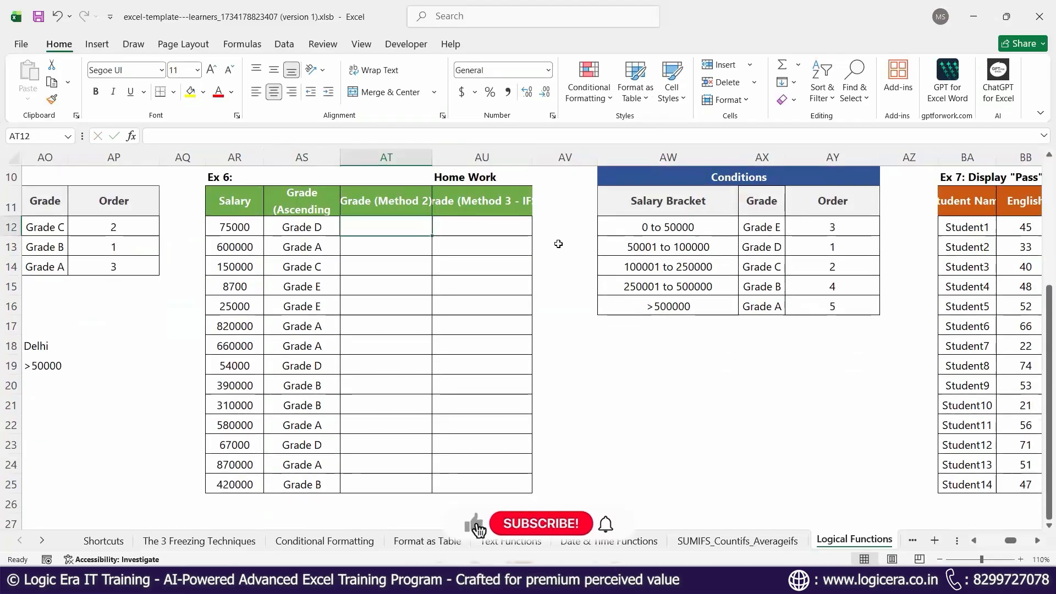
{"action": "type", "text": "=if"}
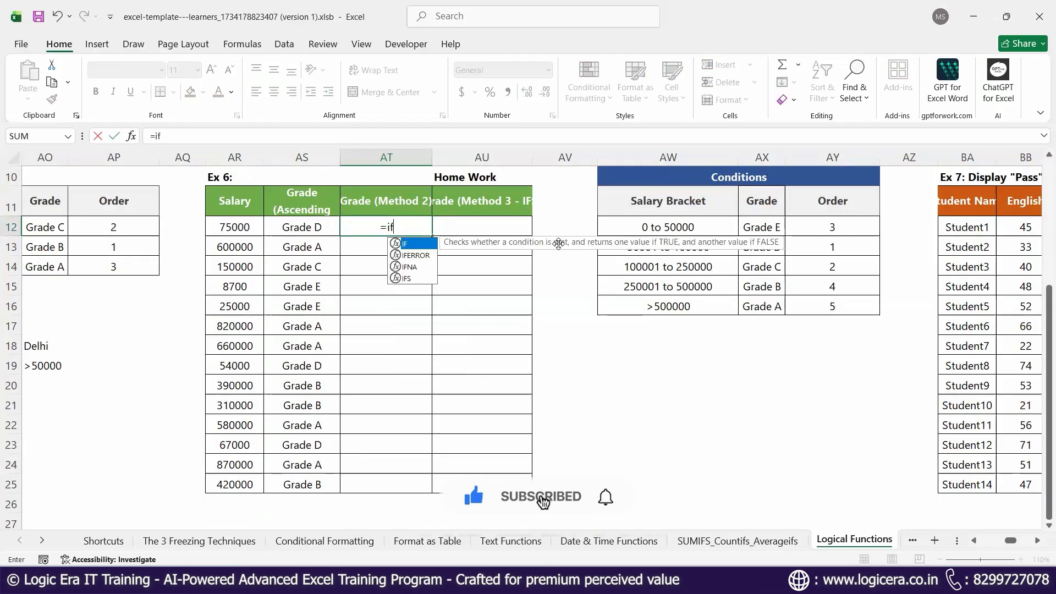
{"action": "type", "text": "s"}
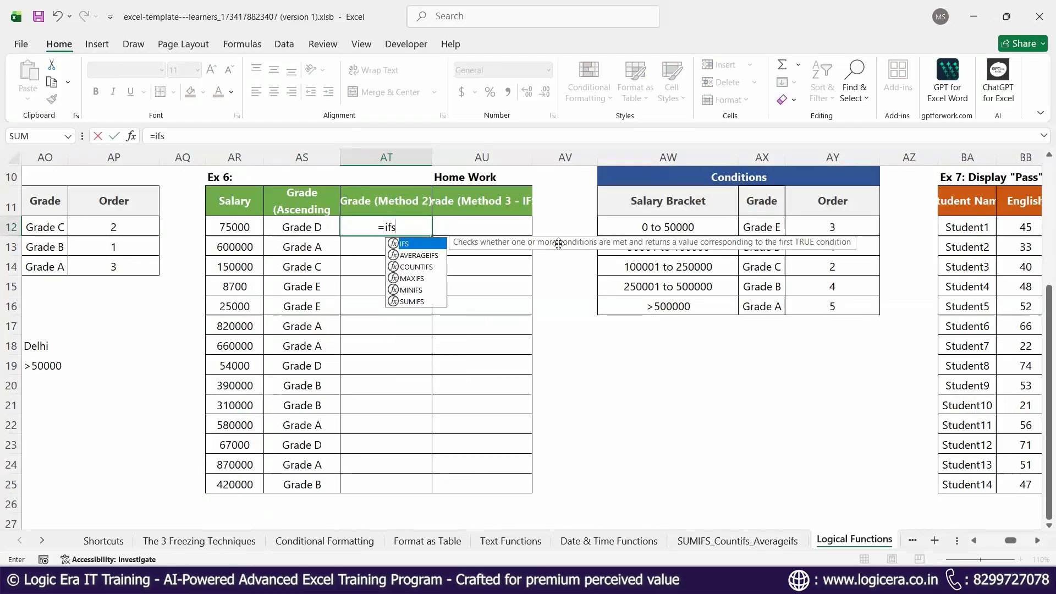
{"action": "key", "text": "Tab"}
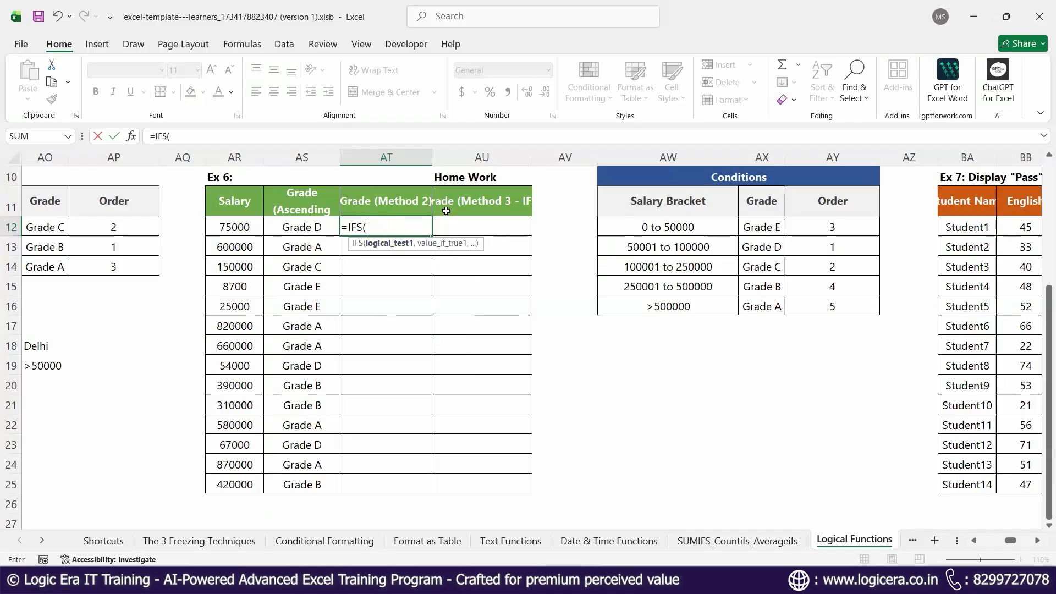
{"action": "left_click", "coordinate": [236, 226]}
{"action": "type", "text": ">"}
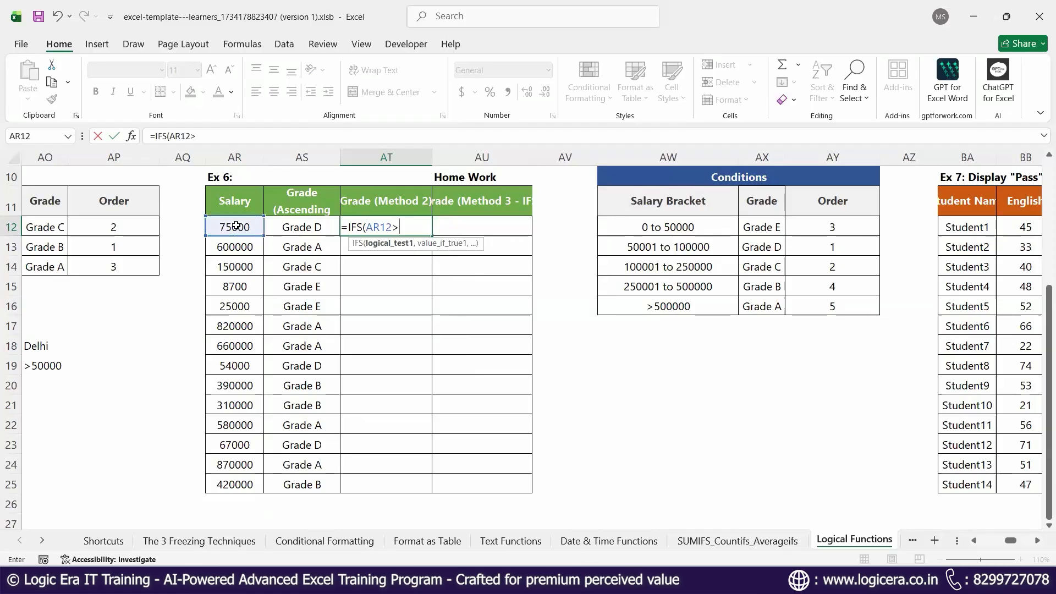
{"action": "type", "text": "="}
{"action": "key", "text": "BackSpace"}
{"action": "type", "text": "500000"}
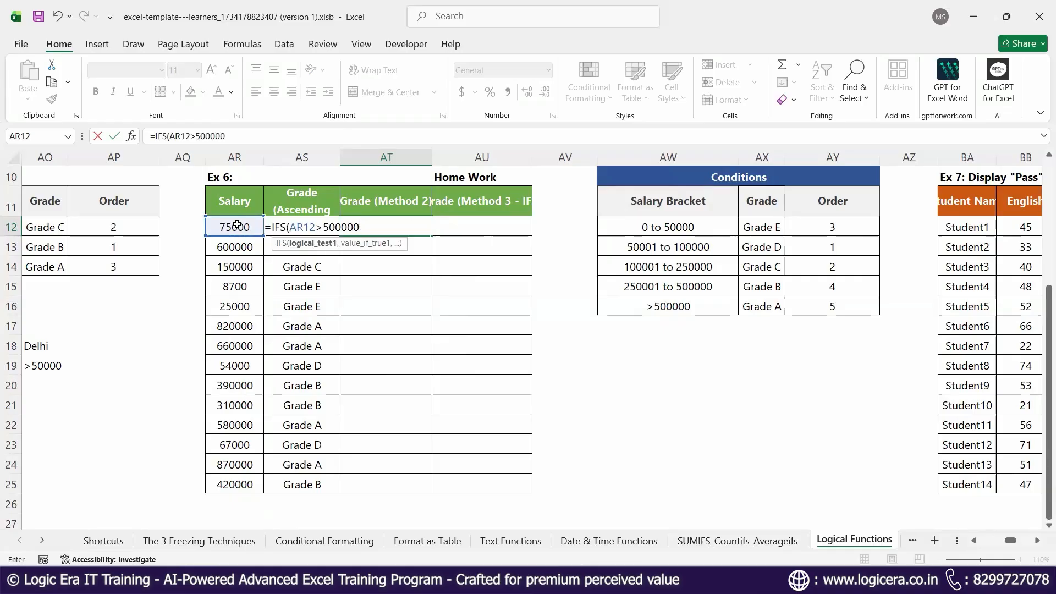
{"action": "type", "text": ",\""}
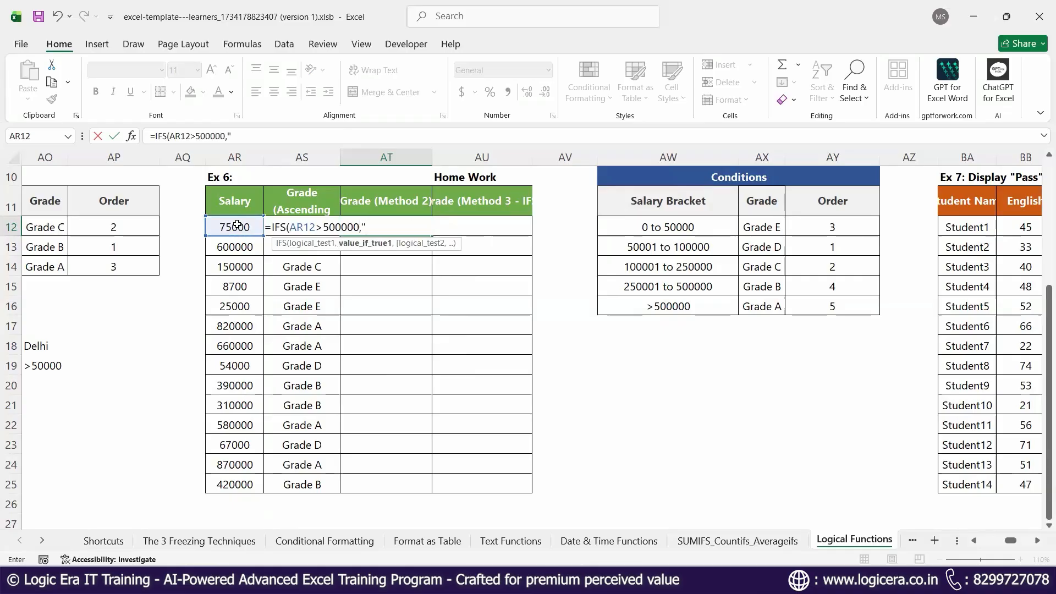
{"action": "type", "text": "Grade"}
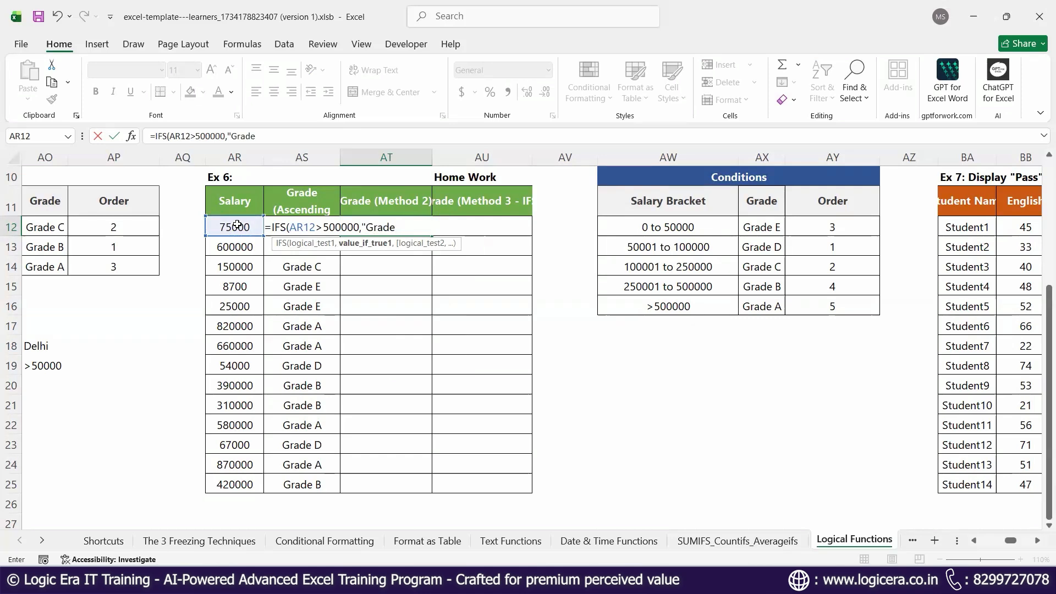
{"action": "type", "text": " A\","}
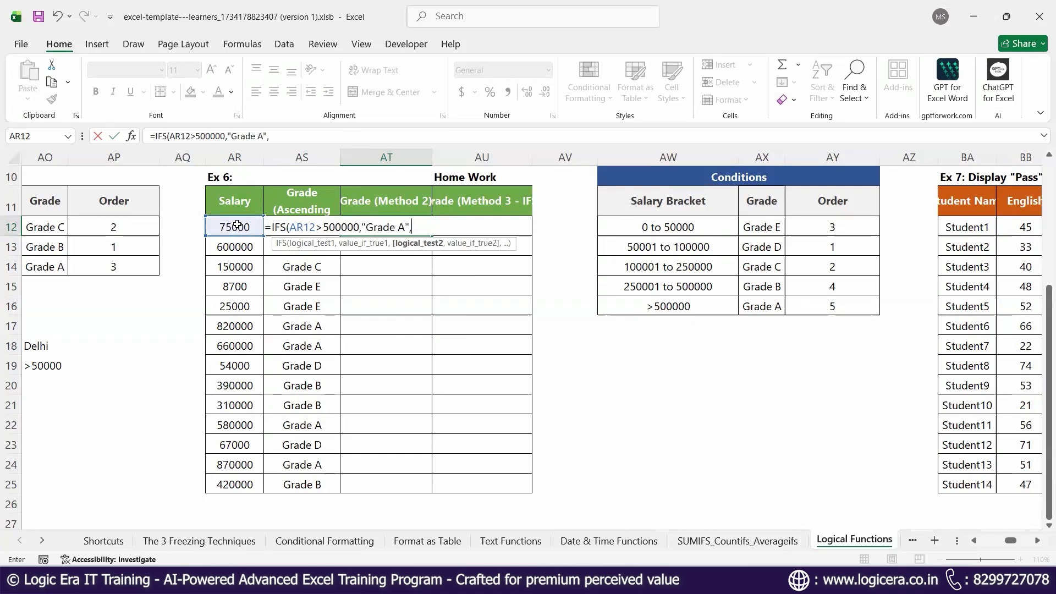
Add the second IFS condition, AR12>250000, returning "Grade B"
{"action": "left_click", "coordinate": [237, 225]}
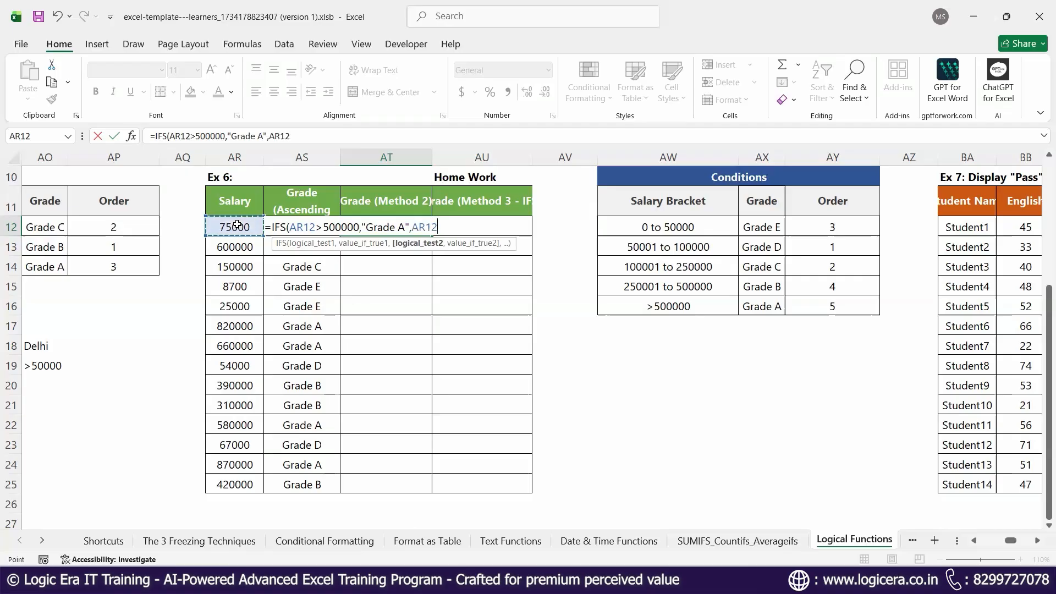
{"action": "type", "text": ">"}
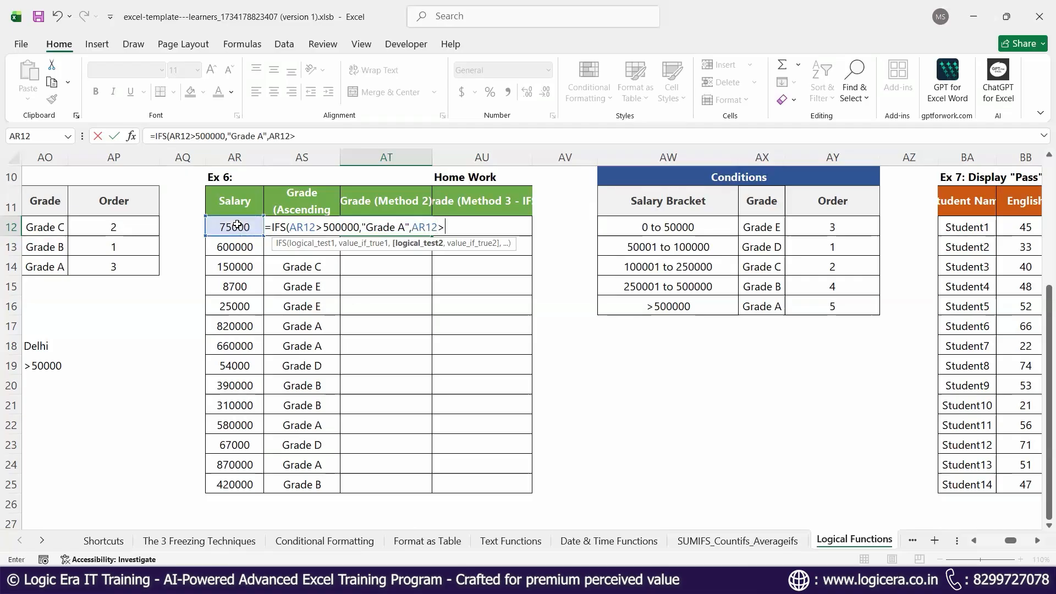
{"action": "type", "text": "25000"}
{"action": "type", "text": "0,"}
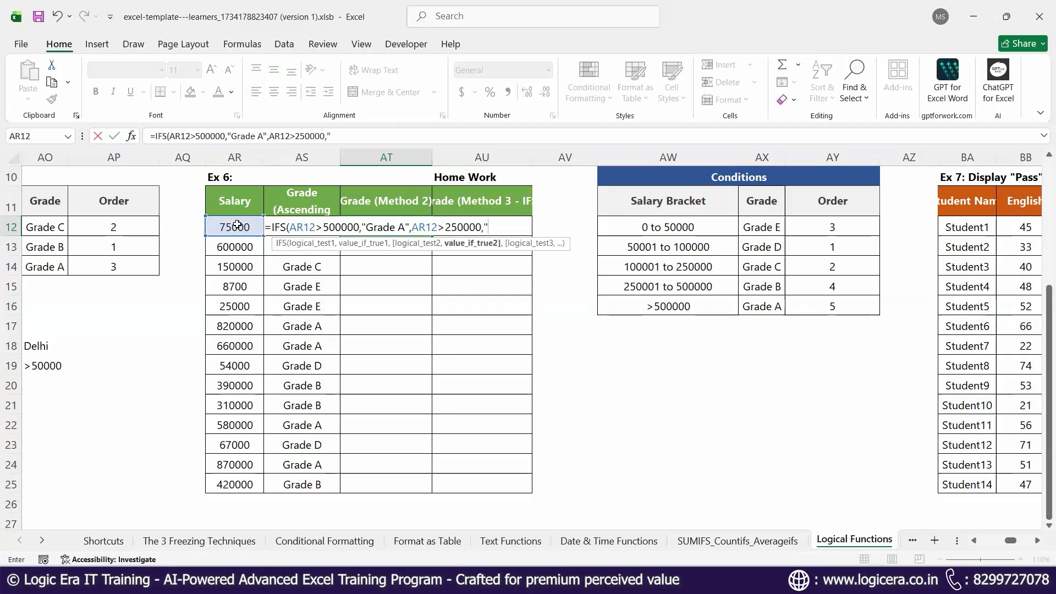
{"action": "type", "text": "\"Grade B\","}
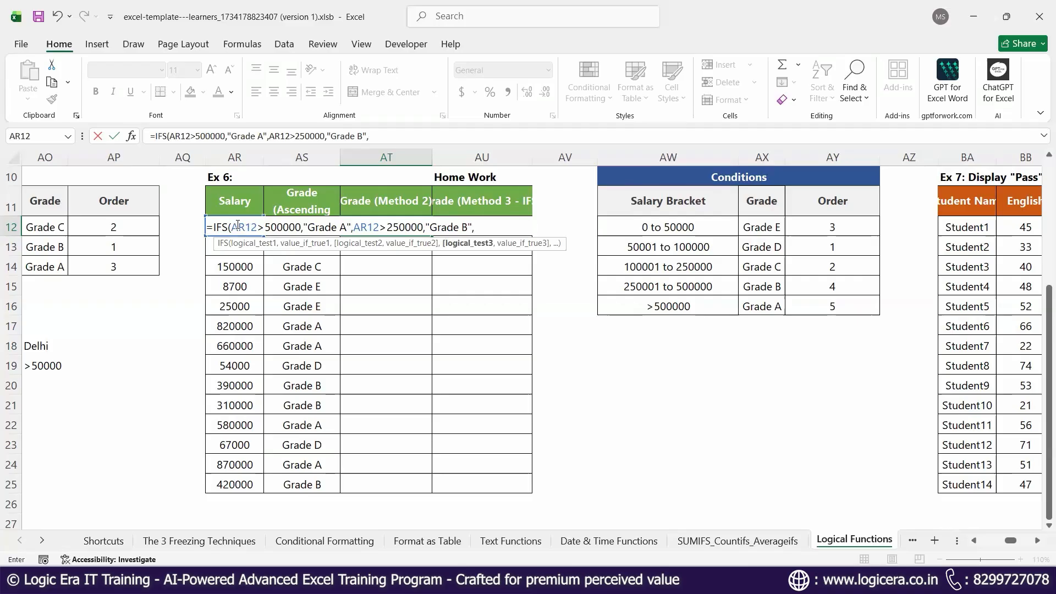
Add the third IFS condition, AR12>100000, with "Grade C" as its result
{"action": "type", "text": "ar"}
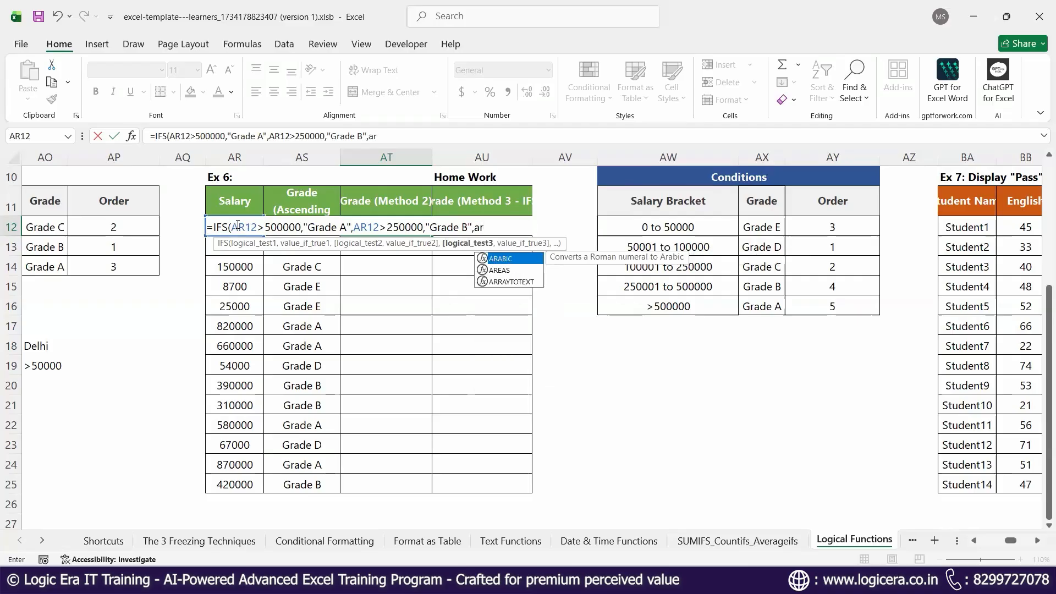
{"action": "type", "text": "12"}
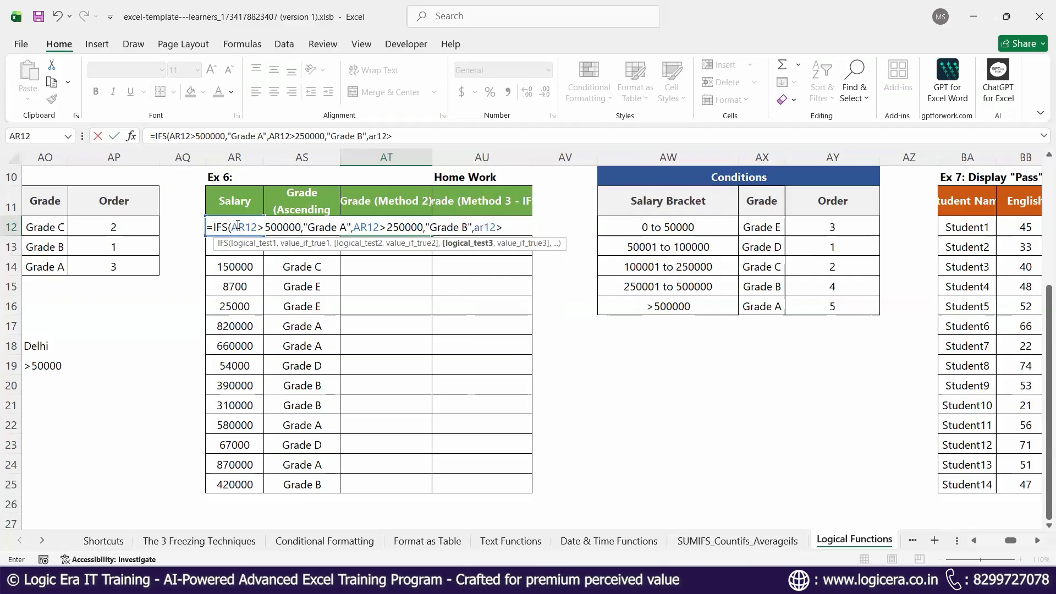
{"action": "type", "text": ">100000,\""}
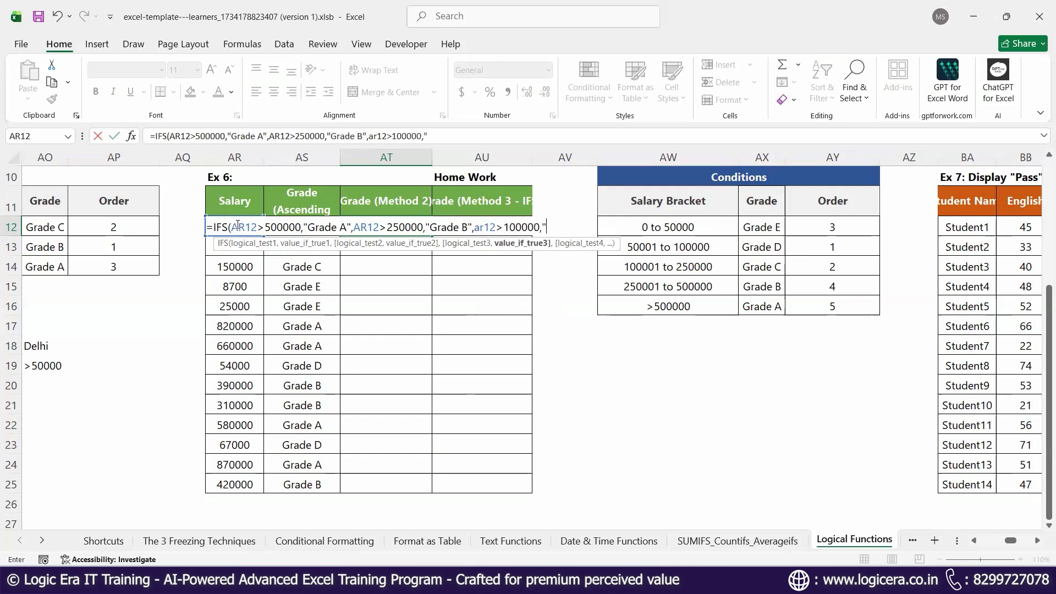
{"action": "type", "text": "G"}
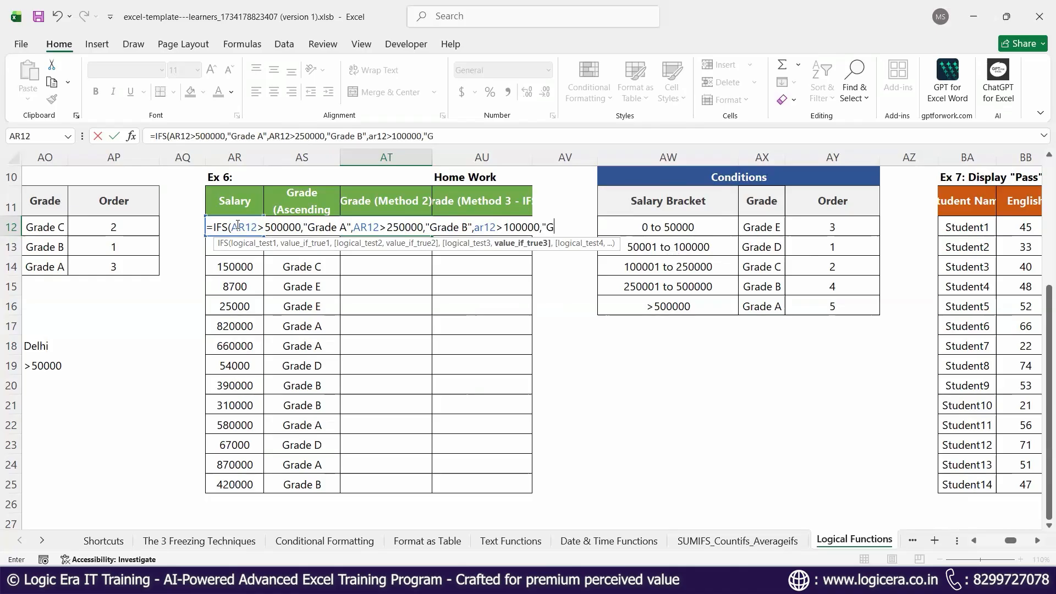
{"action": "type", "text": "rade"}
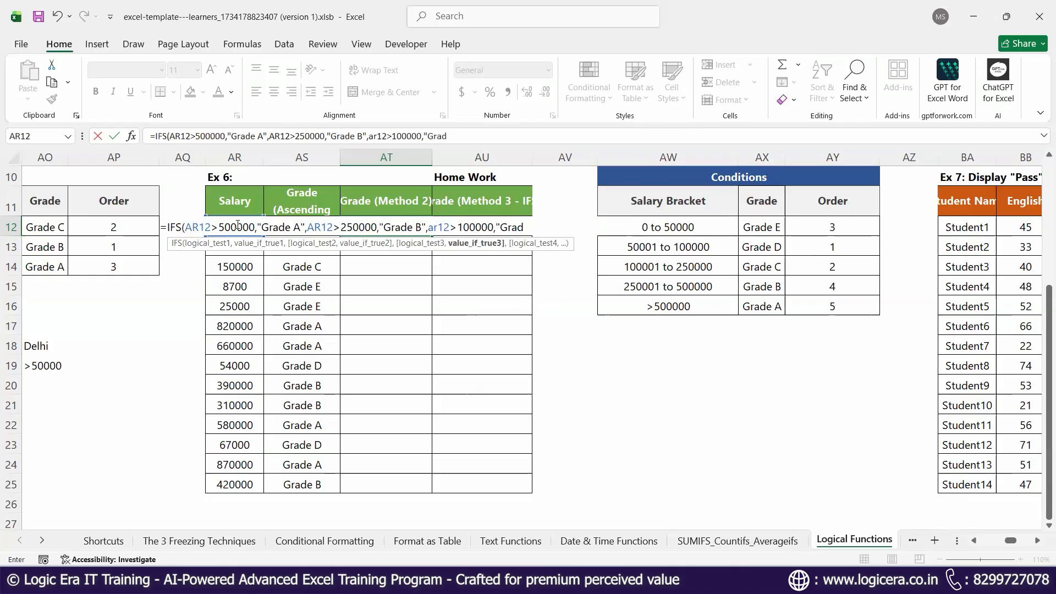
{"action": "type", "text": " C\","}
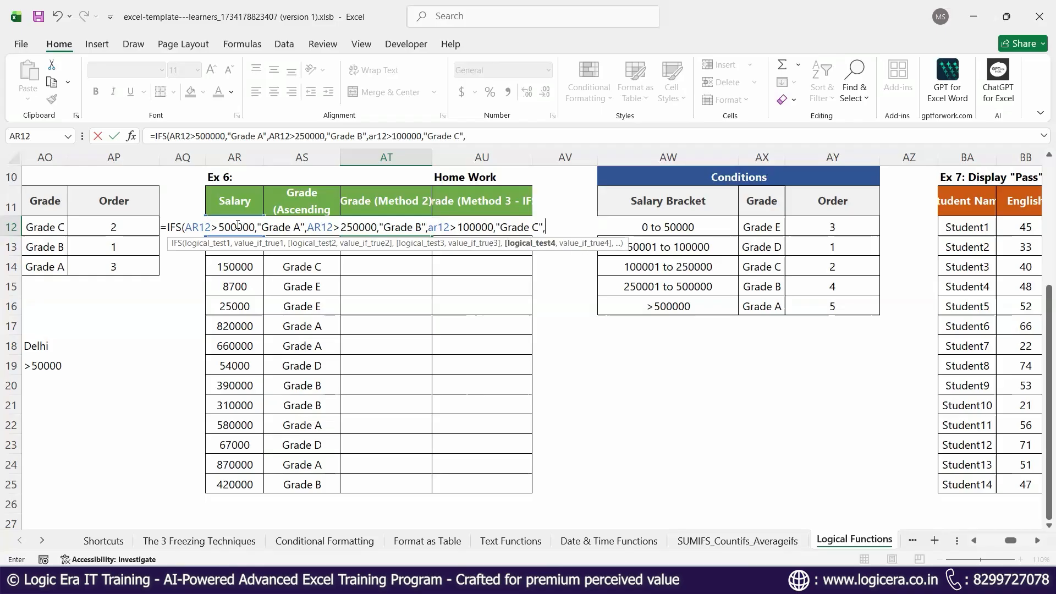
Add the fourth IFS condition AR12>50000 returning "Grade D", put "Grade E" as the final argument, and close the parenthesis
{"action": "type", "text": "ar12"}
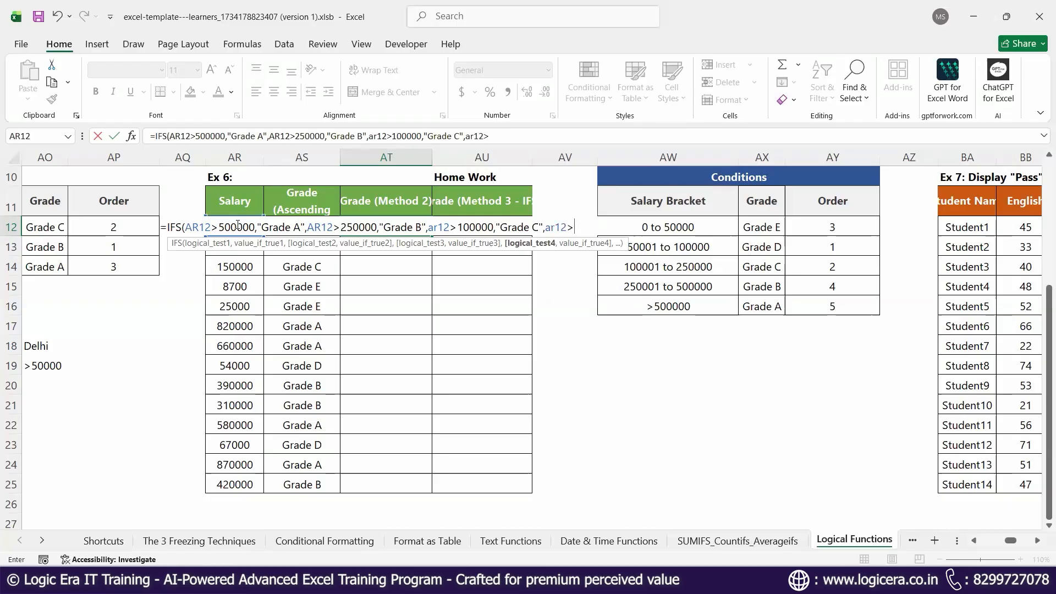
{"action": "type", "text": ">50000,"}
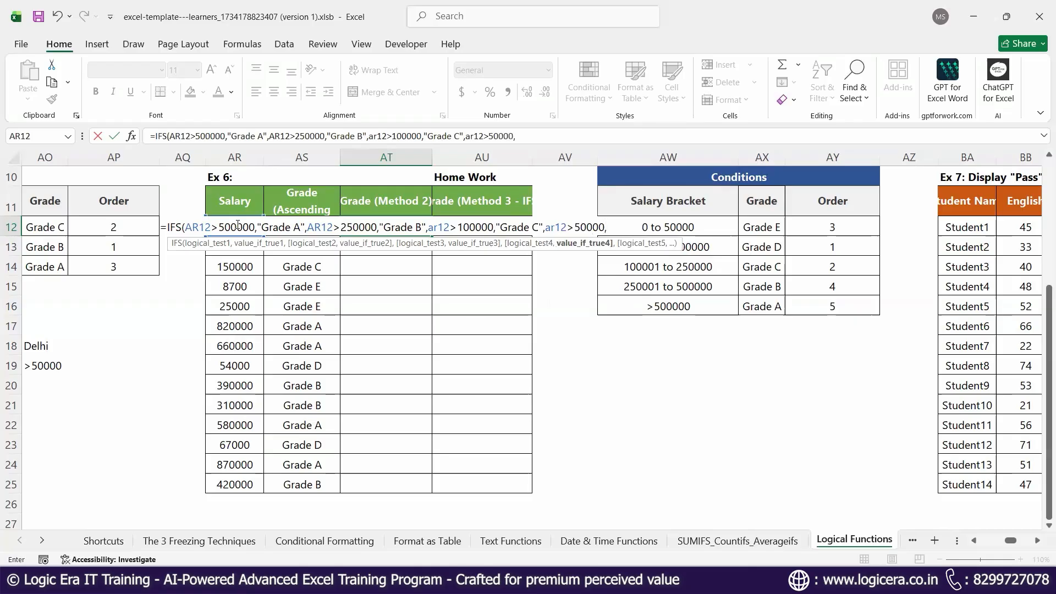
{"action": "type", "text": "\"Grade"}
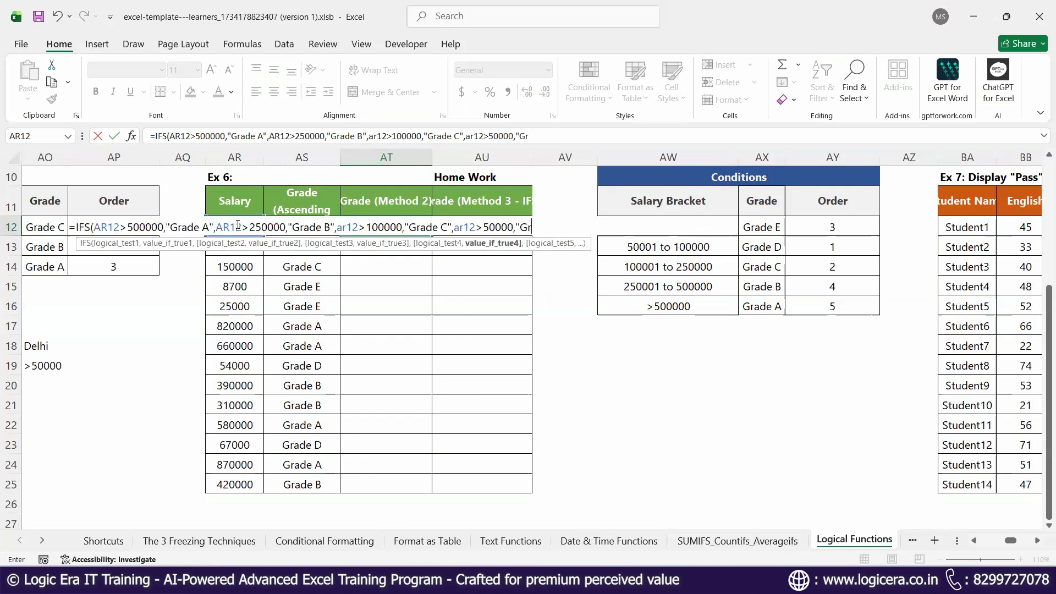
{"action": "type", "text": " D\",\"G"}
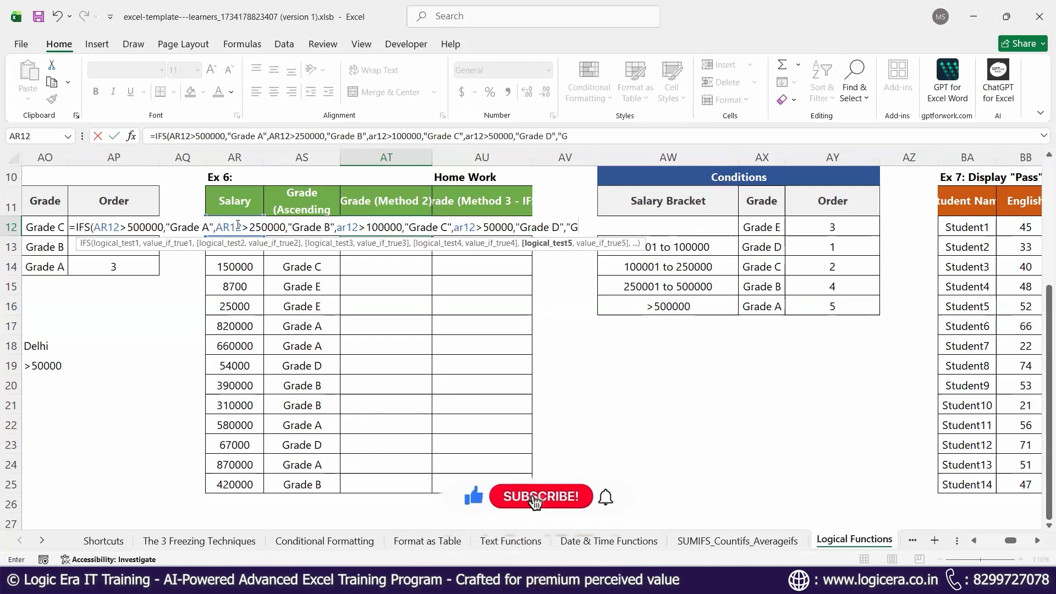
{"action": "type", "text": "rade E"}
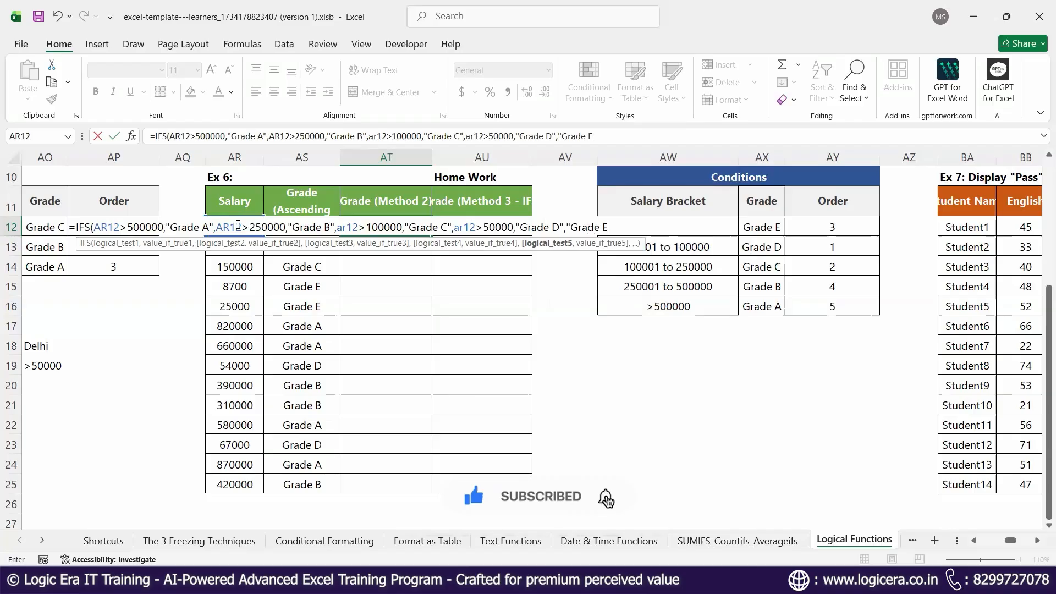
{"action": "type", "text": "\")"}
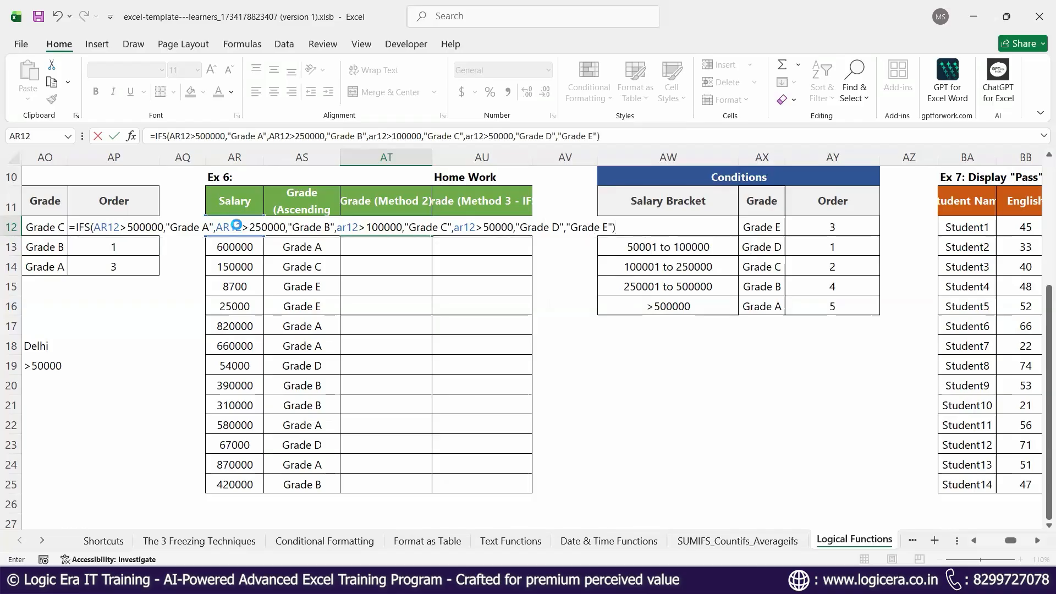
Try to enter the IFS formula in AT12, then remove the lone "Grade E" final argument
{"action": "key", "text": "Return"}
{"action": "key", "text": "Return"}
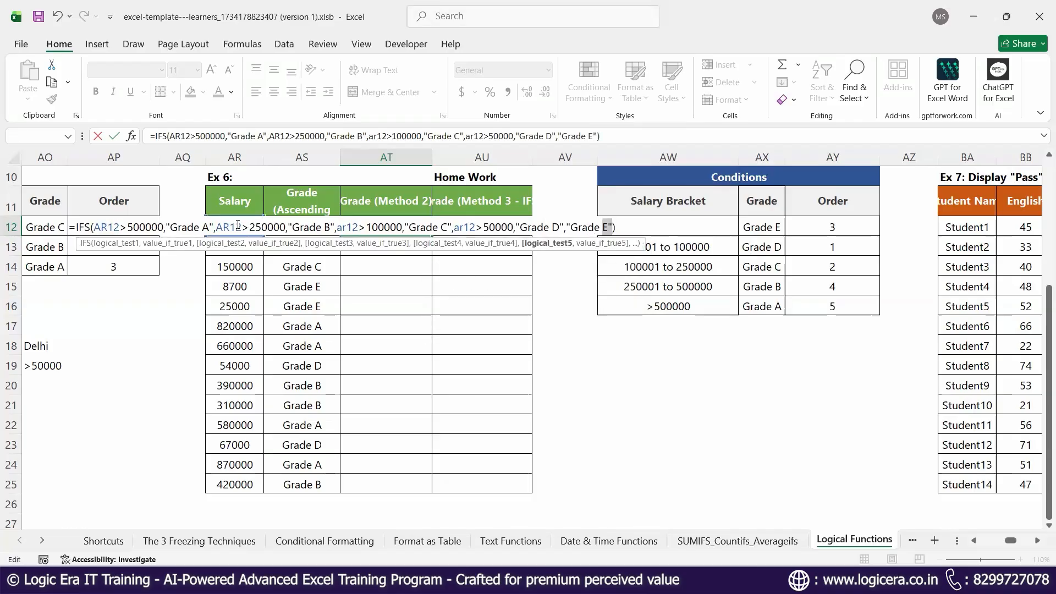
{"action": "key", "text": "BackSpace"}
{"action": "key", "text": "BackSpace"}
{"action": "key", "text": "BackSpace"}
{"action": "key", "text": "BackSpace"}
{"action": "key", "text": "BackSpace"}
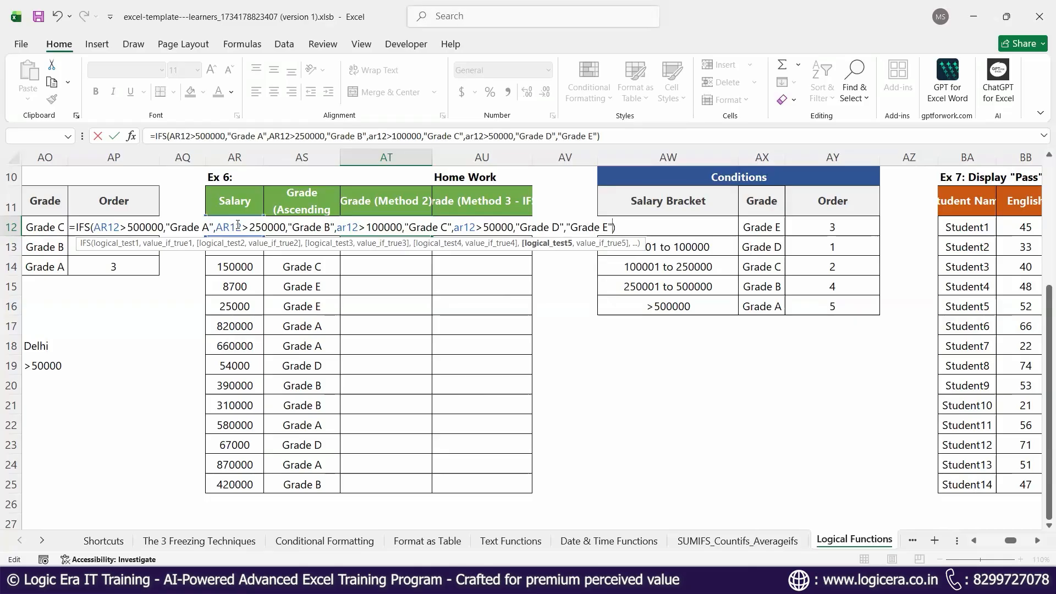
{"action": "key", "text": "BackSpace"}
{"action": "key", "text": "BackSpace"}
{"action": "key", "text": "BackSpace"}
Add AR12<50000 with the result "Grade E" as the fifth IFS pair in AT12 and enter the formula
{"action": "type", "text": "ar12<"}
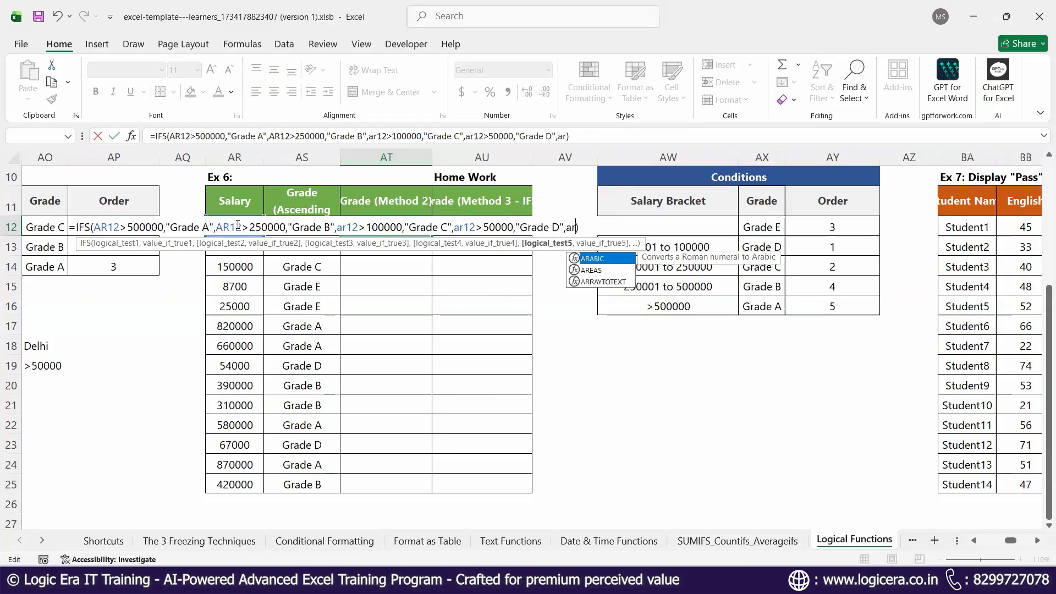
{"action": "type", "text": "50000"}
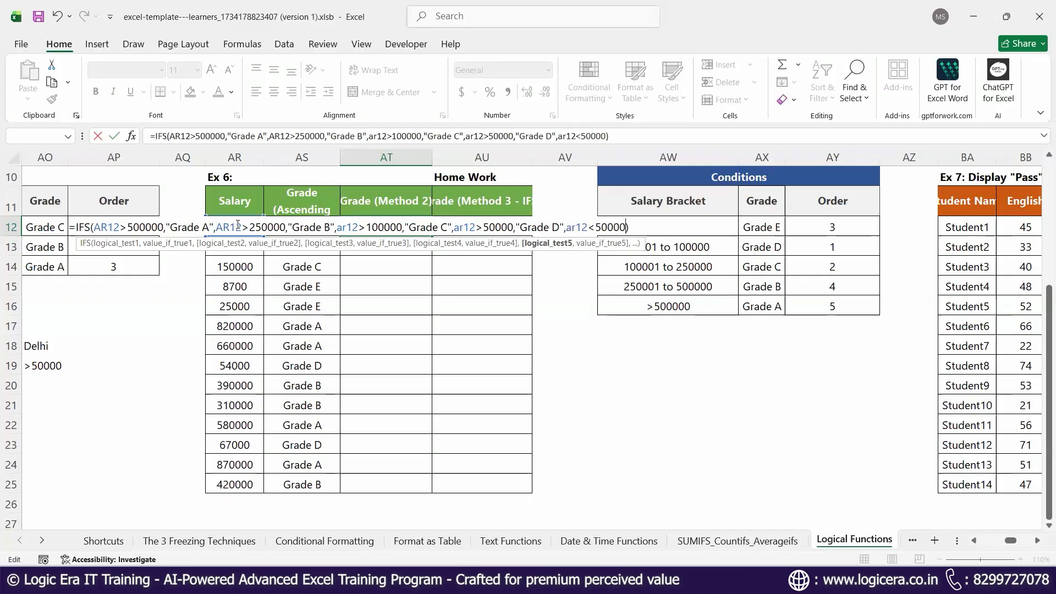
{"action": "type", "text": ",\""}
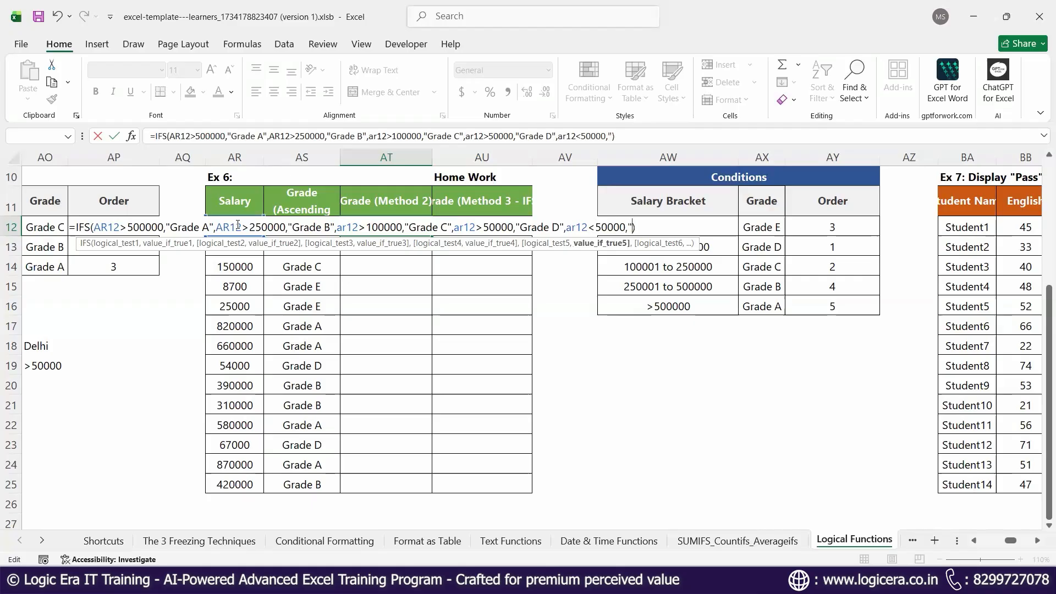
{"action": "type", "text": "Grade E\""}
{"action": "key", "text": "Return"}
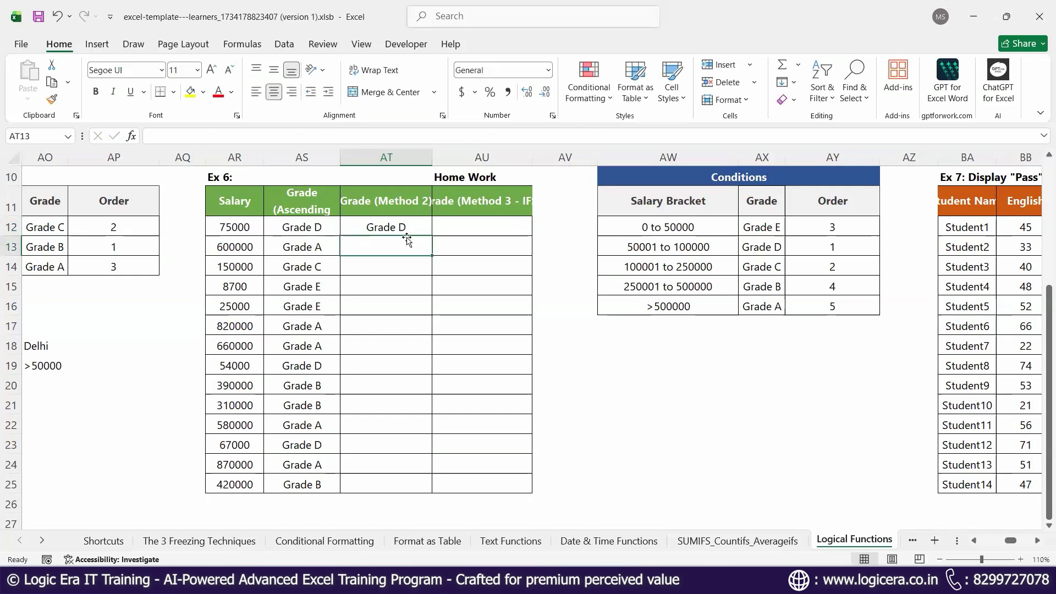
Fill the IFS formula from AT12 down the Method 2 column to AT25 and review the arguments in AT12
{"action": "key", "text": "Up"}
{"action": "double_click", "coordinate": [434, 237]}
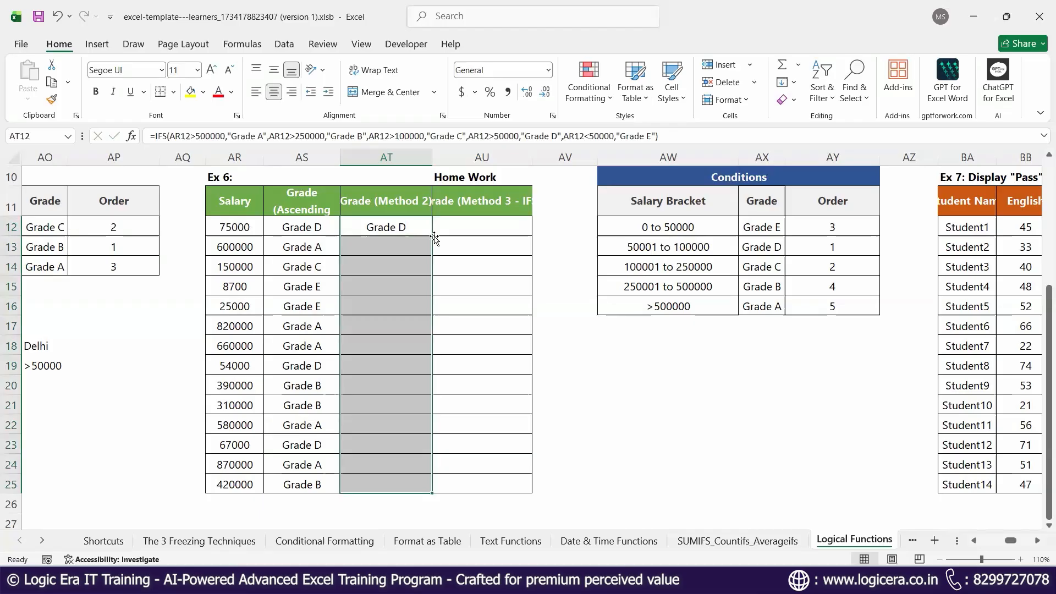
{"action": "left_click", "coordinate": [379, 282]}
{"action": "double_click", "coordinate": [388, 228]}
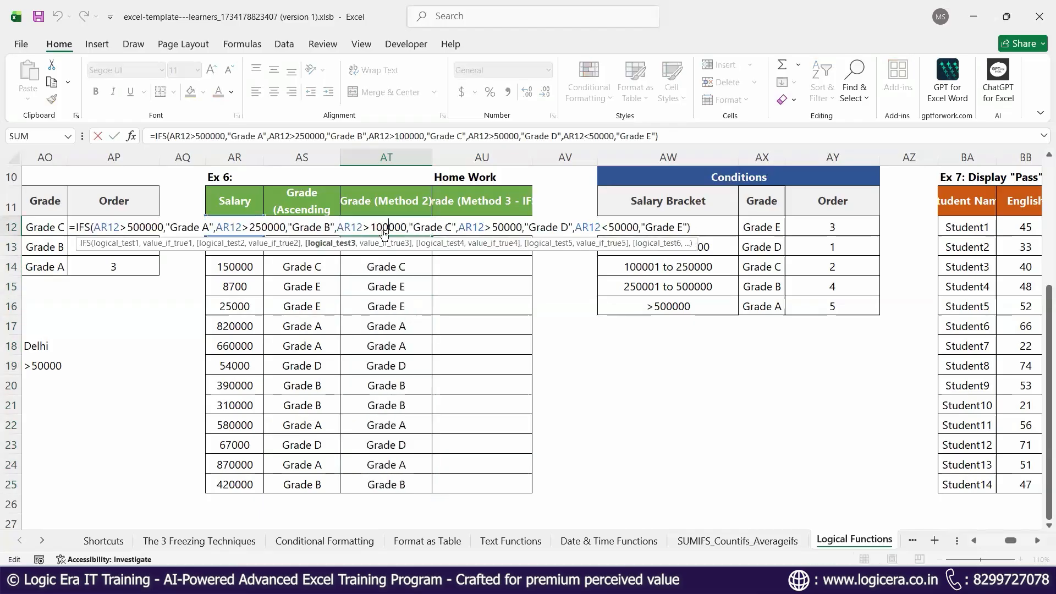
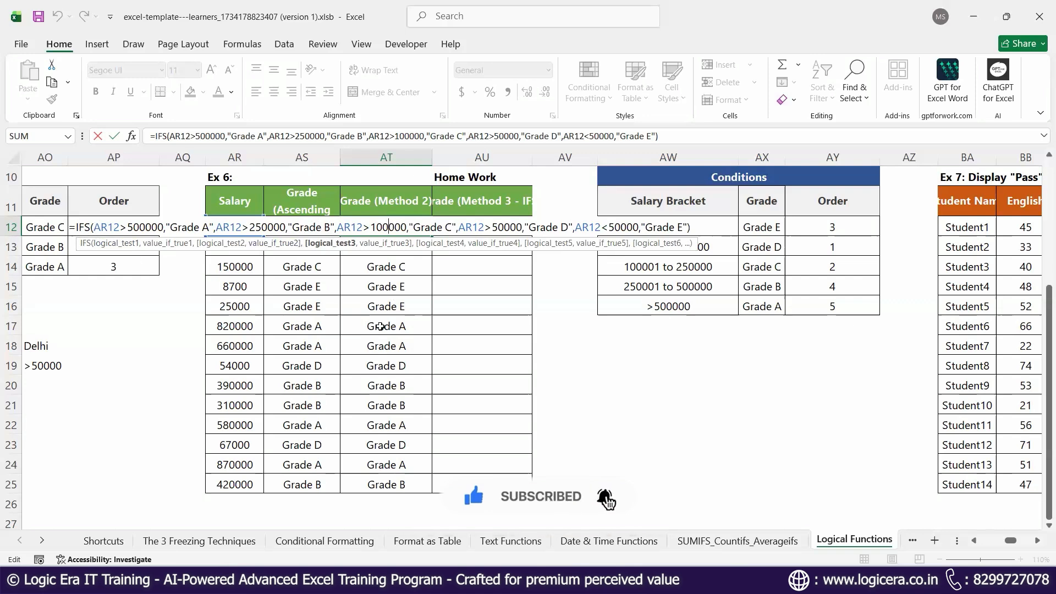
{"action": "key", "text": "Return"}
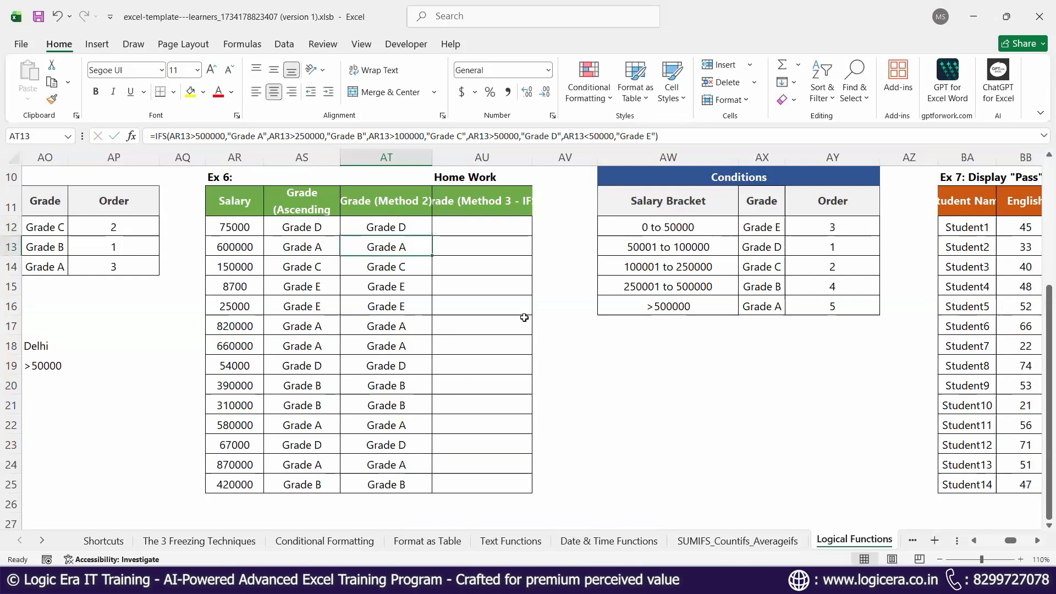
Show the formula of AT12 as text above the Ex 6 table in AT9 using FORMULATEXT
{"action": "scroll", "coordinate": [525, 317], "scroll_direction": "up", "scroll_amount": 2}
{"action": "key", "text": "Up"}
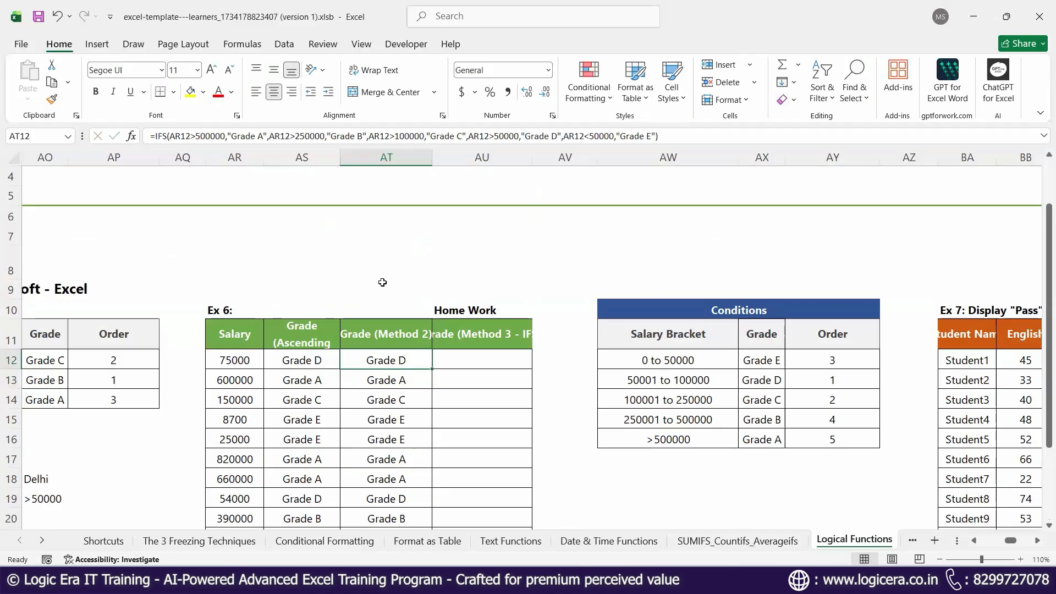
{"action": "left_click", "coordinate": [385, 284]}
{"action": "type", "text": "="}
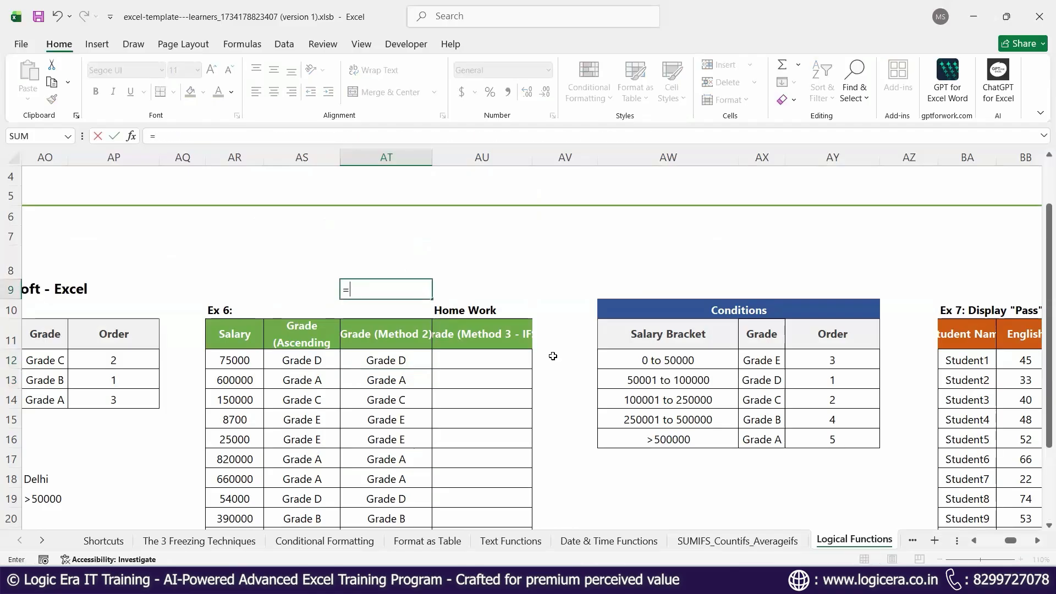
{"action": "type", "text": "formu"}
{"action": "key", "text": "Tab"}
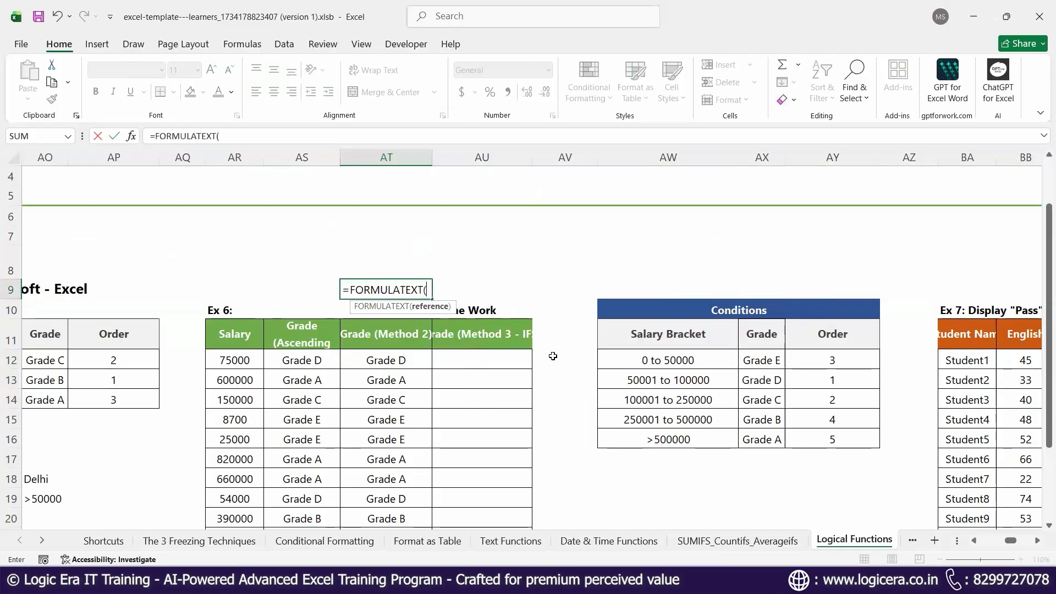
{"action": "left_click", "coordinate": [414, 362]}
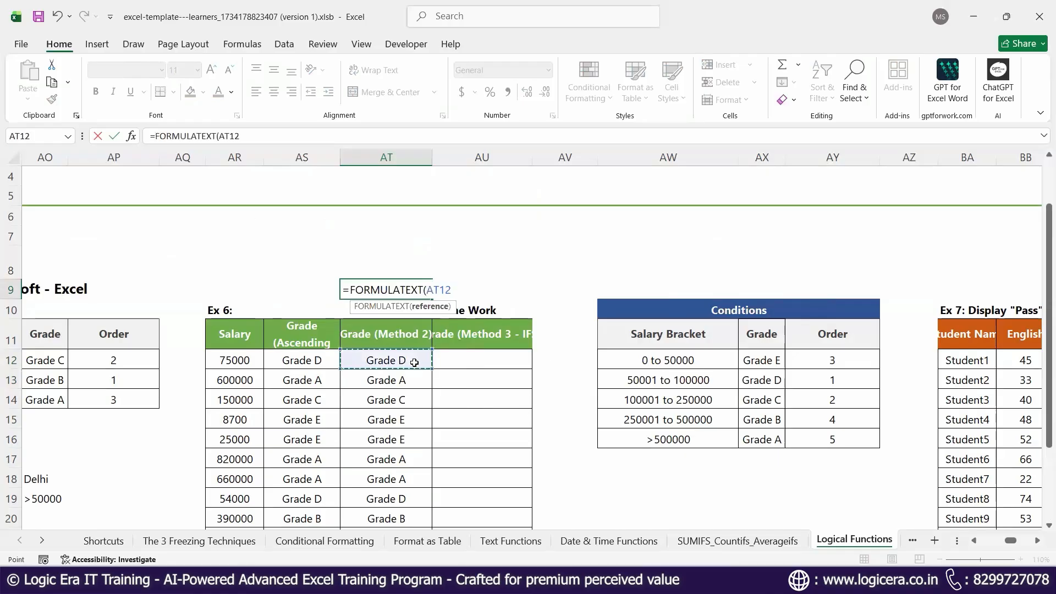
{"action": "type", "text": ")"}
{"action": "key", "text": "Return"}
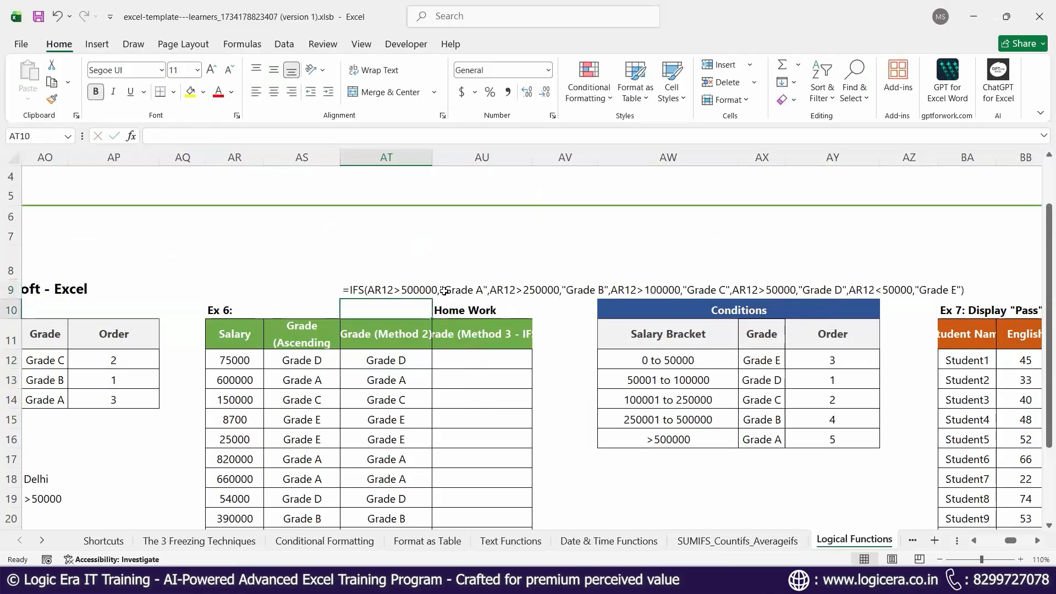
Look over the Ex 6 table and its conditions, then review the earlier exercises back to Ex 1 on the same sheet
{"action": "left_click", "coordinate": [668, 237]}
{"action": "scroll", "coordinate": [617, 286], "scroll_direction": "down", "scroll_amount": 2}
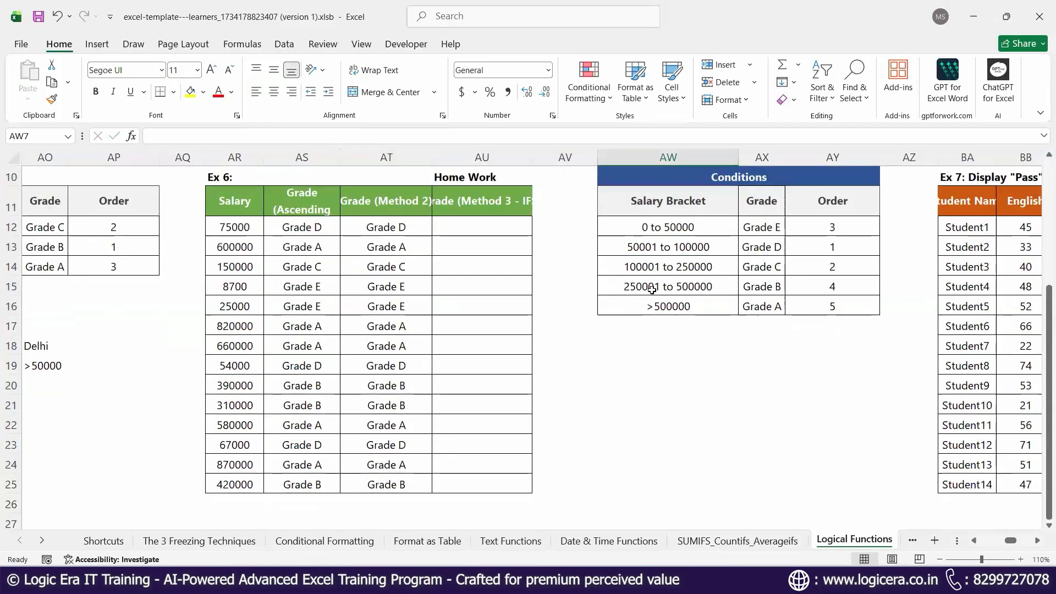
{"action": "scroll", "coordinate": [767, 375], "scroll_direction": "up", "scroll_amount": 1}
{"action": "scroll", "coordinate": [781, 369], "scroll_direction": "up", "scroll_amount": 1}
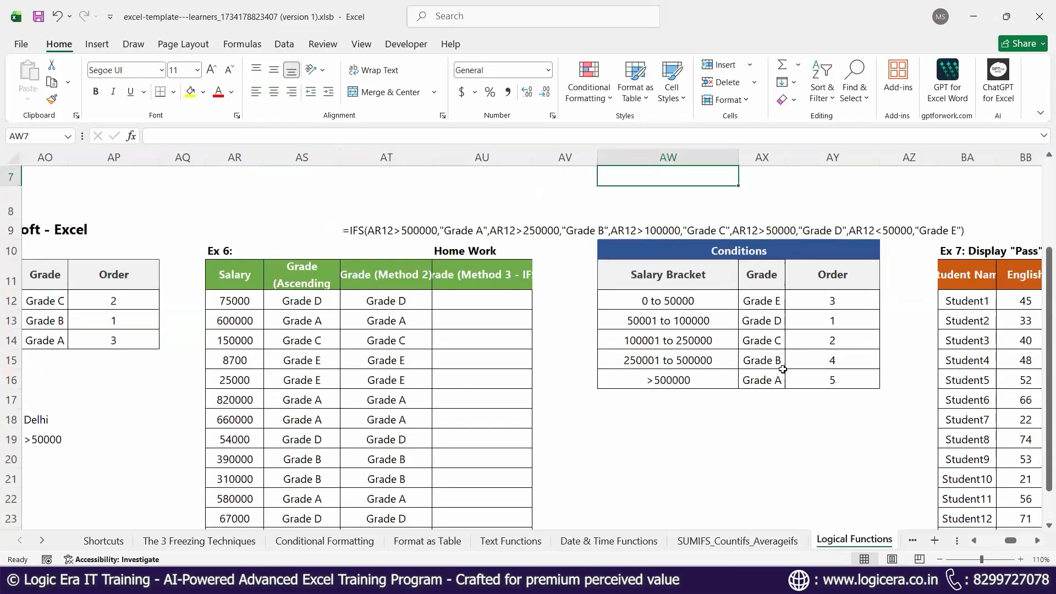
{"action": "left_click", "coordinate": [975, 544]}
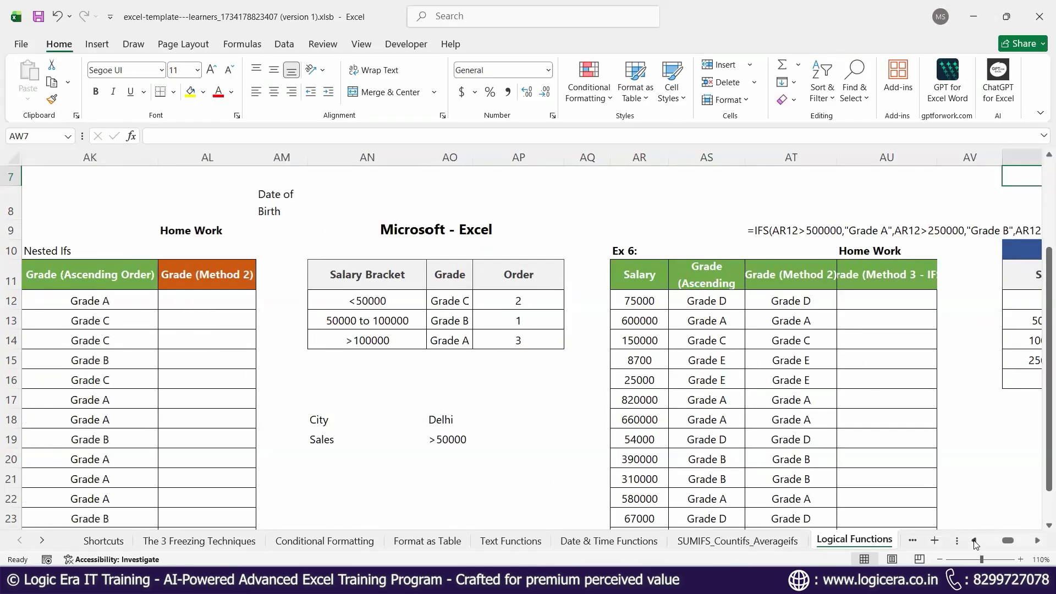
{"action": "left_click", "coordinate": [976, 544]}
{"action": "left_click_drag", "start_coordinate": [1009, 543], "coordinate": [1001, 544]}
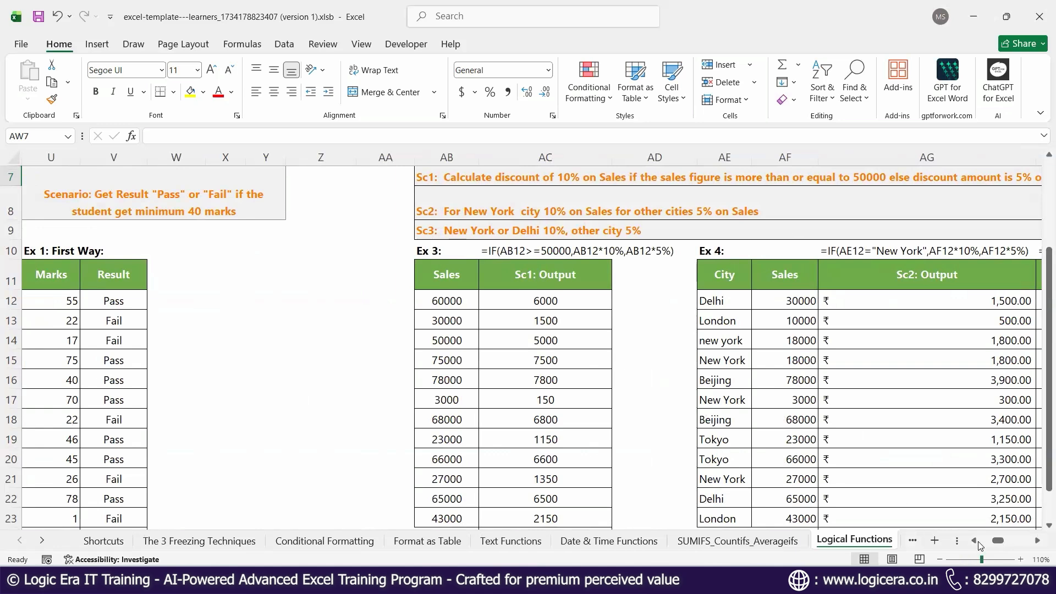
{"action": "scroll", "coordinate": [703, 325], "scroll_direction": "up", "scroll_amount": 1}
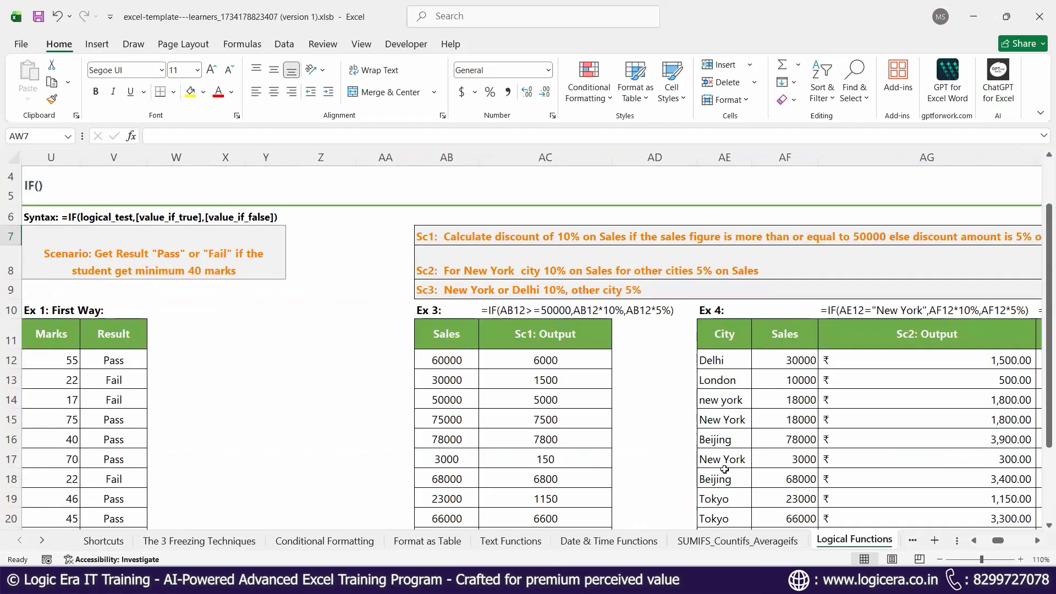
{"action": "left_click_drag", "start_coordinate": [999, 542], "coordinate": [1033, 543]}
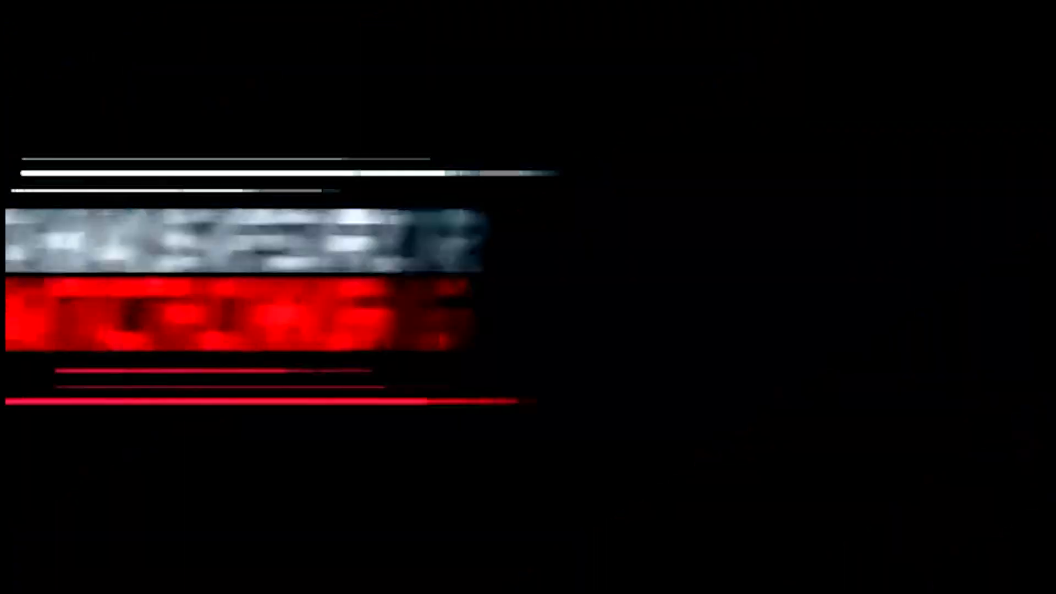